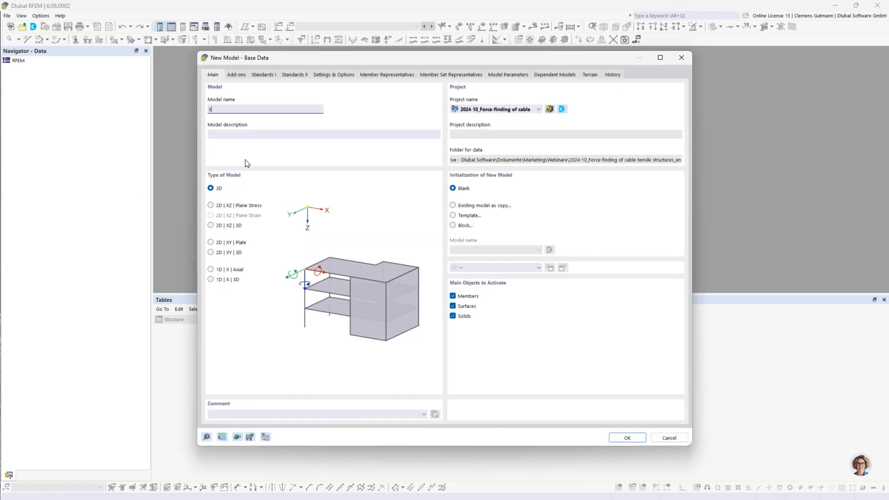
Name the new model "Simple cable net" and deactivate surfaces and solids so that only members remain active.
text(imple cable s)
key(Tab)
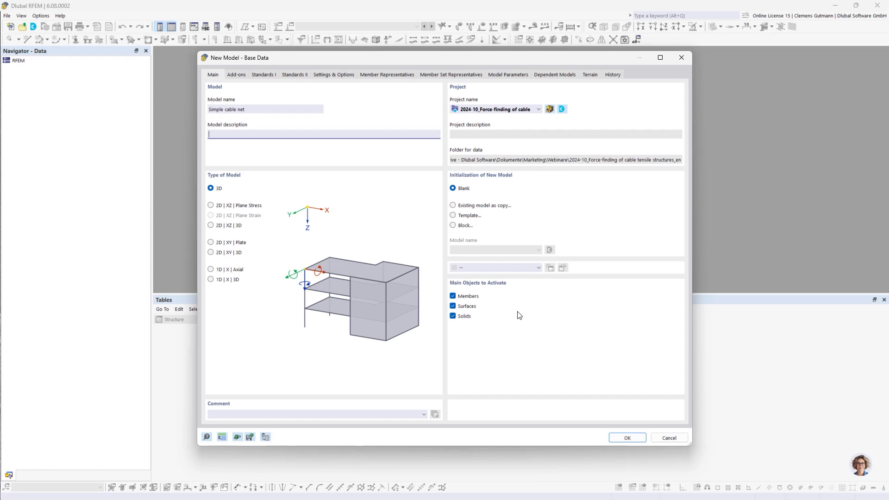
click(453, 308)
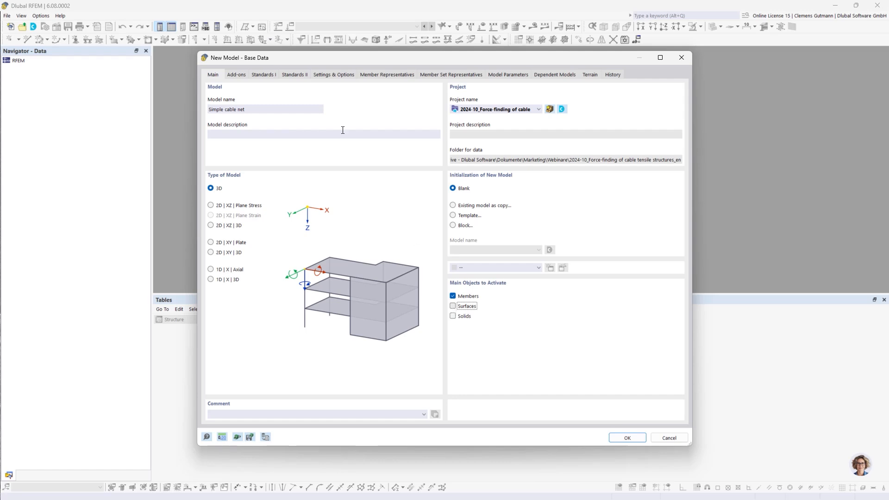
Activate the Form-Finding analysis add-on and create the model with these base data.
click(236, 77)
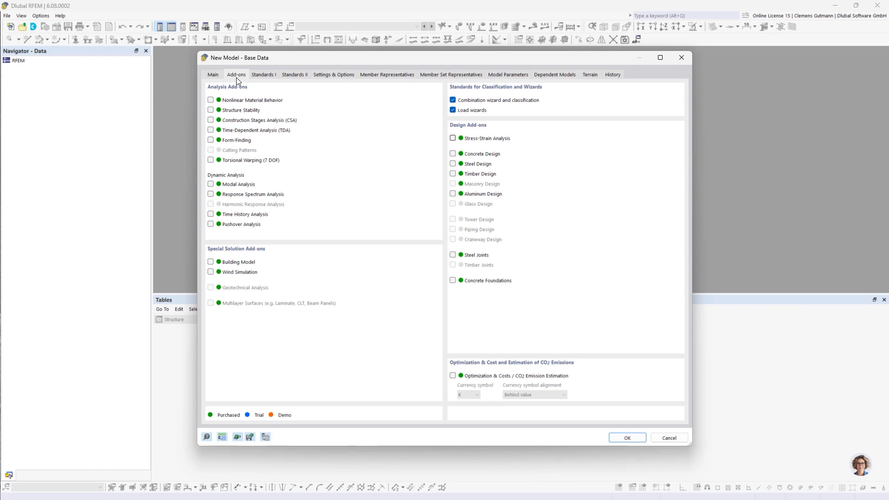
click(210, 139)
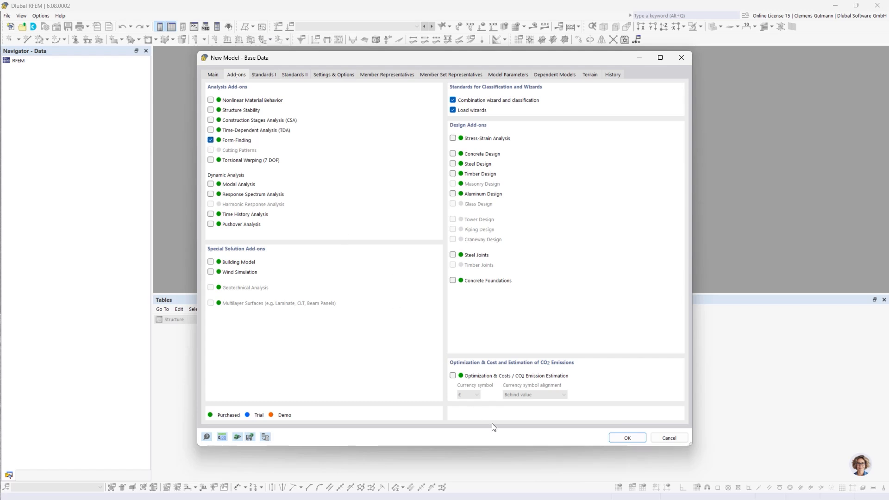
click(627, 438)
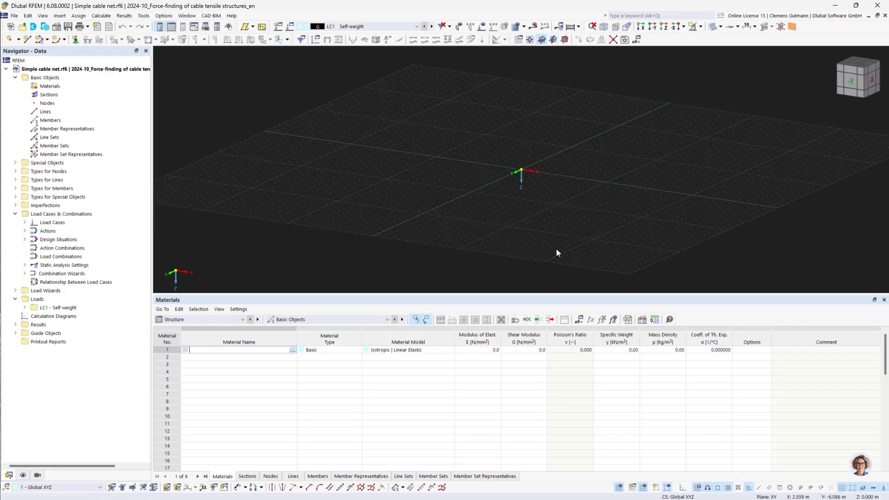
Shrink the tables area to enlarge the graphics area, and set the work plane to XZ.
drag(512, 295, 511, 405)
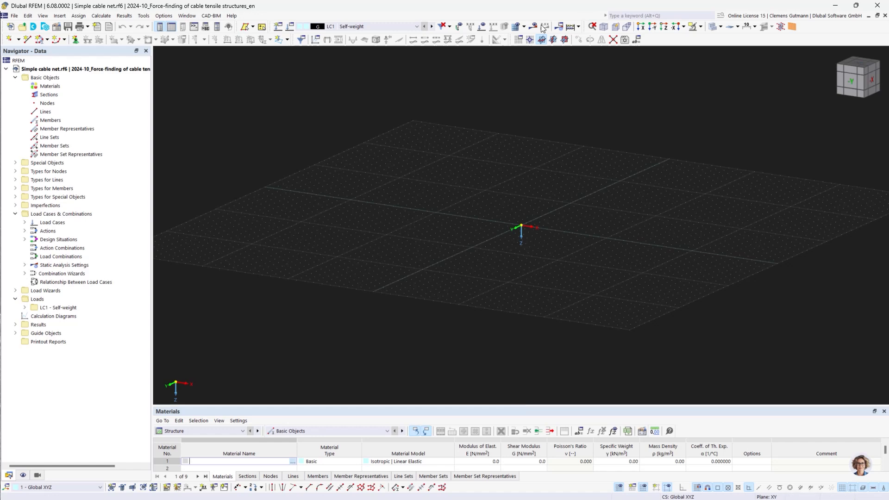
click(565, 42)
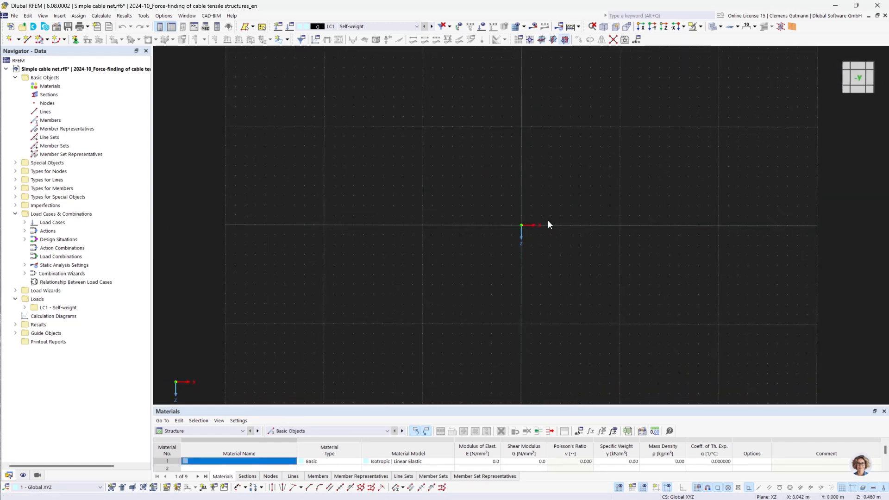
middle_drag(620, 221, 459, 235)
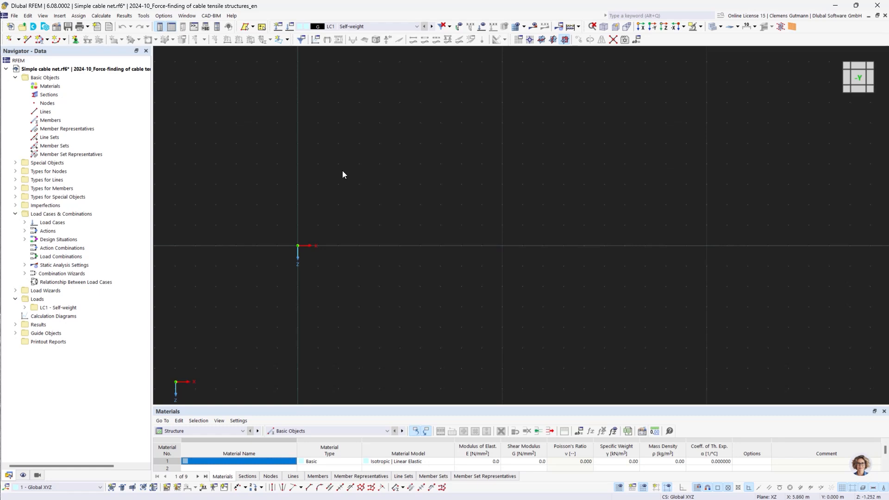
Draw an arc via three nodes from the origin through X 5, Z -1 m to X 10, Z 0 m.
click(64, 39)
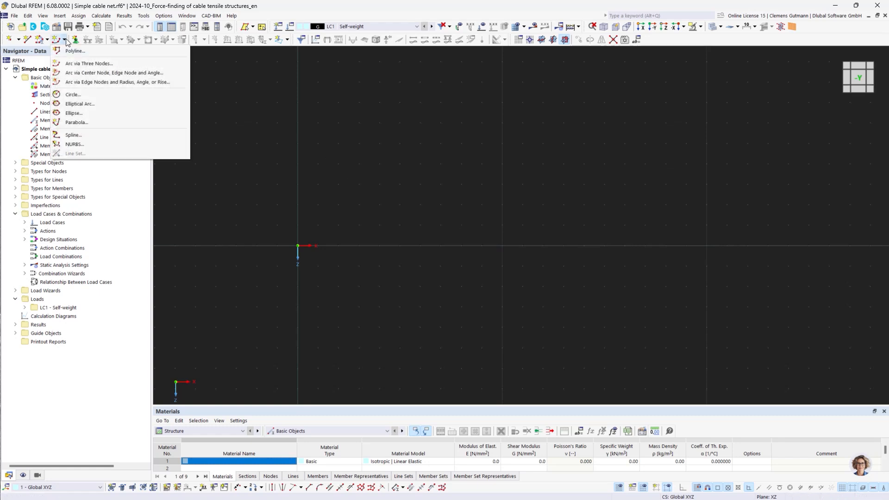
click(77, 64)
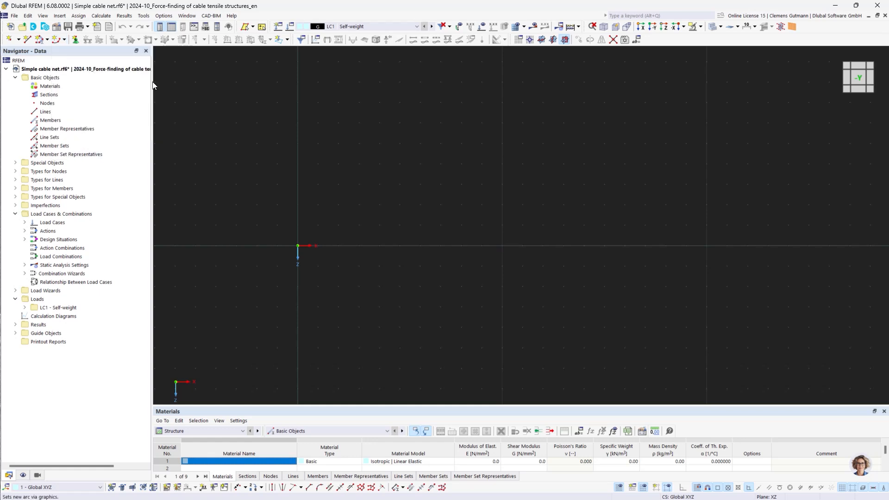
click(298, 245)
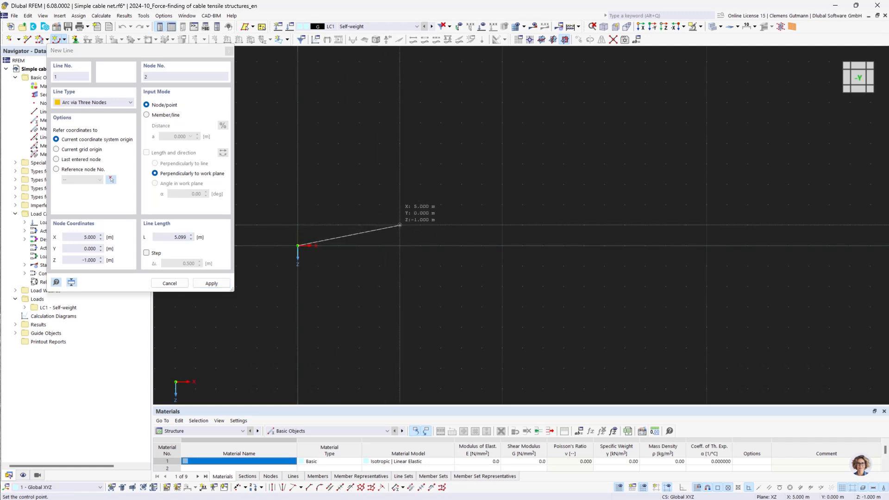
click(399, 225)
click(501, 245)
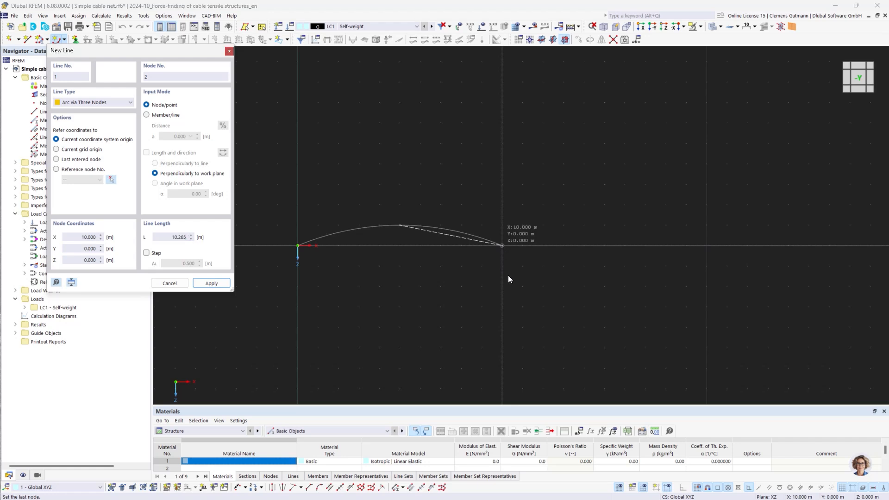
key(Escape)
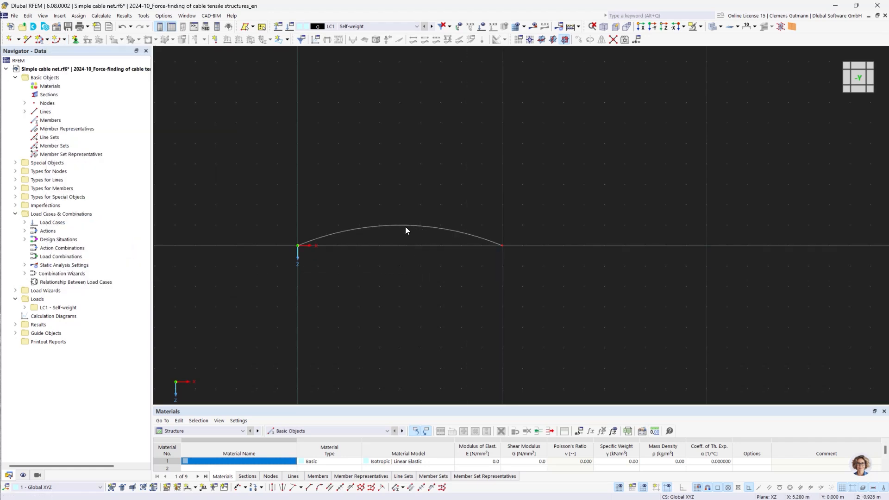
Mirror the arc without a copy about the XY-parallel plane through the point X 5, Y 0, Z -2 m.
right_click(407, 223)
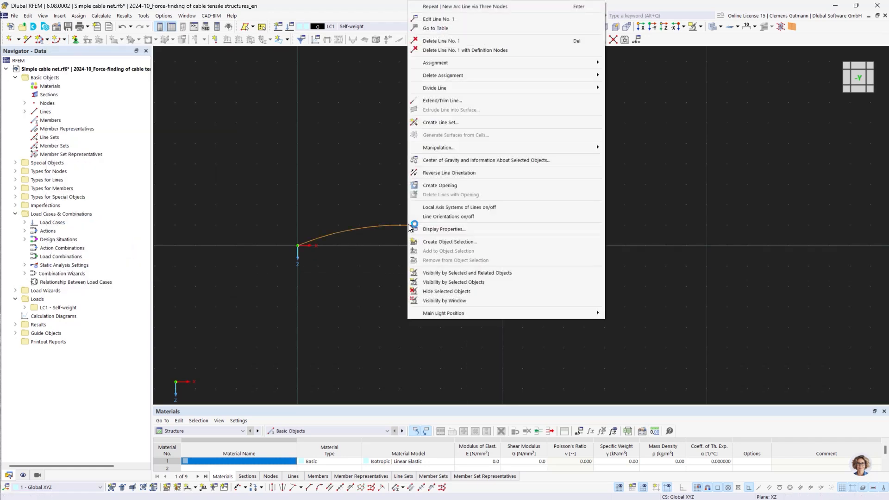
mouse_move(573, 147)
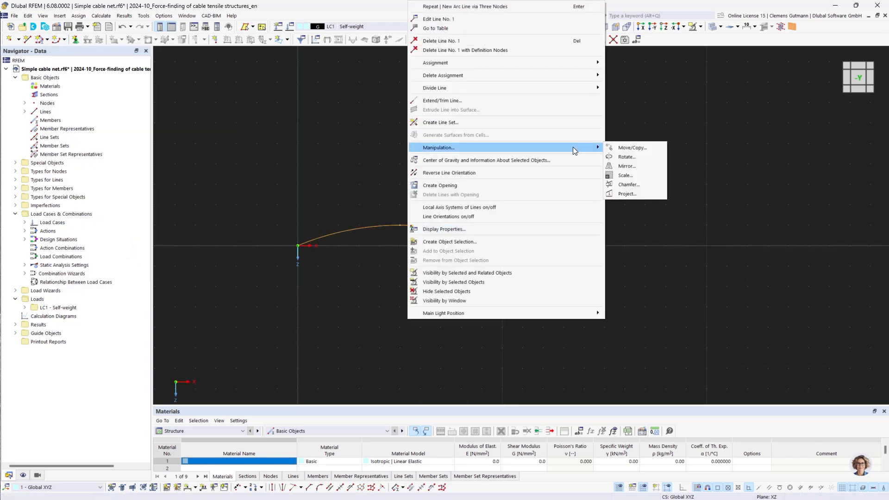
click(630, 167)
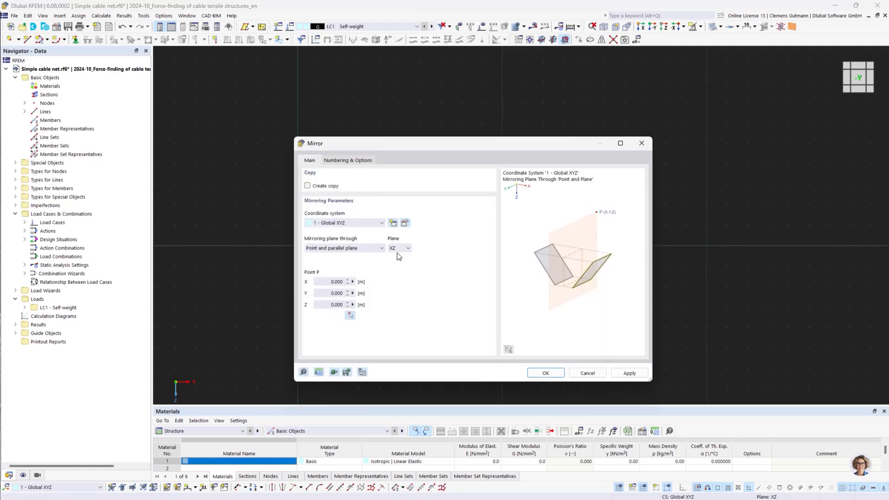
click(398, 250)
click(397, 257)
click(350, 315)
click(297, 245)
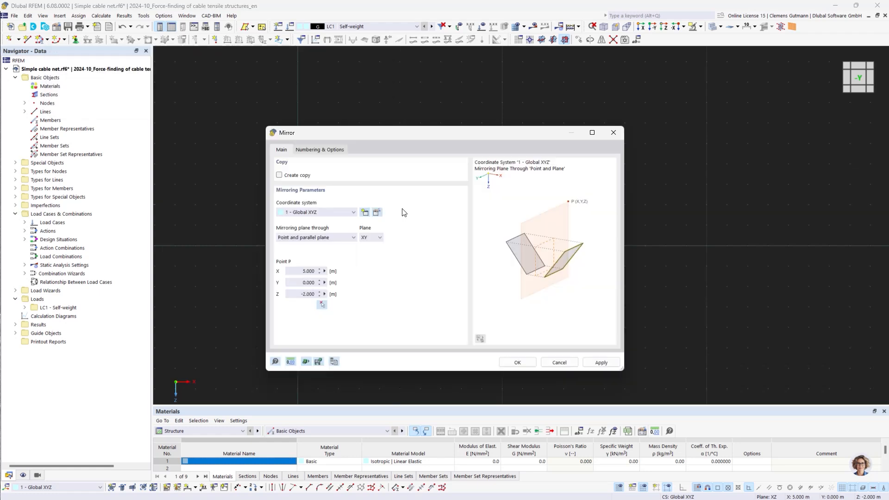
click(522, 363)
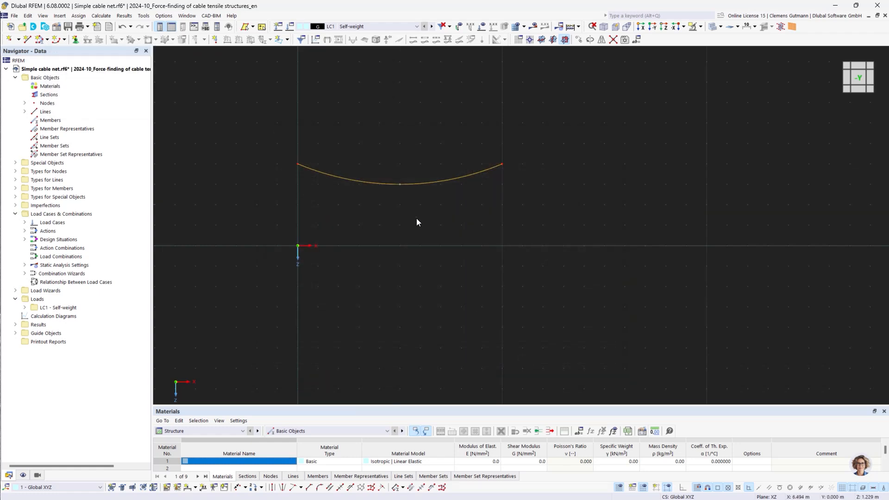
Undo the mirroring and mirror the arc again about the same plane, this time creating a copy.
right_click(426, 227)
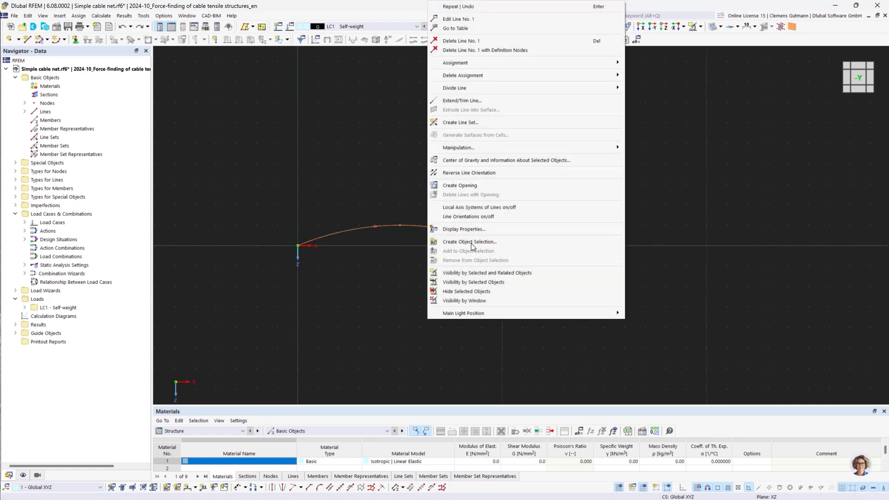
mouse_move(607, 146)
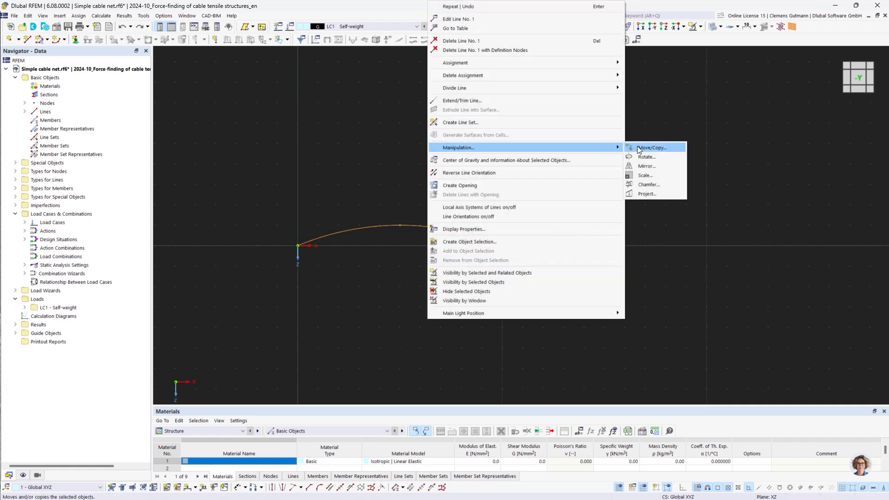
click(646, 166)
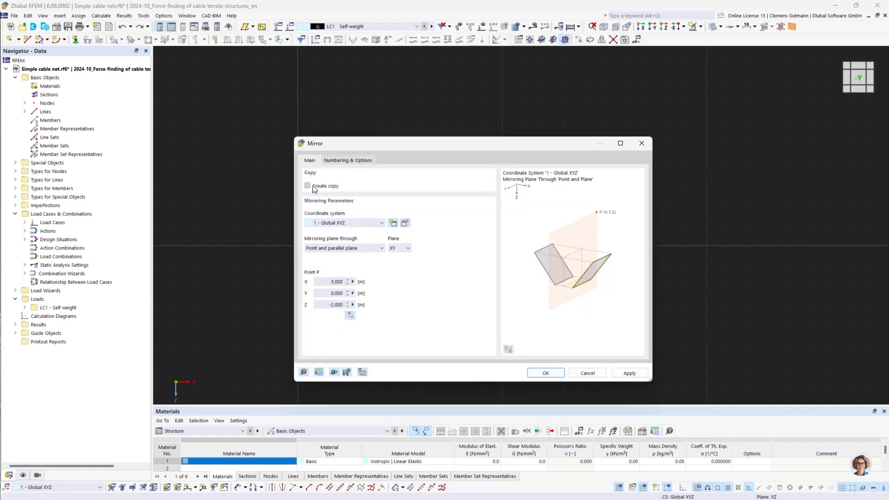
click(313, 188)
click(547, 373)
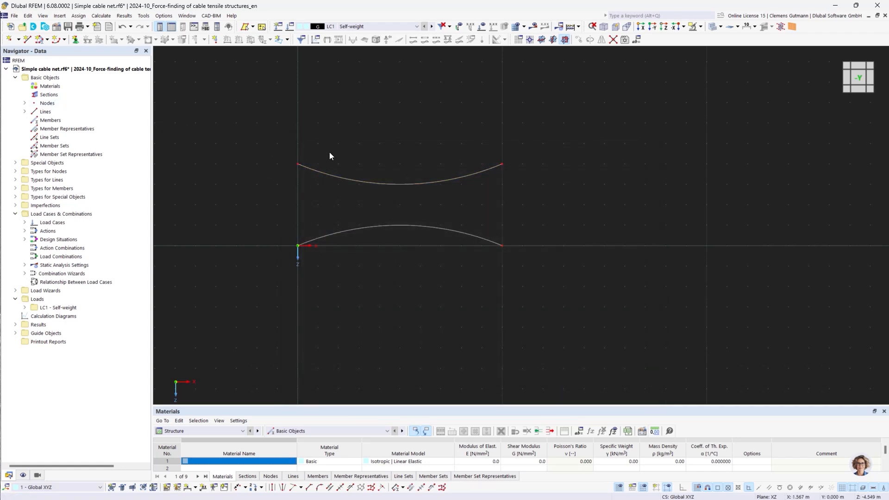
Draw a single vertical line at X 5 m connecting the midpoints of the upper and lower arcs.
click(27, 39)
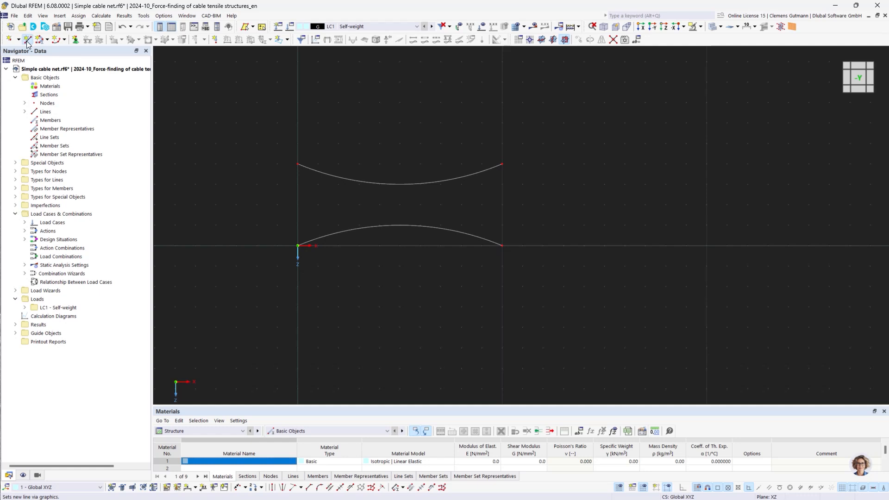
click(400, 184)
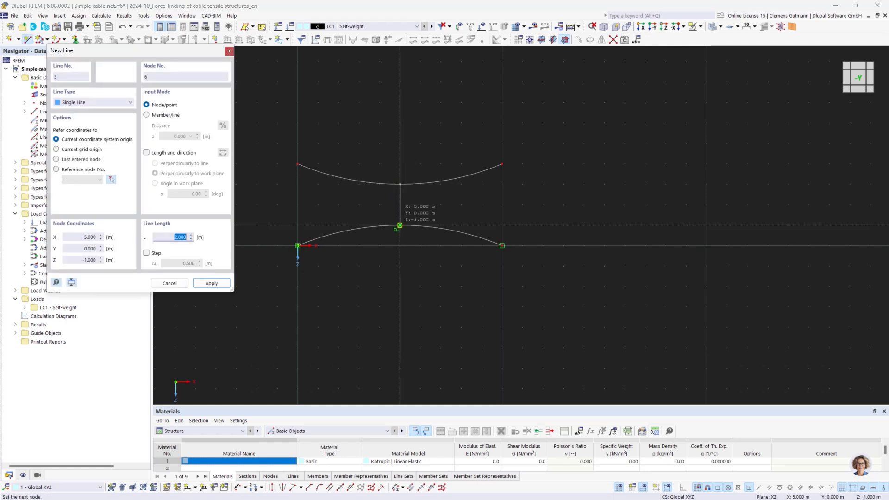
click(400, 225)
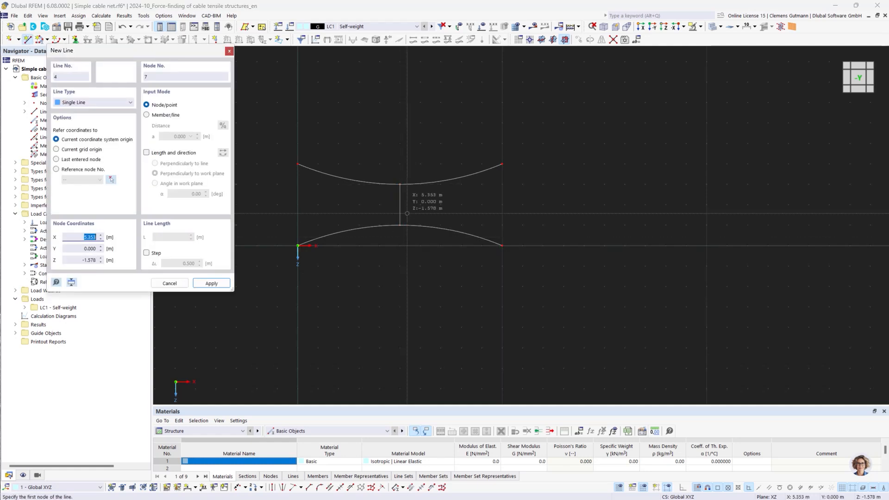
key(Escape)
Copy the vertical middle line four times with a displacement of 1 m in X.
right_click(400, 212)
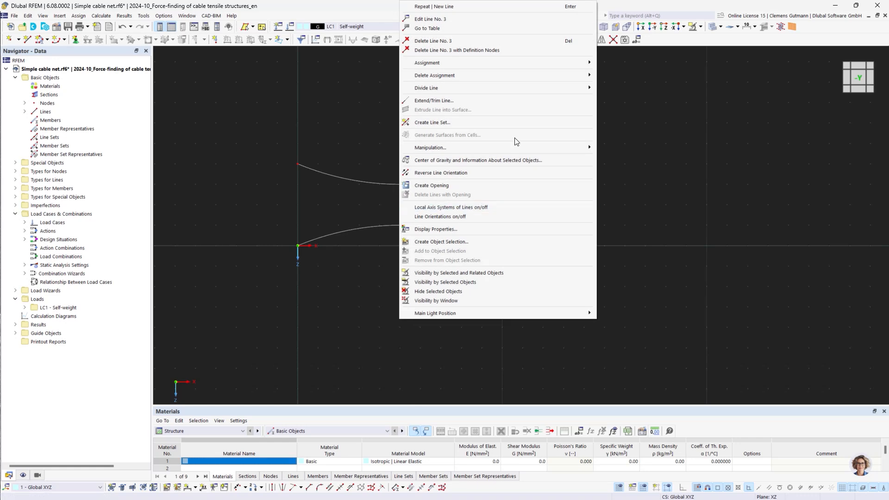
mouse_move(566, 147)
click(607, 147)
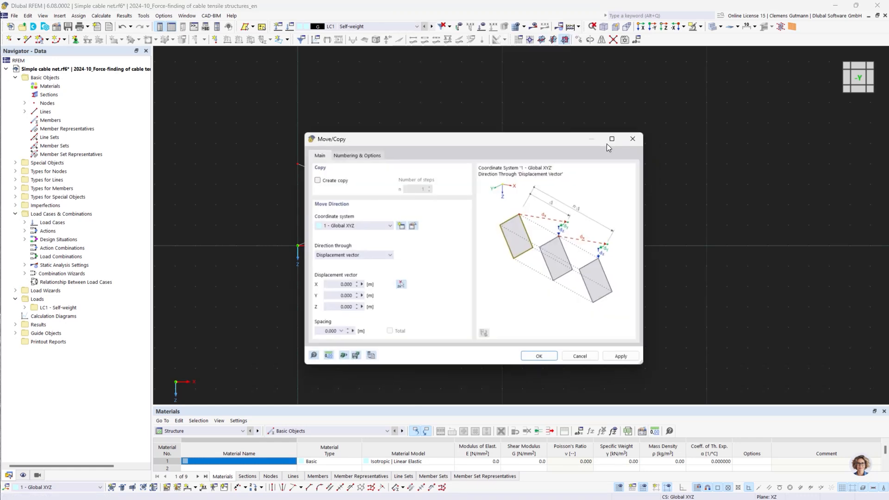
drag(503, 137, 532, 259)
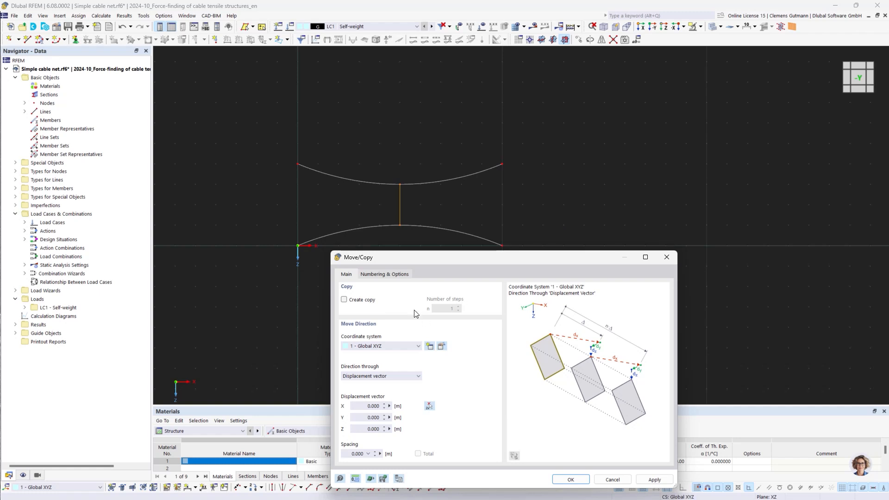
click(360, 300)
click(458, 306)
drag(359, 407, 425, 409)
text(1)
key(Tab)
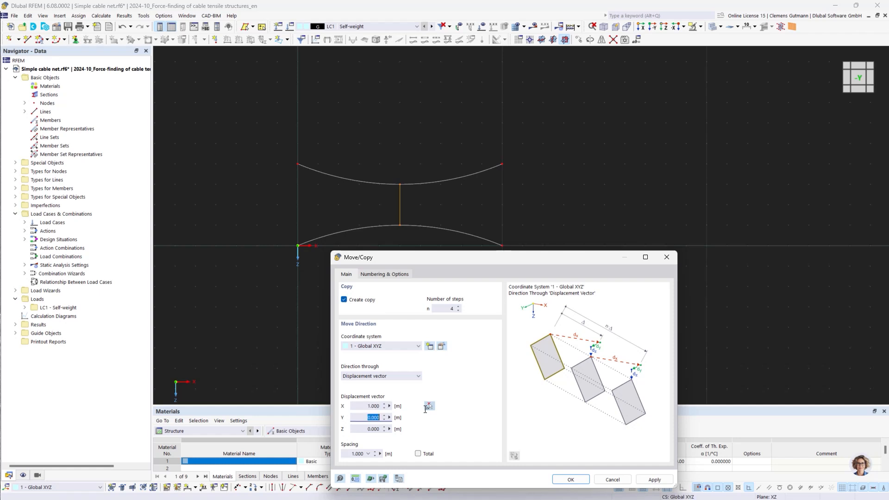
click(655, 480)
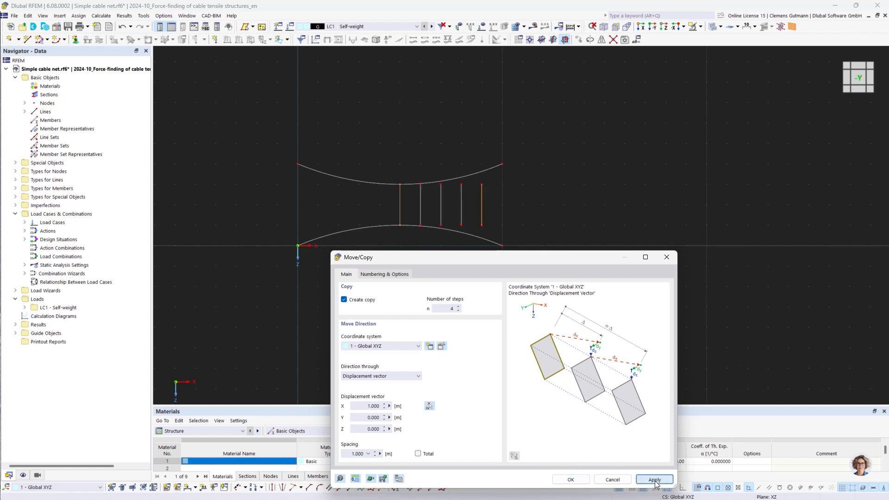
Copy the middle line four times in the opposite direction with an X displacement of -1 m, and clear the selection.
click(361, 403)
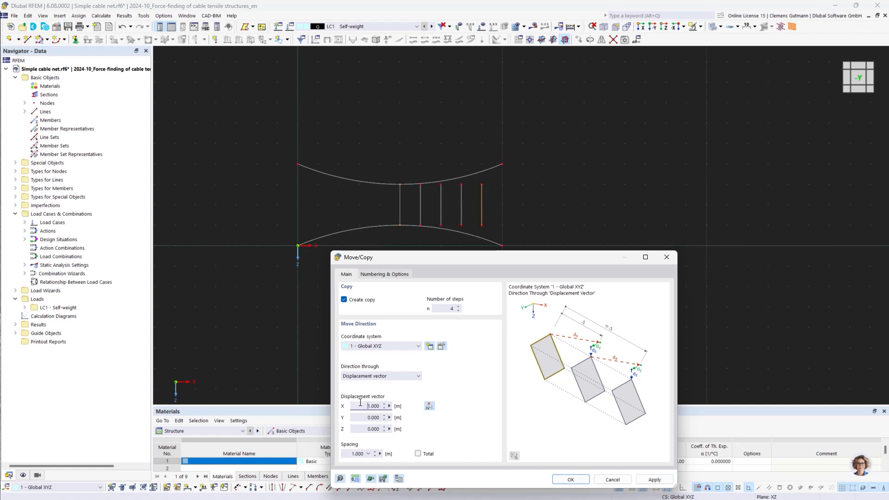
text(-)
click(573, 480)
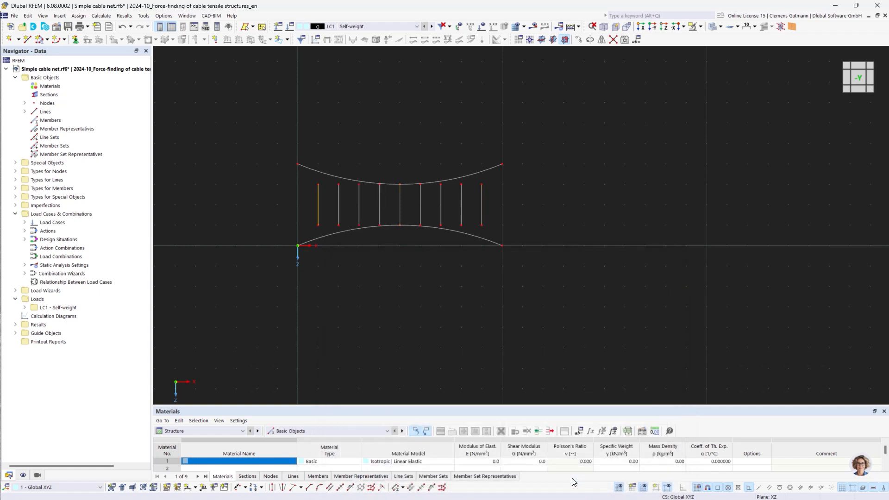
click(418, 309)
Extend the upper ends of the copied vertical lines graphically to the upper arc.
click(301, 488)
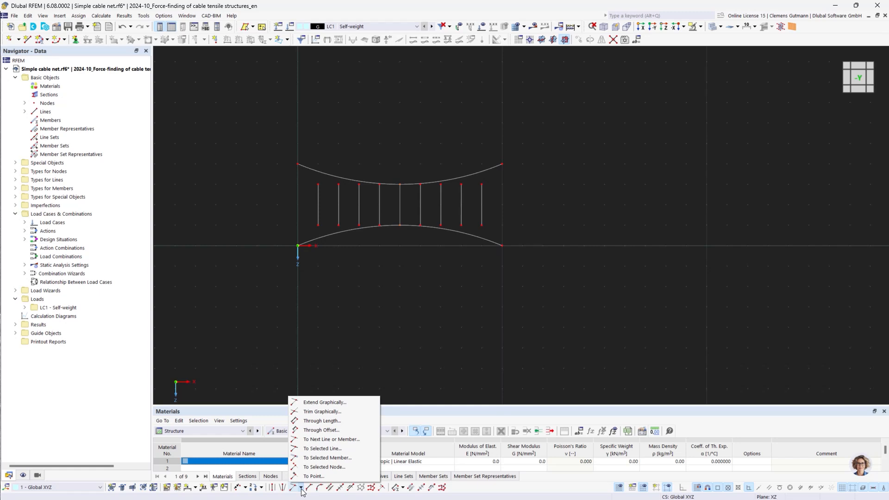
click(354, 403)
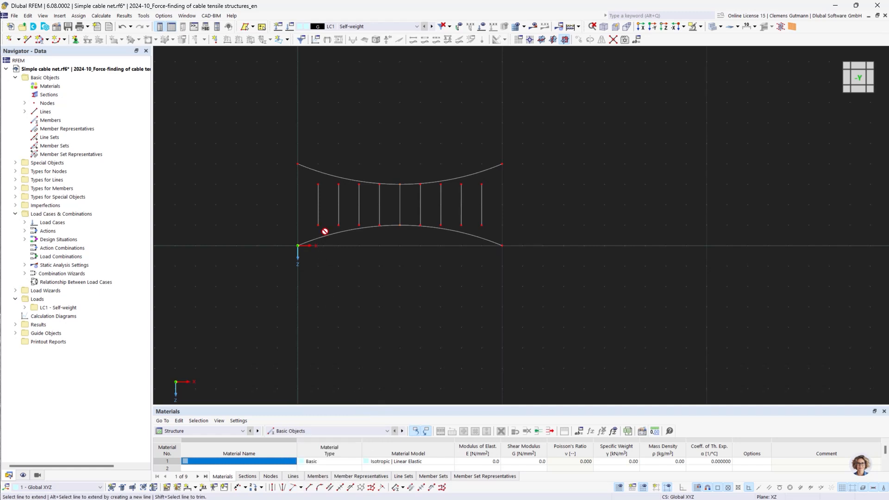
click(317, 190)
click(338, 193)
click(365, 195)
click(440, 194)
click(460, 191)
click(482, 193)
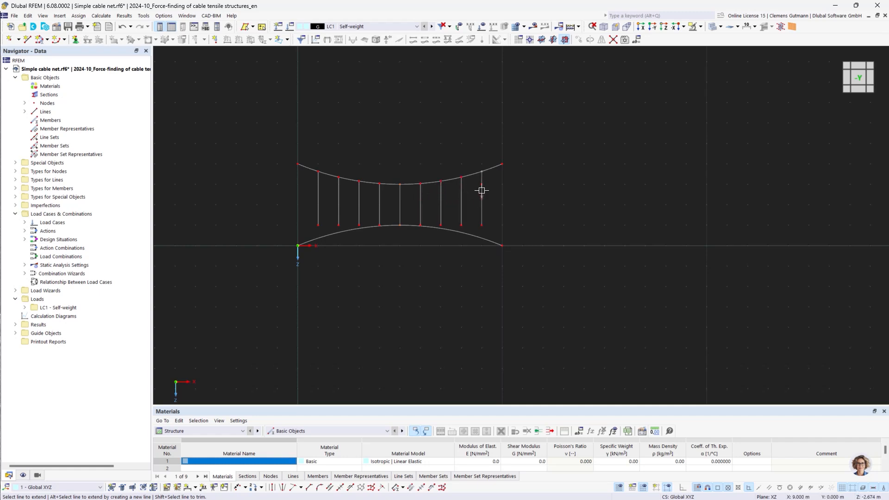
Extend the lower ends of the copied vertical lines graphically to the lower arc, and end the extend command.
click(482, 219)
click(461, 220)
click(440, 221)
click(379, 218)
click(359, 218)
click(340, 224)
click(317, 218)
key(Escape)
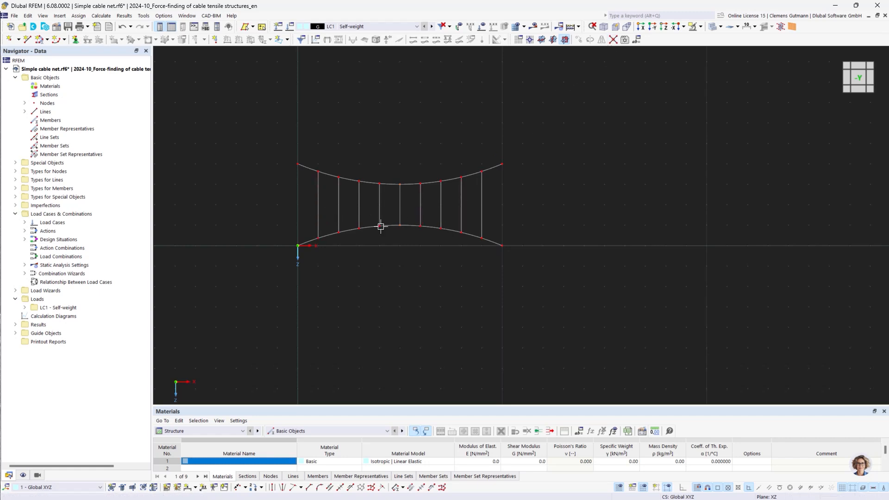
drag(239, 112, 571, 298)
Create a new material by searching for Fatzer and choosing OSS VERZ | FATZER.
right_click(45, 86)
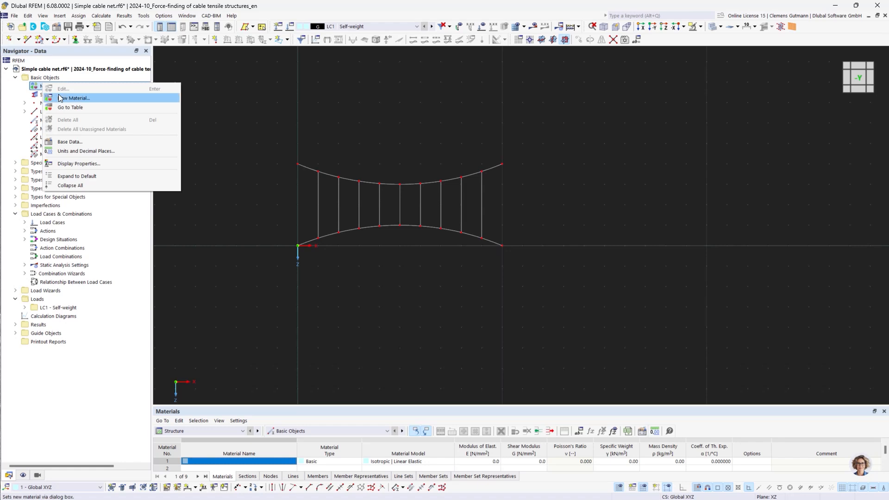
click(60, 97)
text(Fatzer)
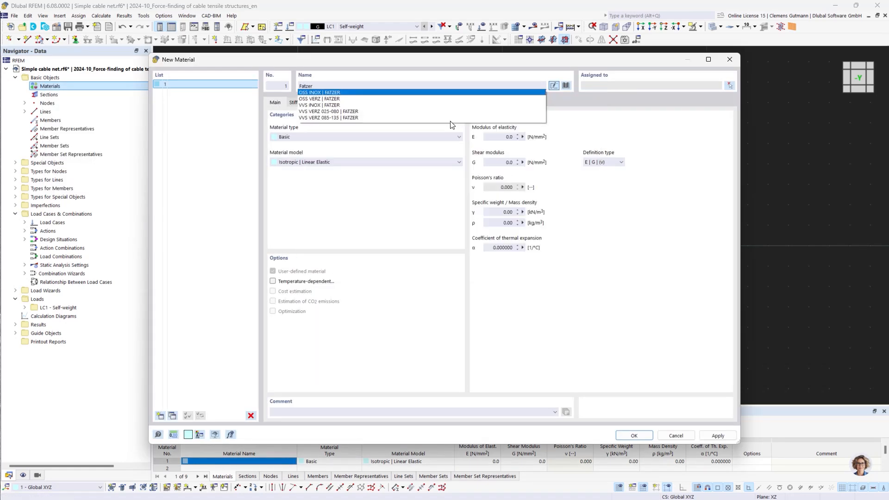
click(316, 99)
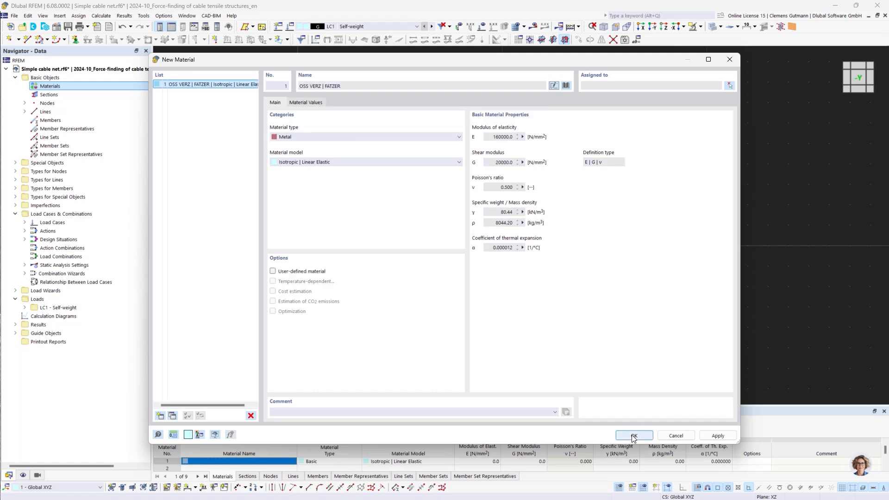
click(633, 435)
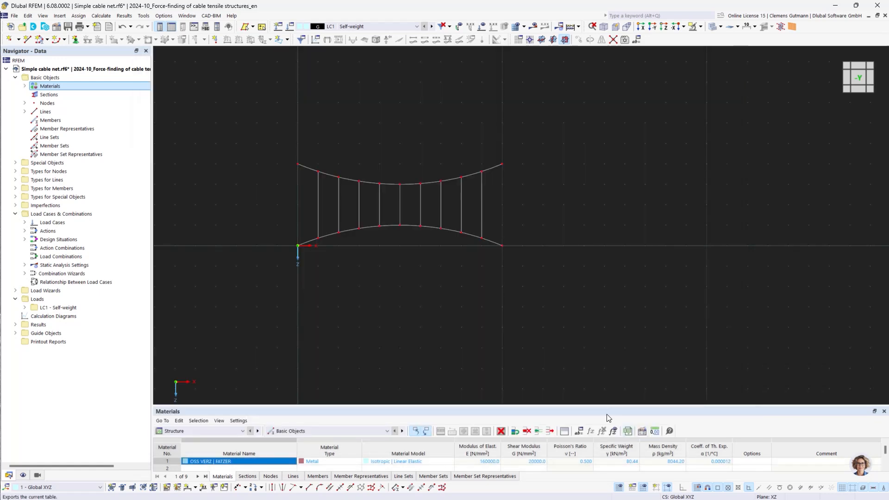
Create a new round bar section from the section library with a diameter of 10 mm.
right_click(48, 95)
click(69, 110)
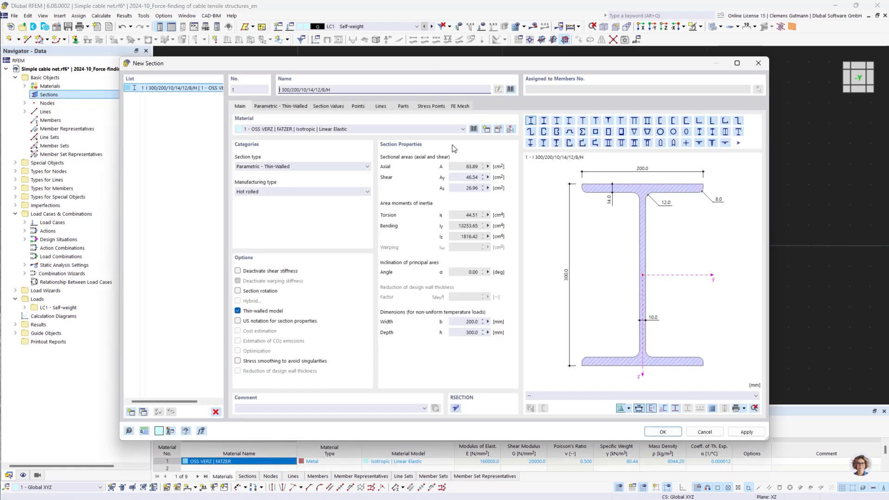
click(510, 89)
double_click(401, 402)
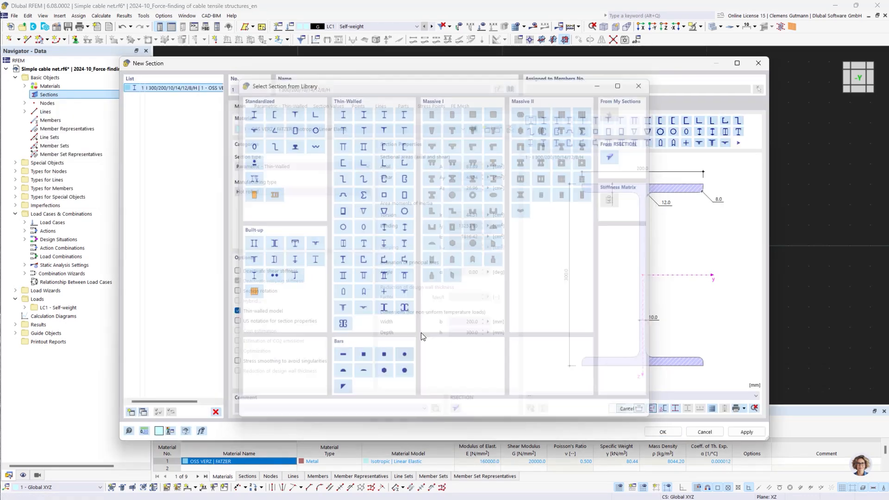
click(307, 133)
key(BackSpace)
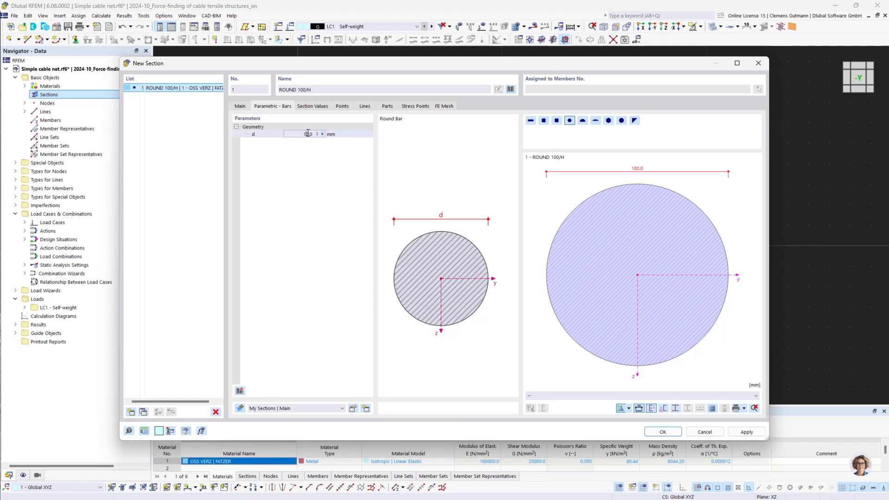
key(Return)
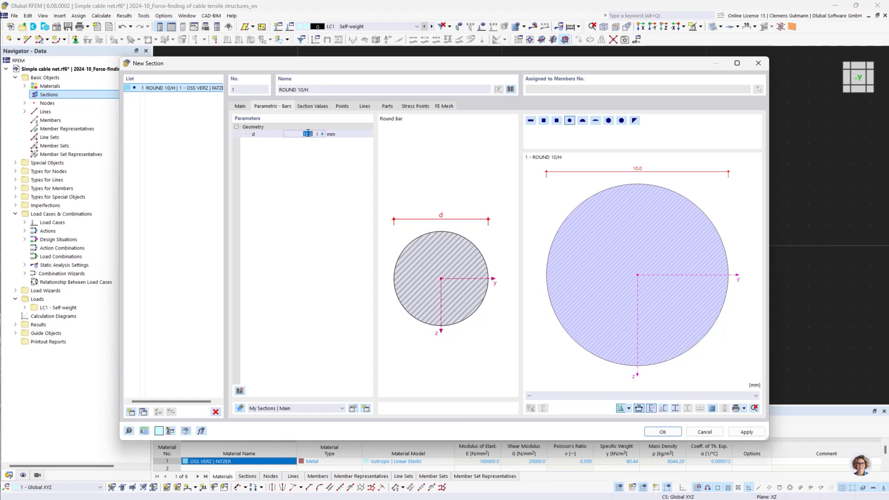
click(665, 433)
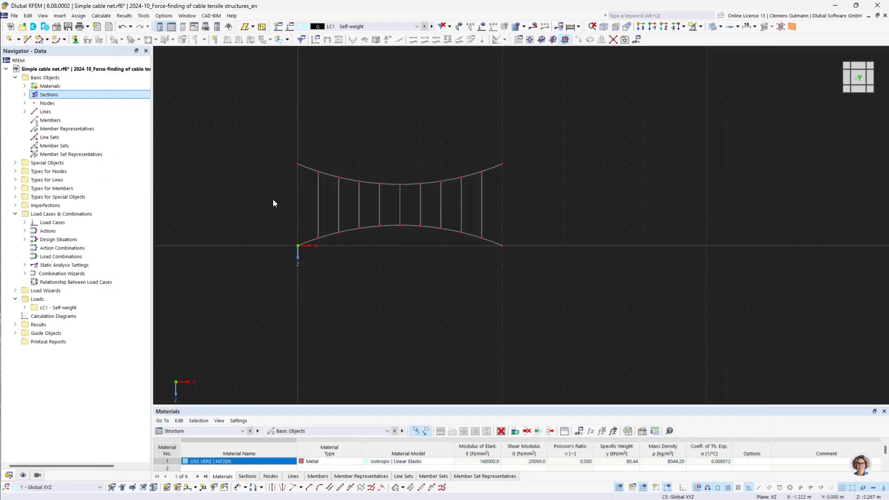
Create new members of type Cable and assign them to all lines of the net (lines 1-29).
right_click(46, 120)
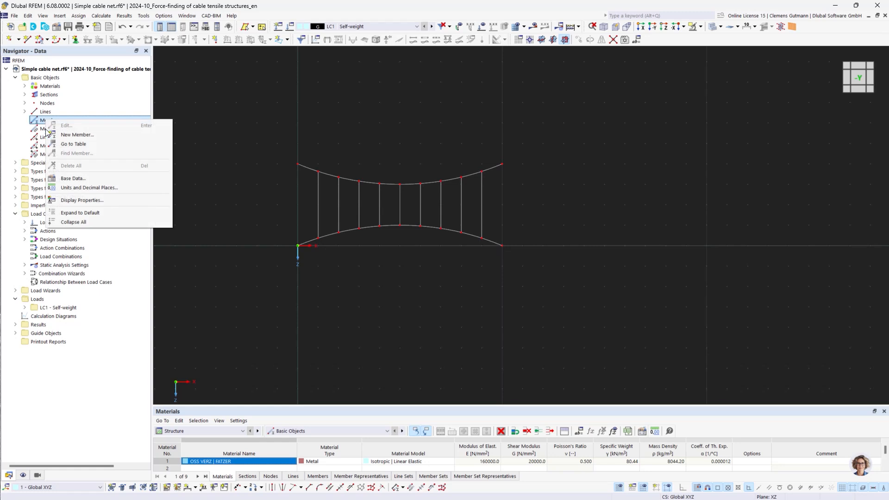
click(56, 135)
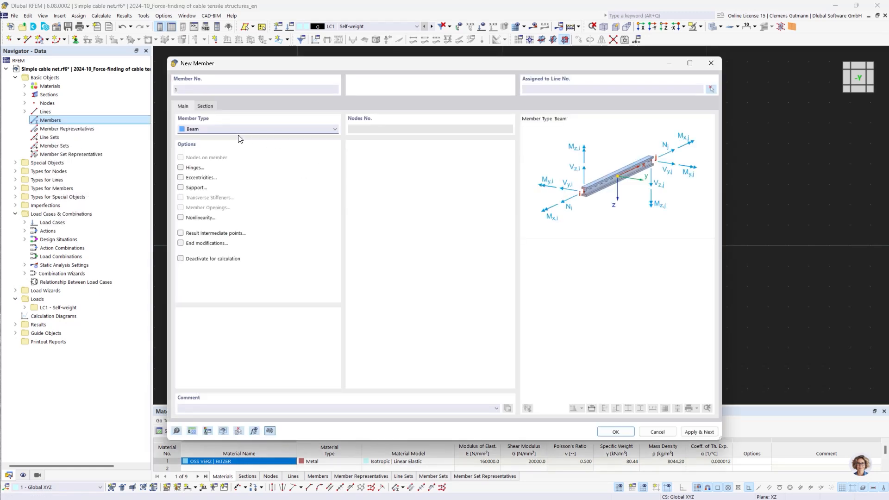
click(240, 129)
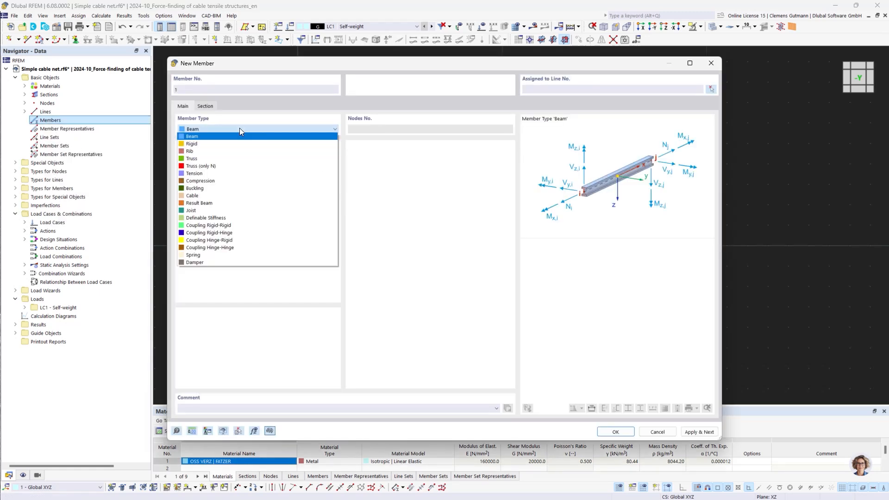
click(220, 197)
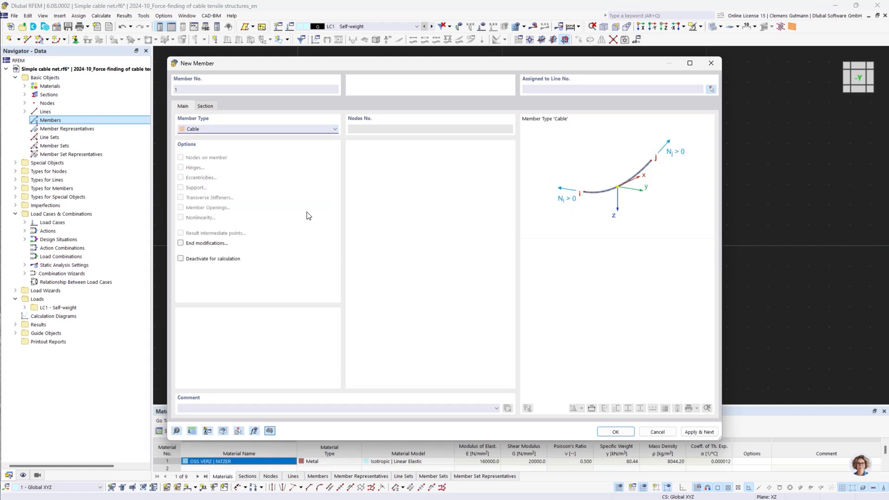
click(711, 90)
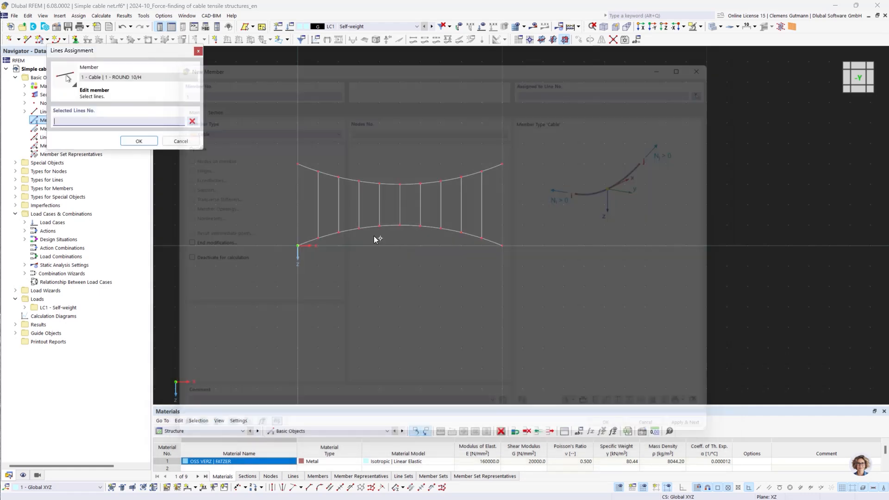
drag(269, 136, 576, 307)
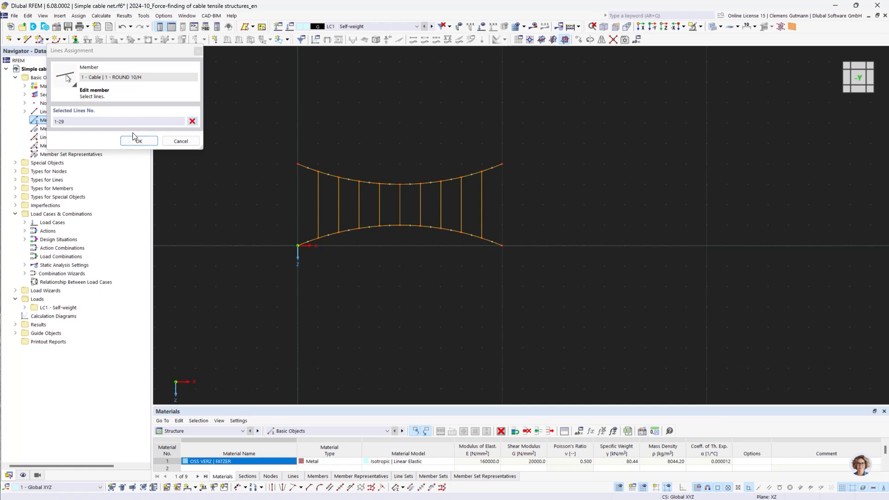
click(137, 141)
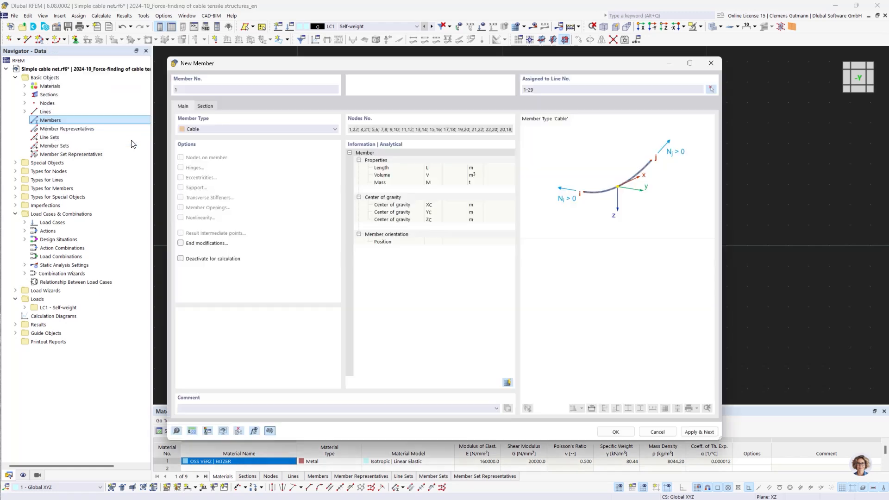
click(615, 432)
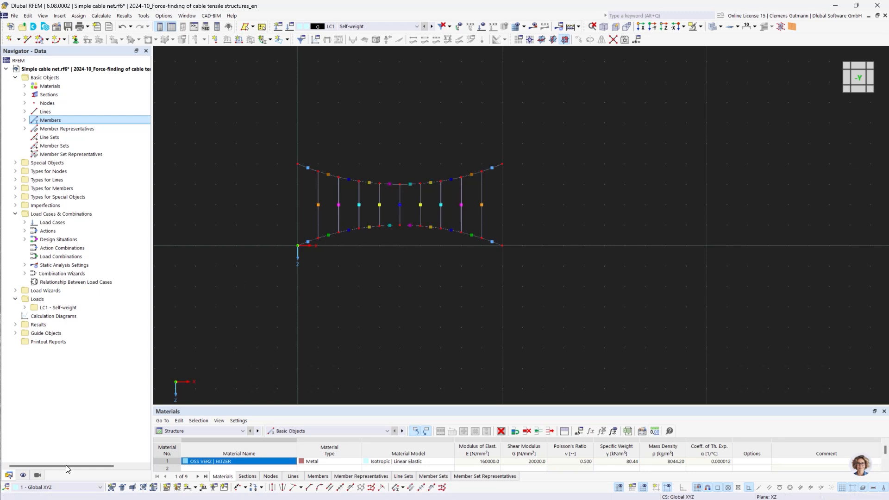
Hide the member representatives in the model display, and return to the model data navigator.
click(22, 475)
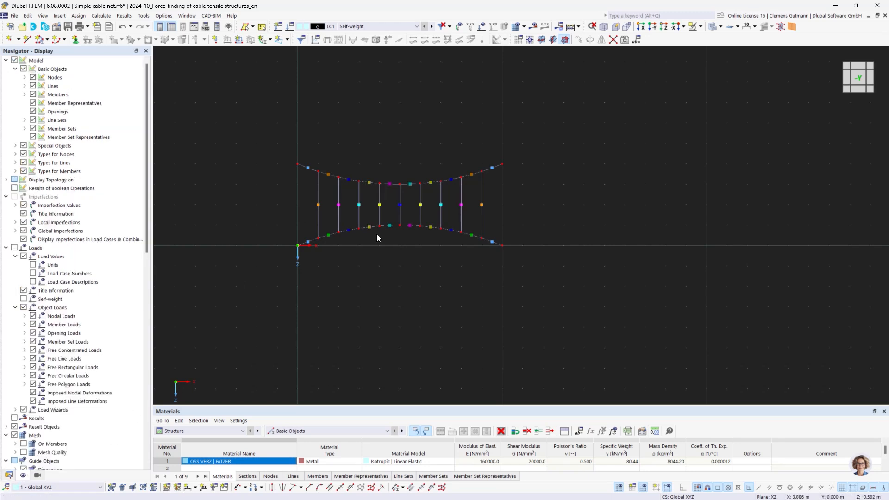
click(32, 104)
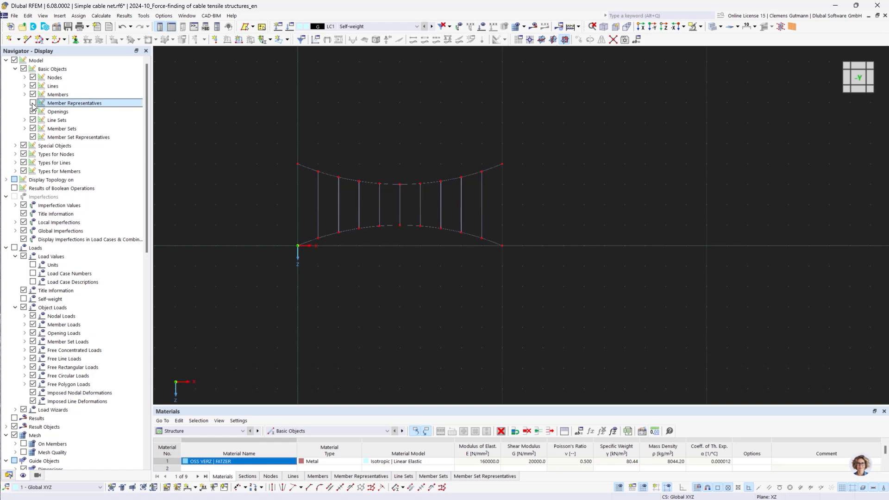
click(9, 474)
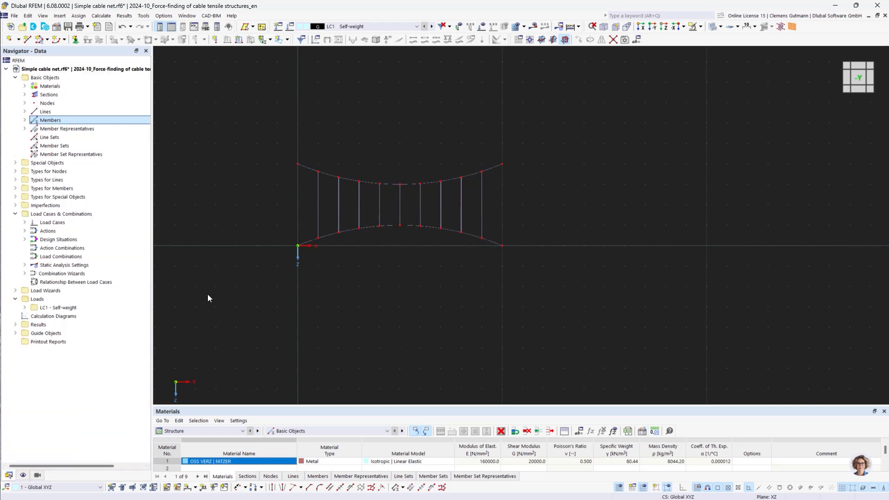
Assign the Hinged nodal support graphically to the four end nodes of the two arcs (nodes 1-4).
click(15, 171)
click(25, 179)
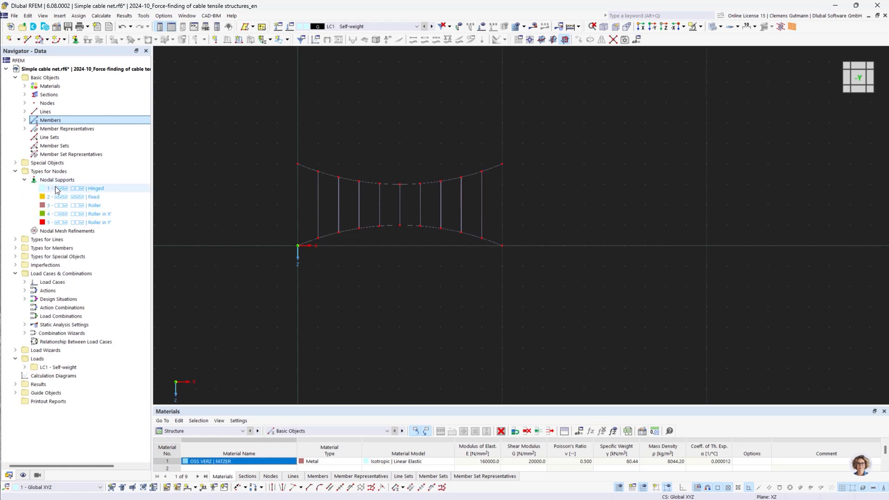
right_click(59, 188)
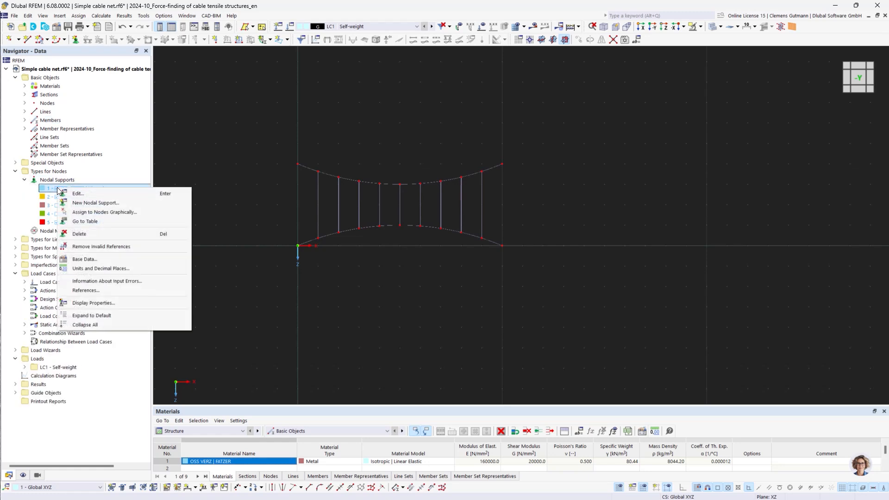
click(94, 212)
drag(272, 137, 304, 289)
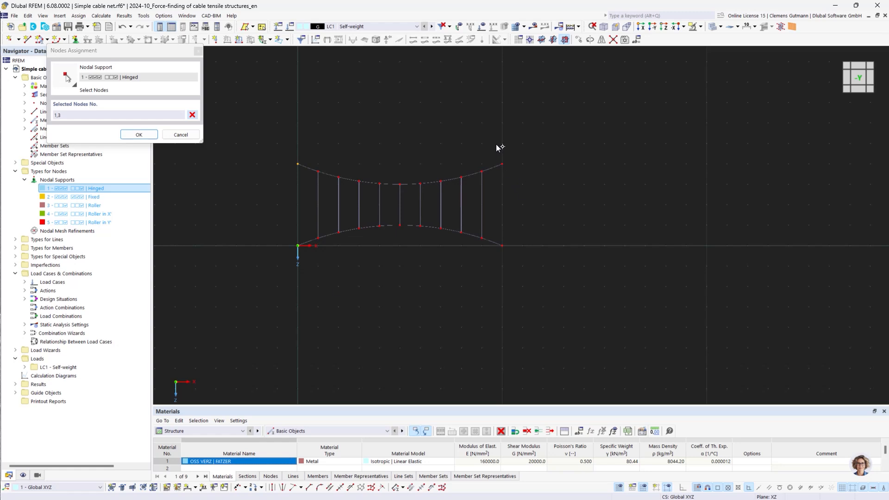
drag(497, 148, 523, 288)
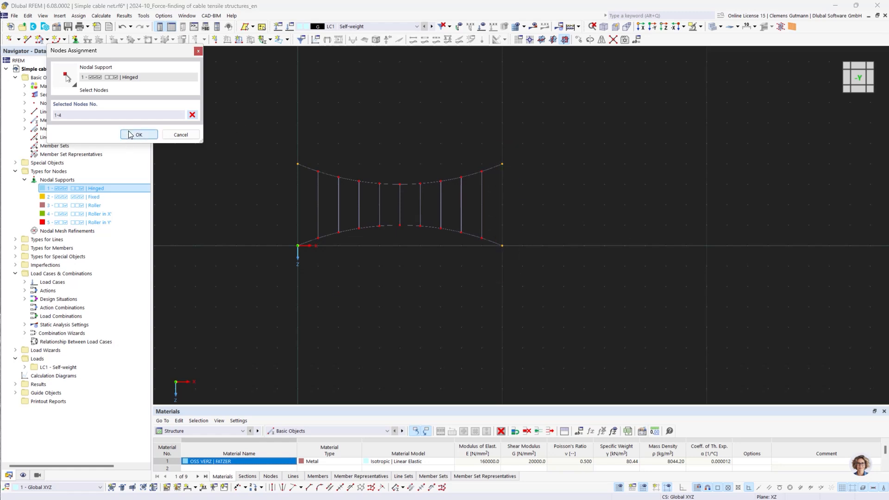
click(137, 135)
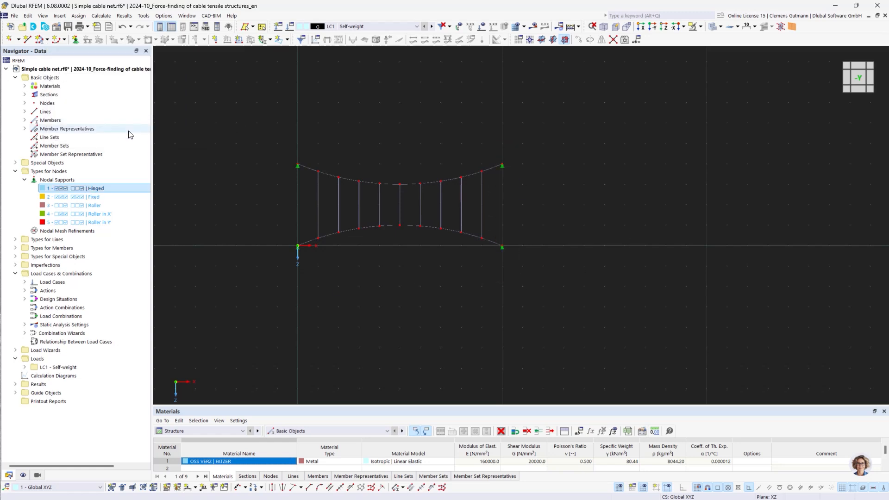
Enlarge the display size of the nodal support symbols.
right_click(298, 166)
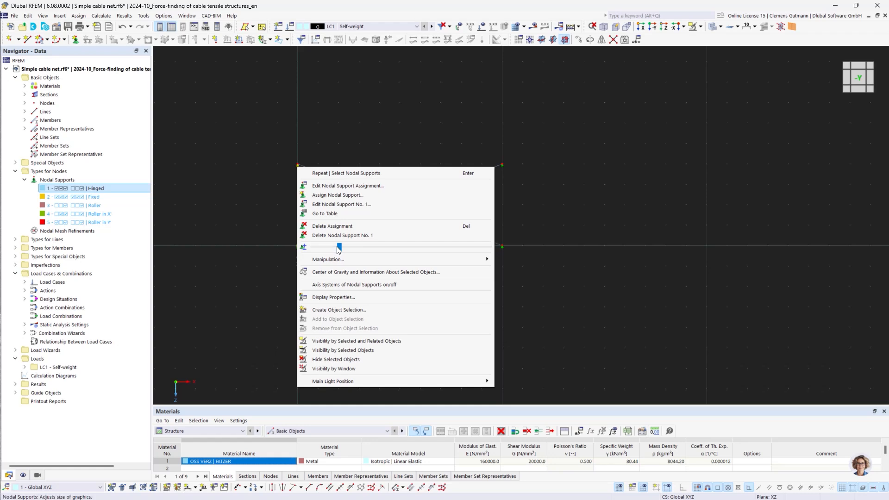
drag(337, 247, 383, 250)
click(610, 298)
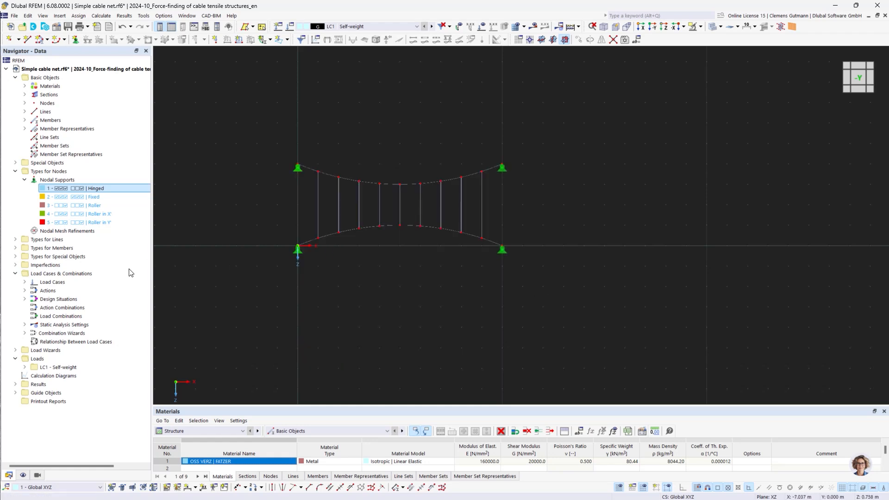
Deactivate the self-weight of load case LC1 and rename the load case Prestress.
click(25, 282)
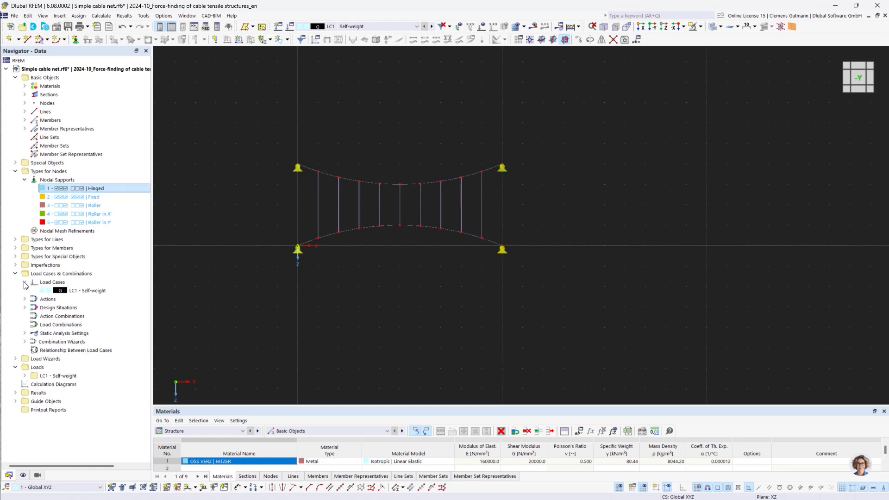
click(67, 293)
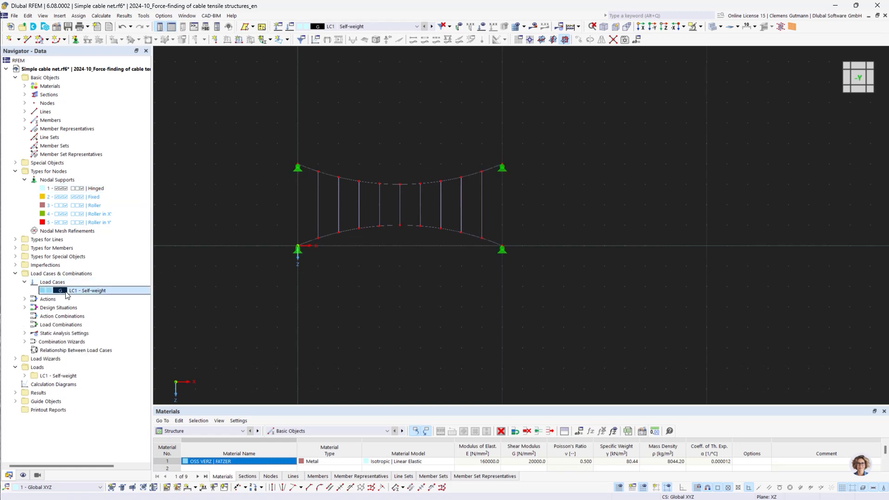
double_click(67, 293)
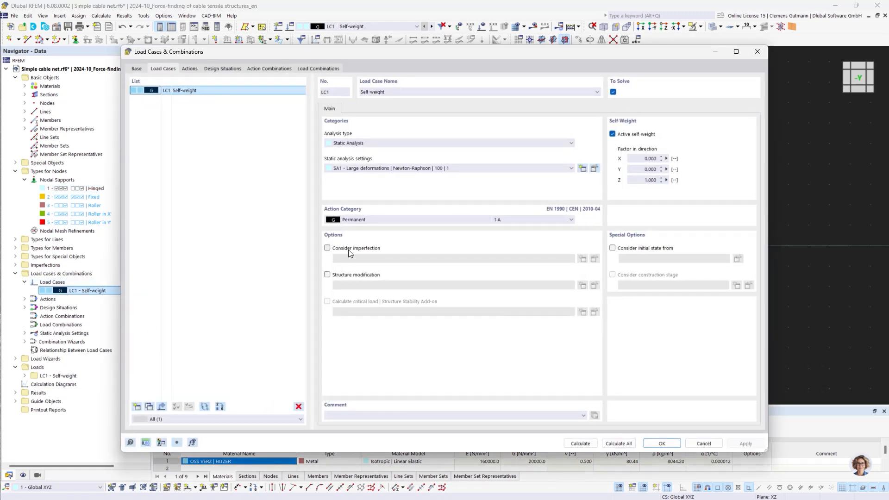
click(613, 135)
drag(411, 92, 361, 91)
text(P)
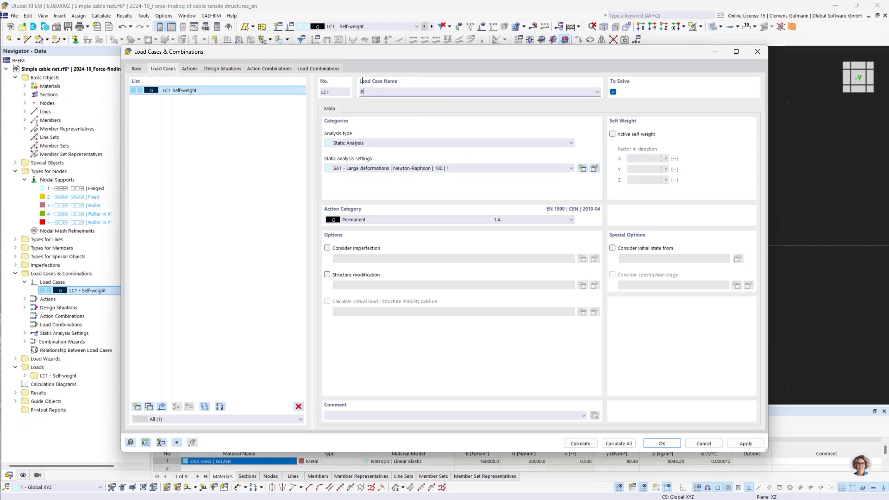
text(restress)
key(Tab)
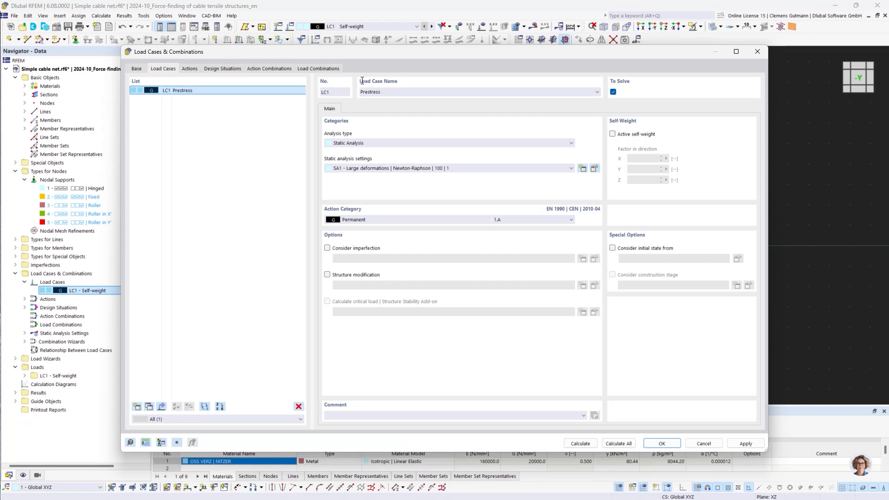
Set the load case's action category to Prestress and its number of form-finding iterations for loading prestress to 60.
click(351, 222)
click(366, 228)
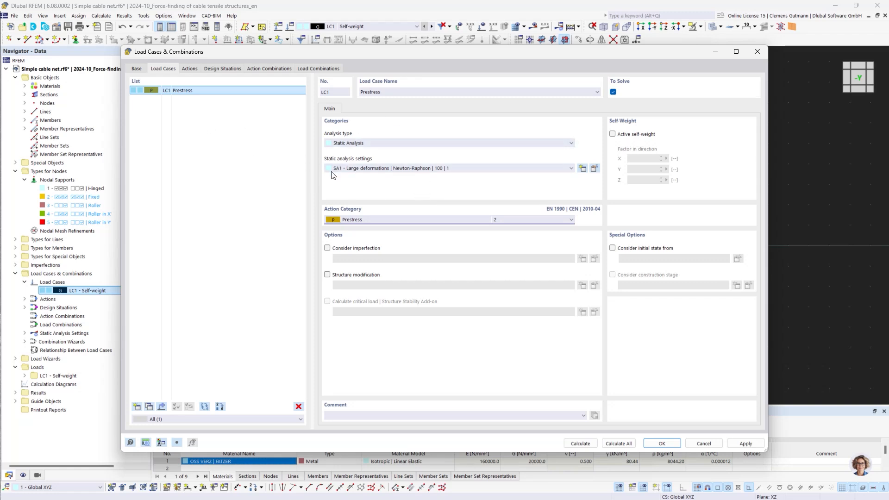
click(594, 169)
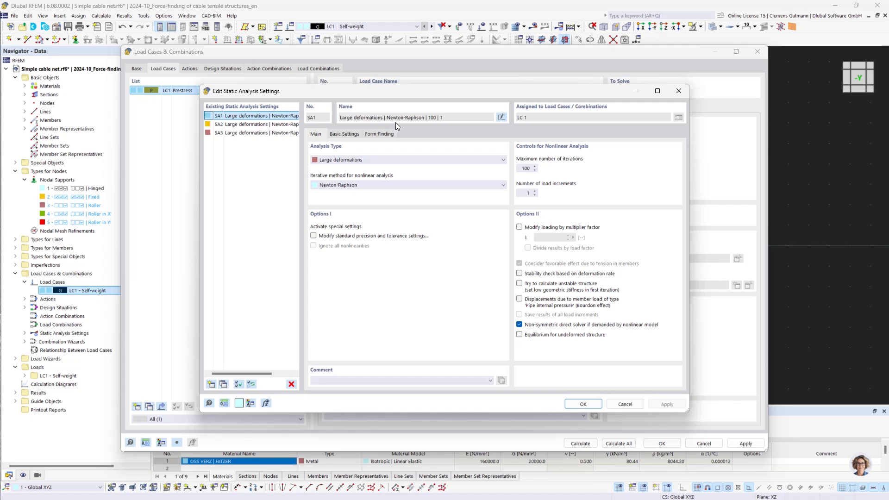
click(369, 134)
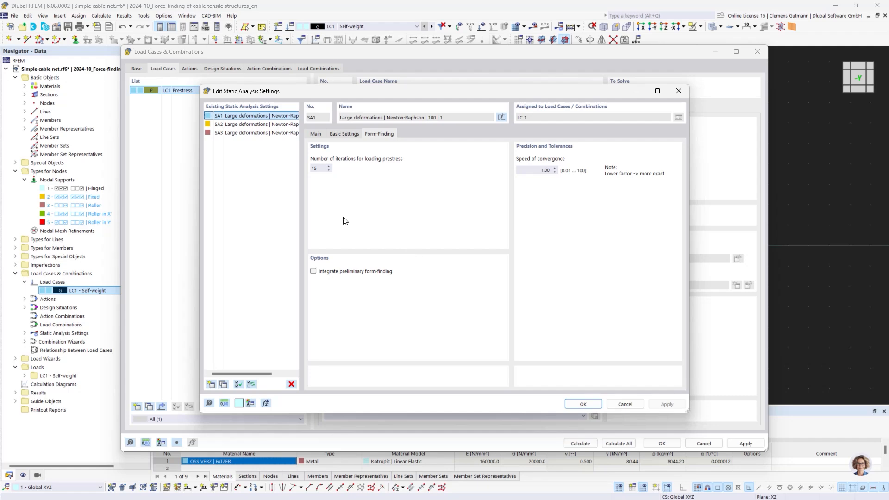
click(314, 168)
double_click(308, 170)
text(60)
click(582, 403)
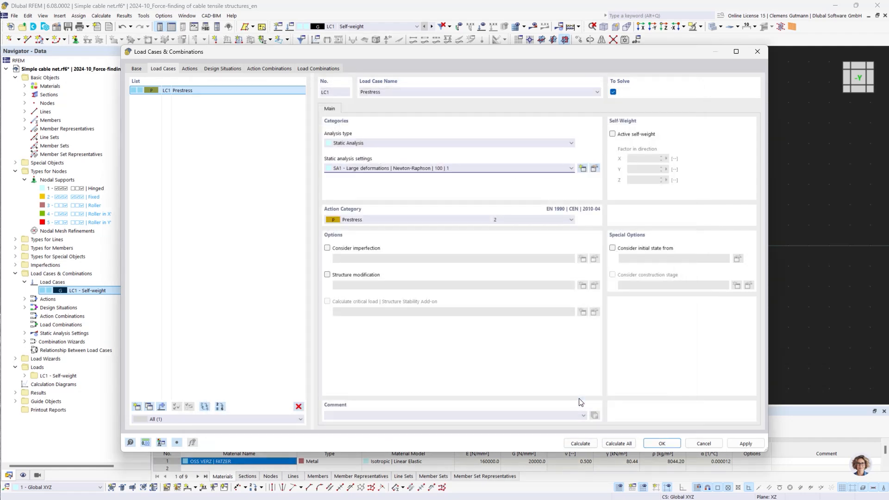
click(661, 443)
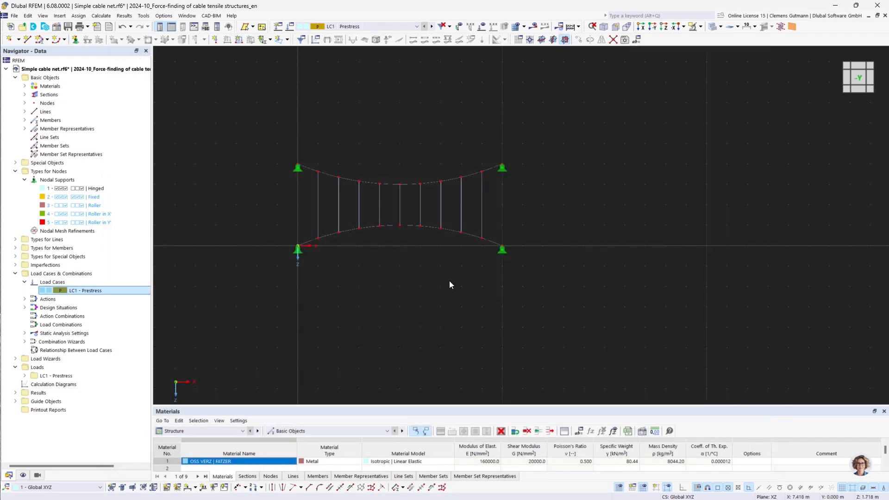
Define a new member load in LC1 of type Form-Finding, with a Force definition and an average force in the member of 1 kN.
click(24, 375)
right_click(69, 392)
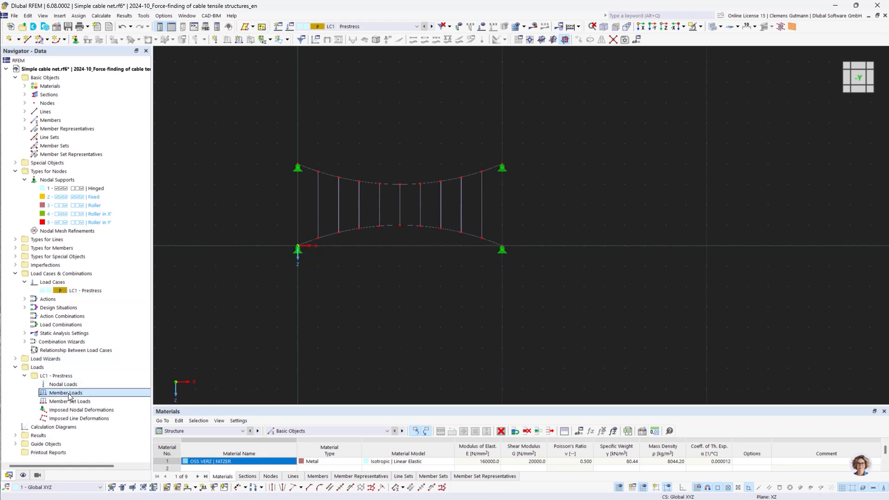
click(126, 286)
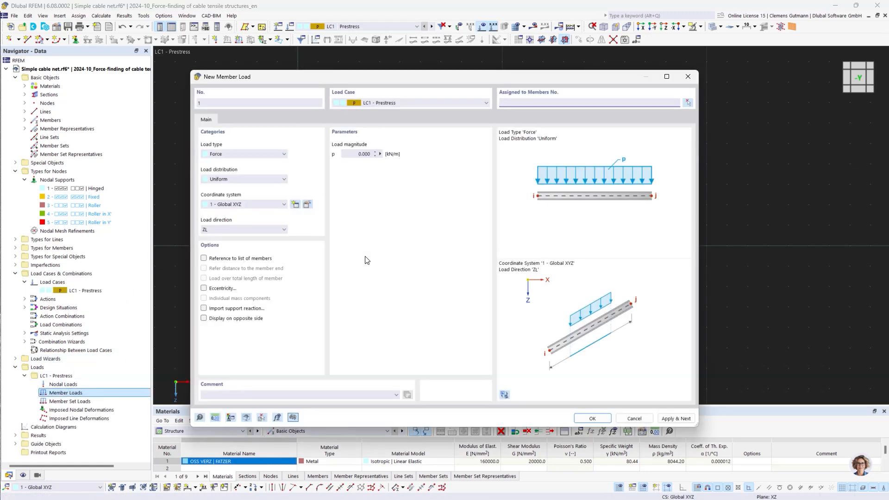
click(268, 153)
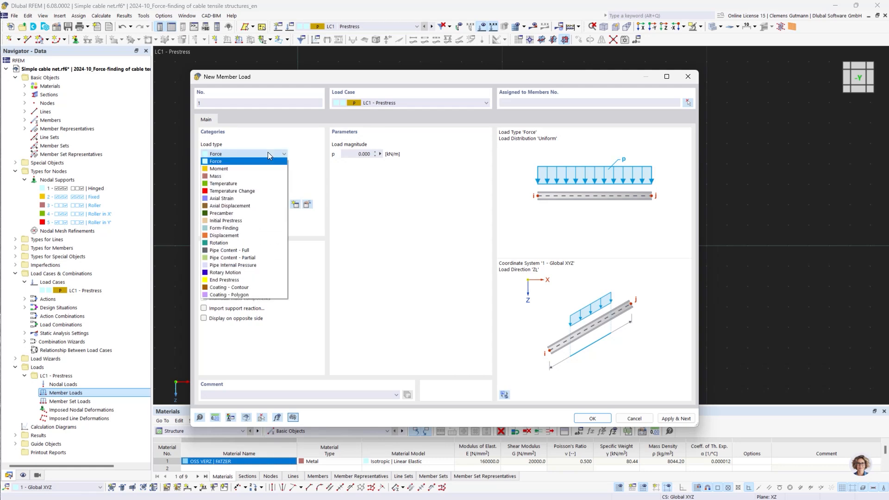
click(247, 228)
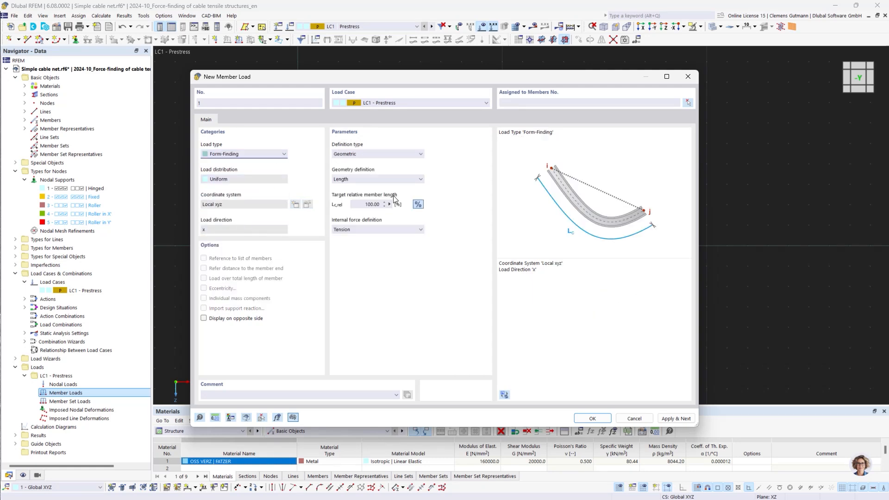
click(418, 155)
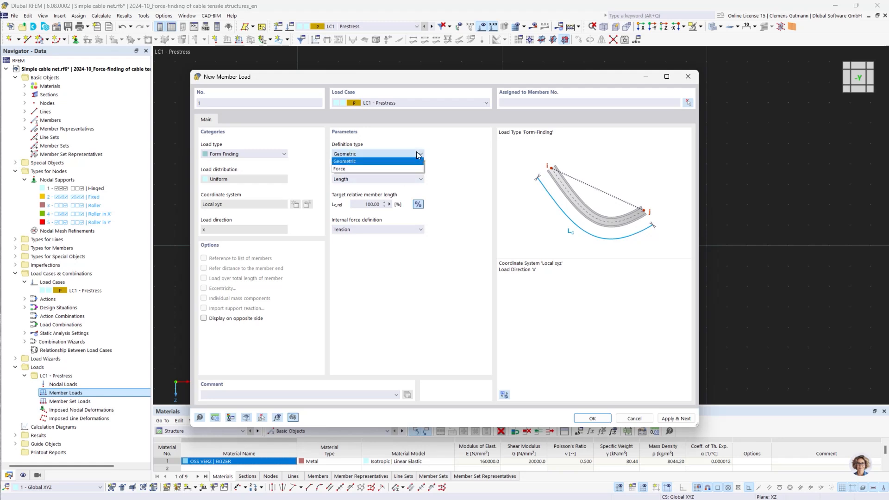
click(350, 168)
click(365, 204)
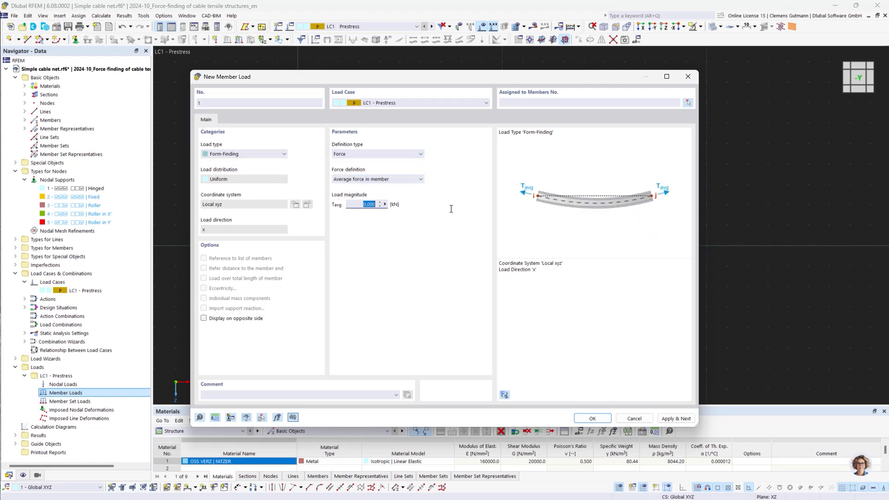
text(1)
key(Tab)
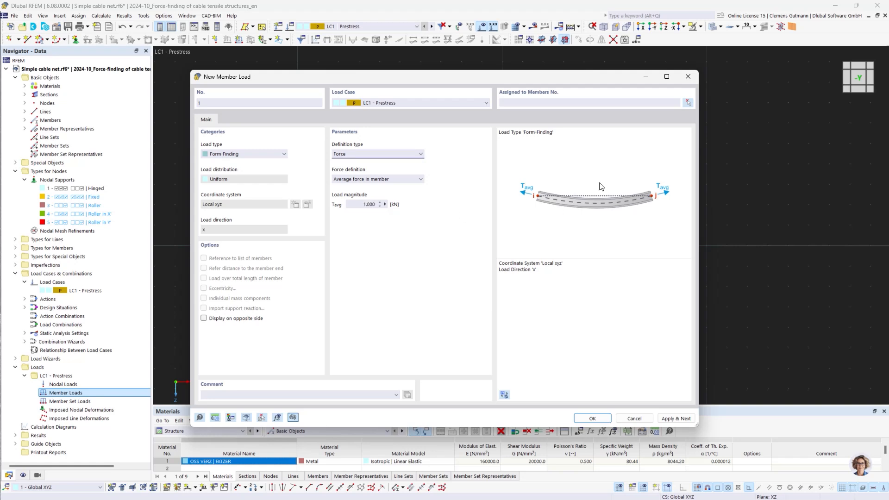
Assign the 1 kN form-finding load graphically to the middle vertical cable and apply it, continuing with another member load.
click(687, 103)
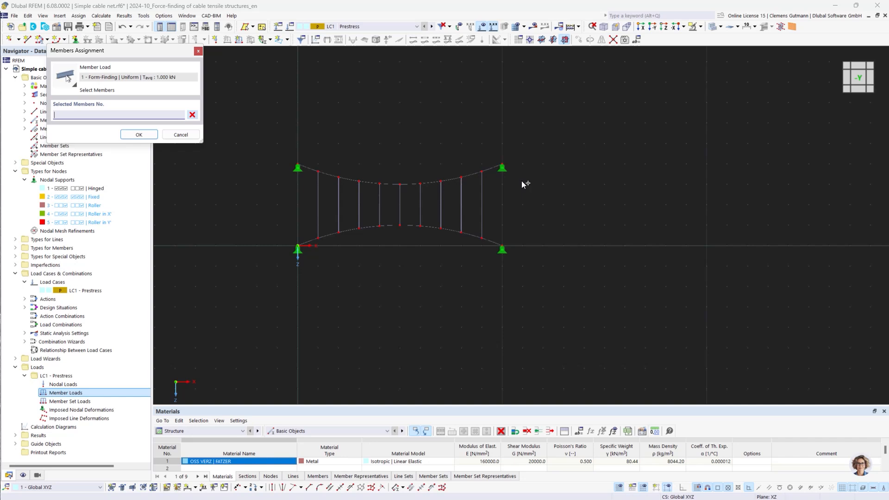
click(399, 204)
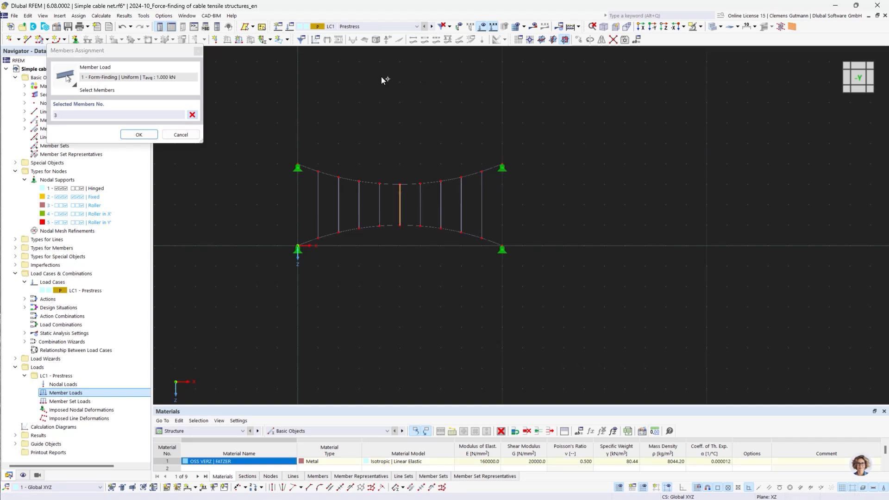
click(143, 135)
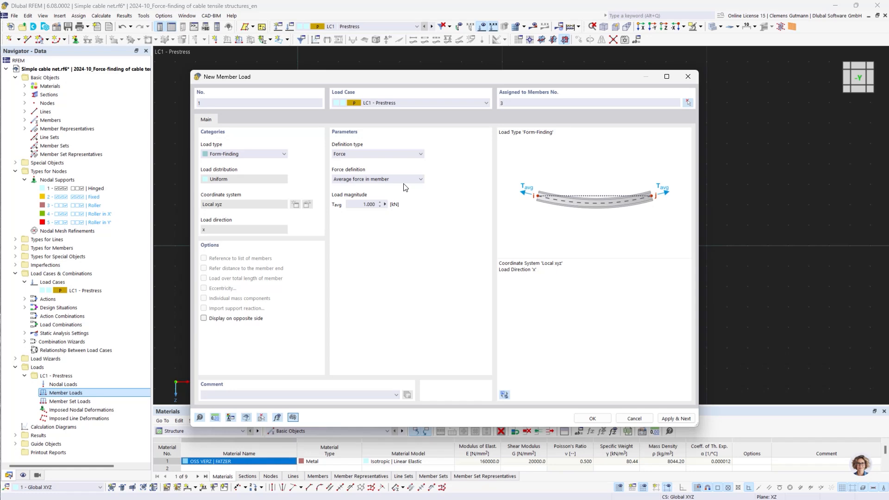
click(676, 418)
Create a geometric form-finding load with 100% target relative member length and assign it to all remaining members (1,2,4-29).
click(382, 154)
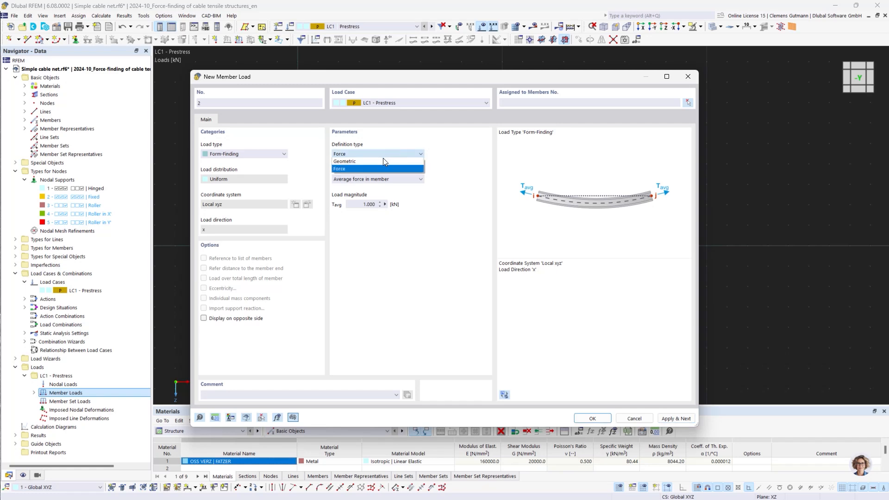
click(383, 161)
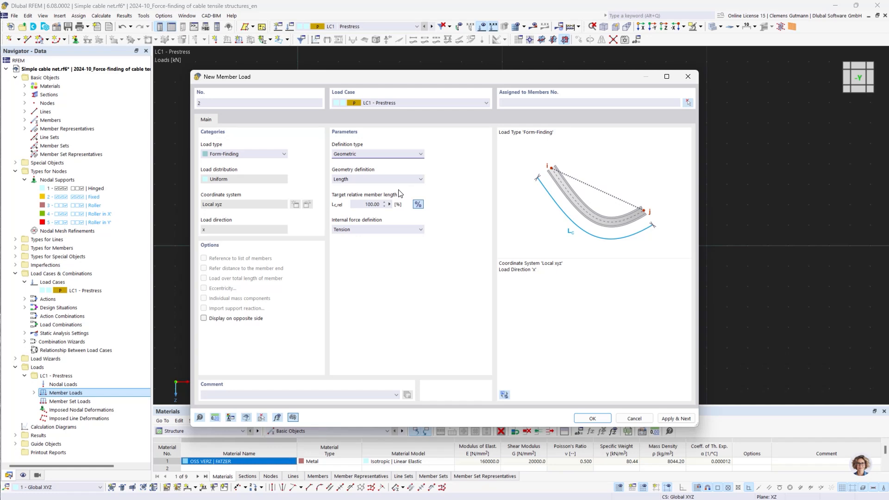
click(688, 103)
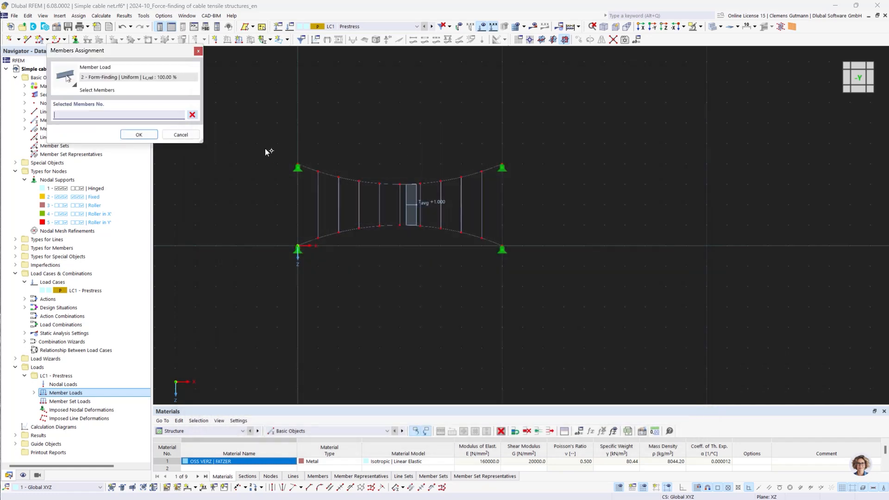
drag(246, 133, 580, 291)
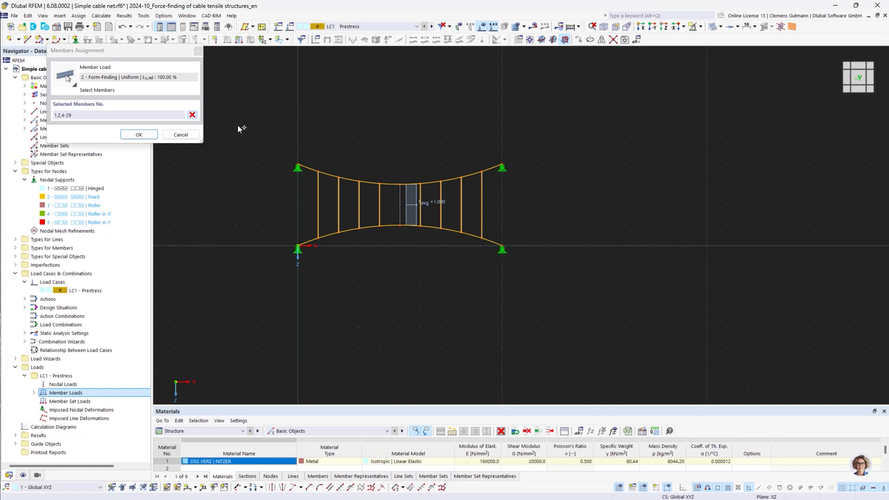
click(139, 134)
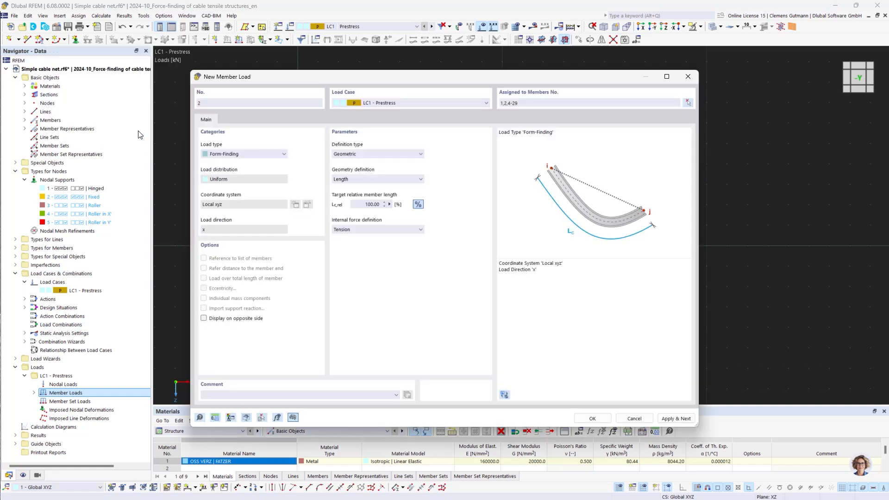
click(592, 418)
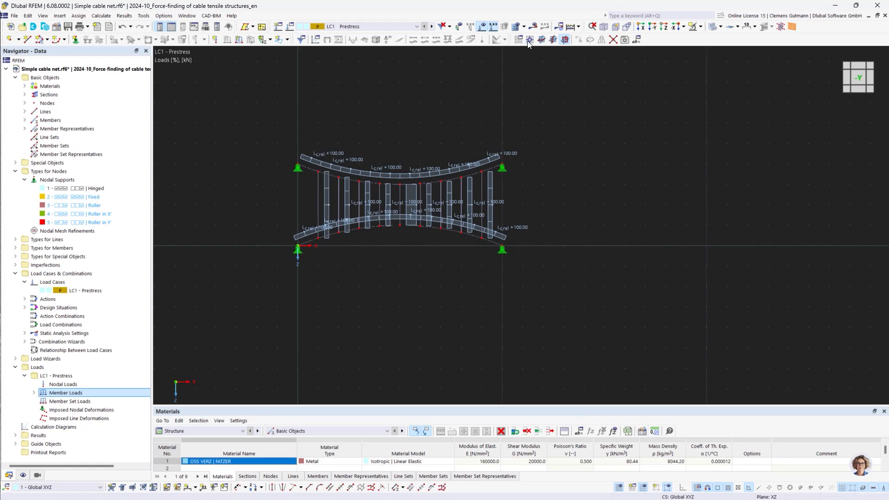
Hide the load display, show the displacement results of the Prestress load case, and examine the deformed shape of both arcs.
click(486, 31)
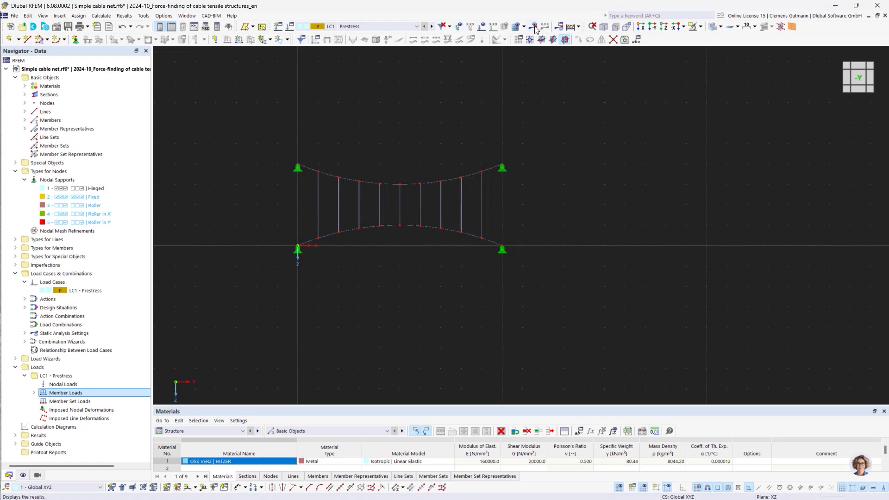
click(533, 29)
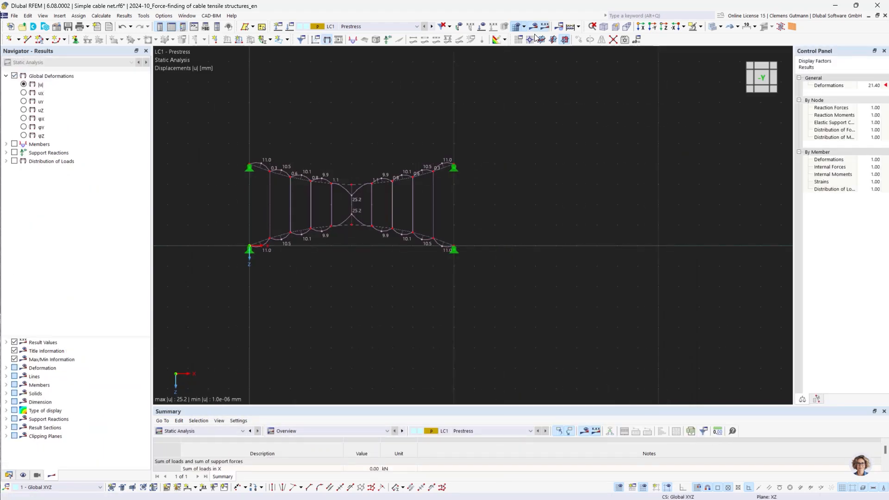
click(762, 82)
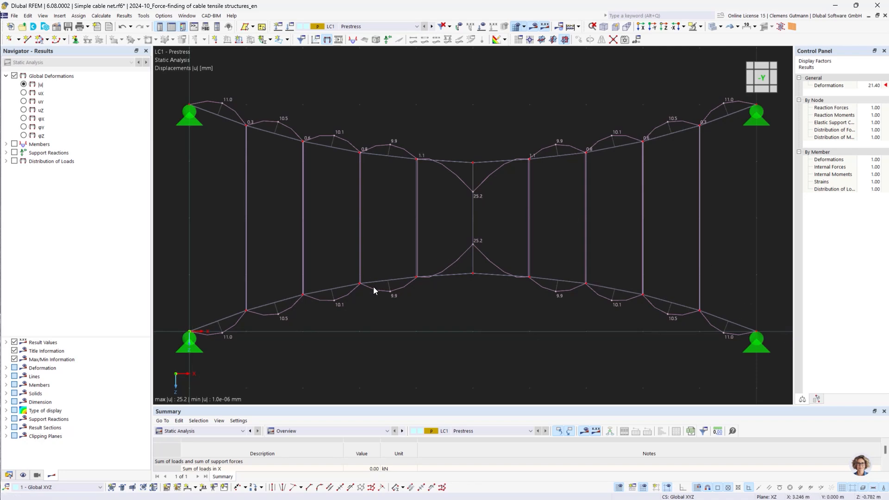
scroll(397, 279, up, 5)
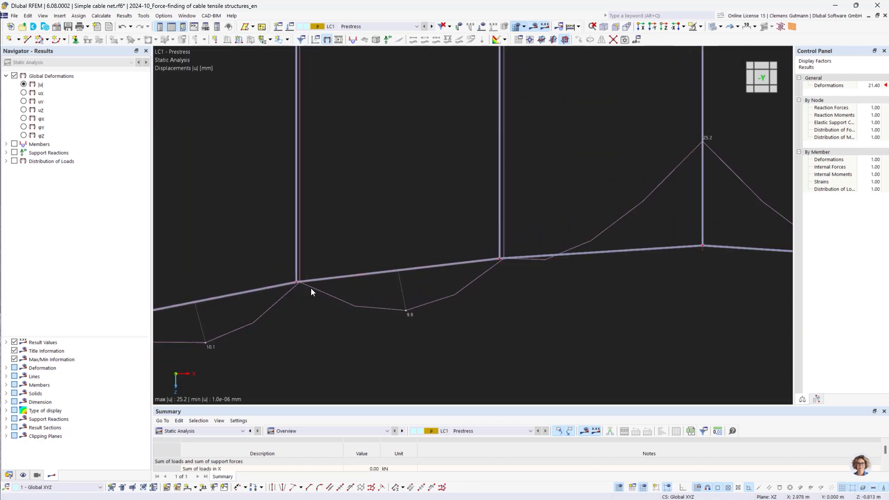
drag(437, 289, 393, 255)
scroll(417, 265, down, 5)
scroll(418, 265, down, 3)
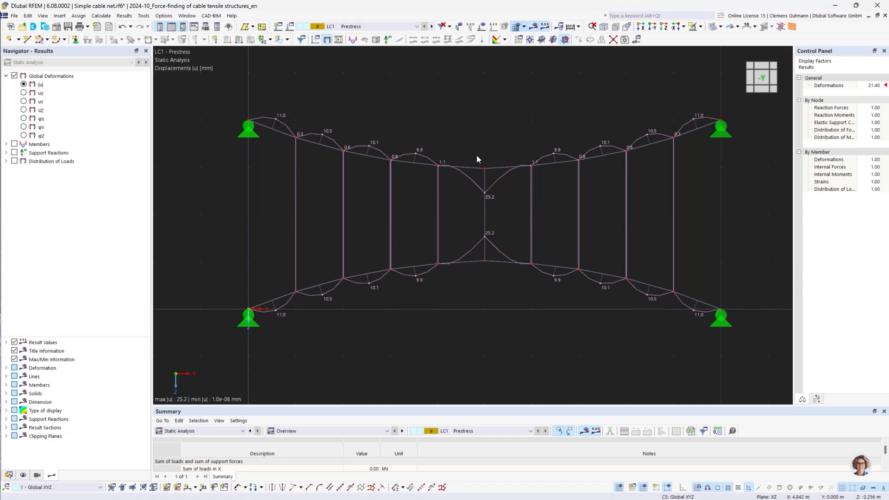
Delete all lines of the upper and lower arcs, leaving the vertical cables and the supports in place.
drag(197, 73, 763, 194)
drag(197, 246, 750, 361)
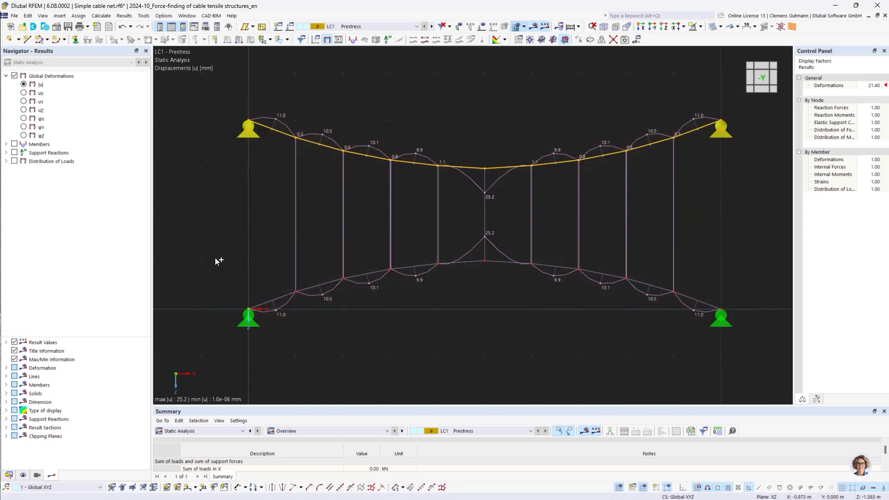
drag(202, 244, 749, 397)
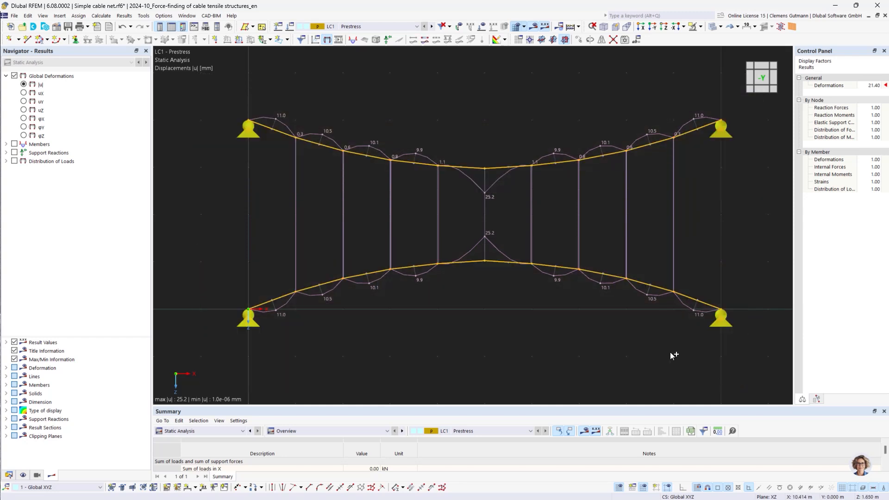
right_click(407, 272)
mouse_move(576, 28)
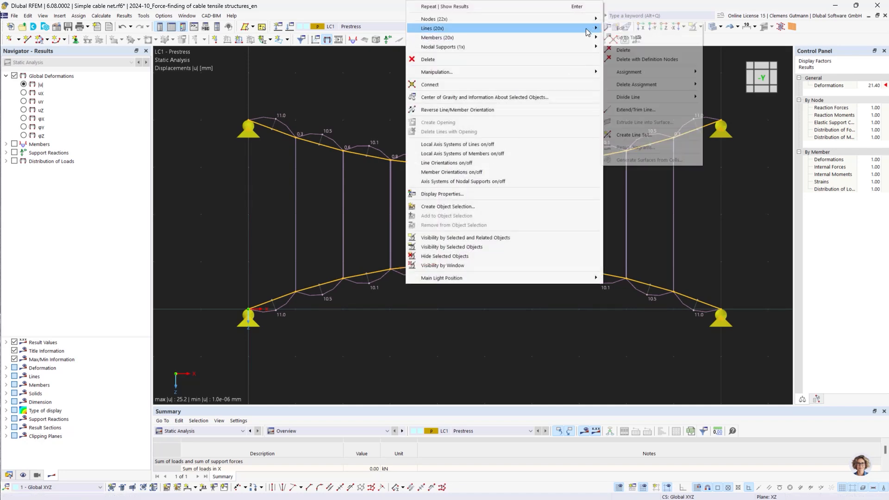
click(623, 51)
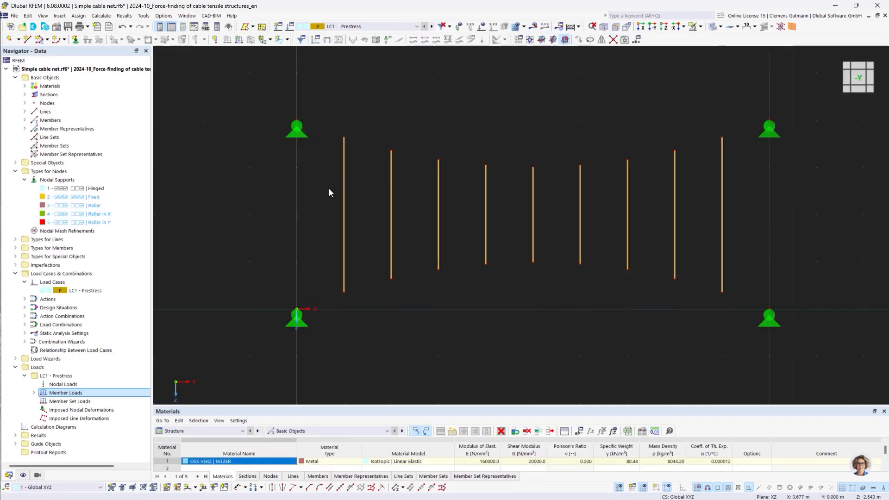
Draw continuous cable members for the upper arc from the left upper support through the top nodes of all vertical cables to the right upper support.
click(47, 40)
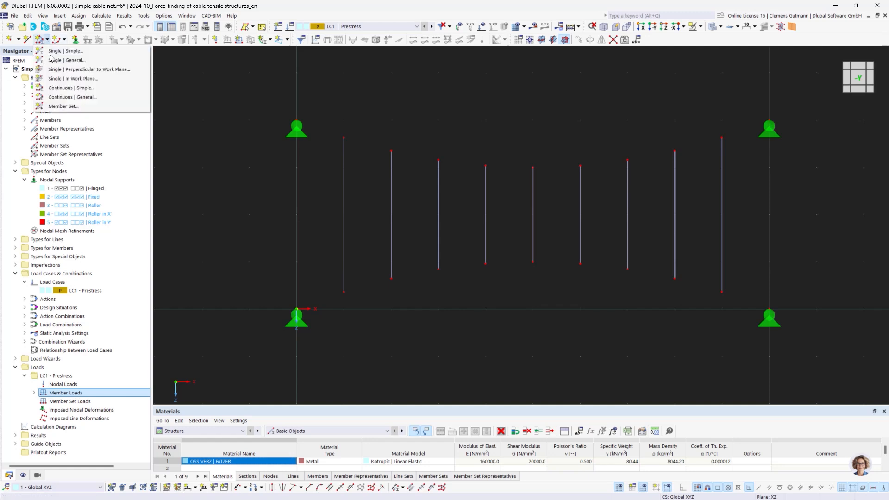
click(66, 97)
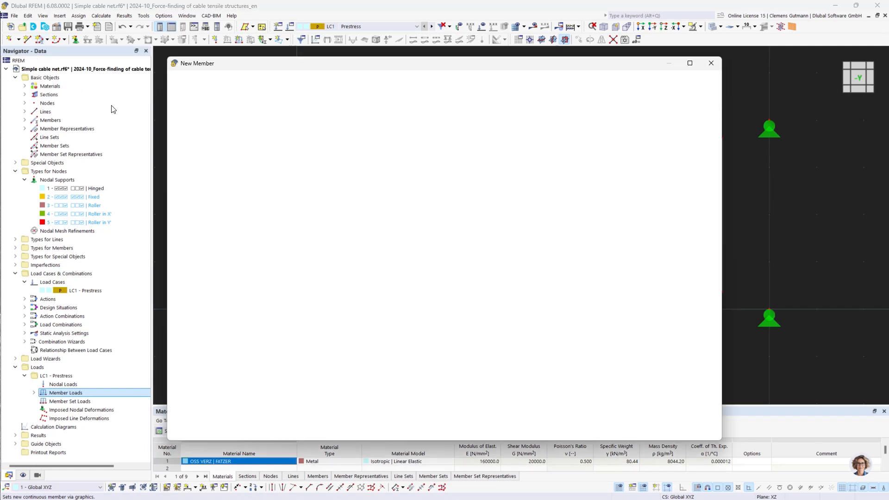
click(648, 431)
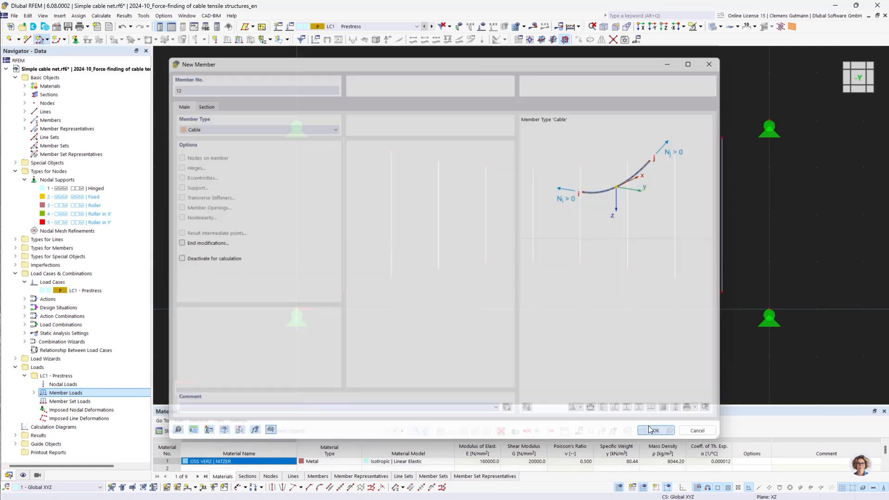
click(296, 123)
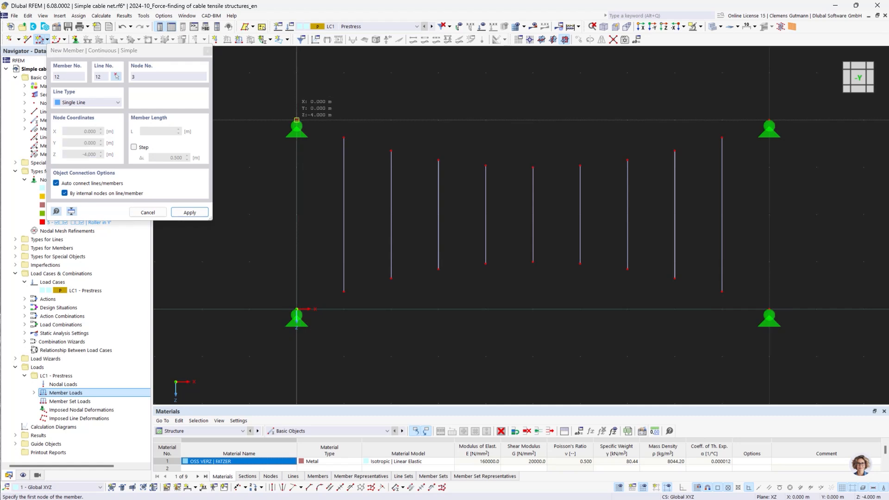
click(343, 138)
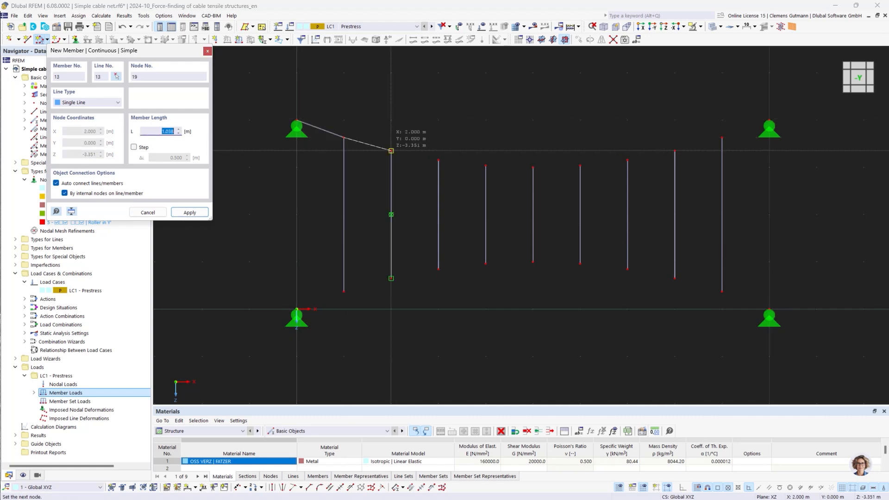
click(433, 165)
click(492, 174)
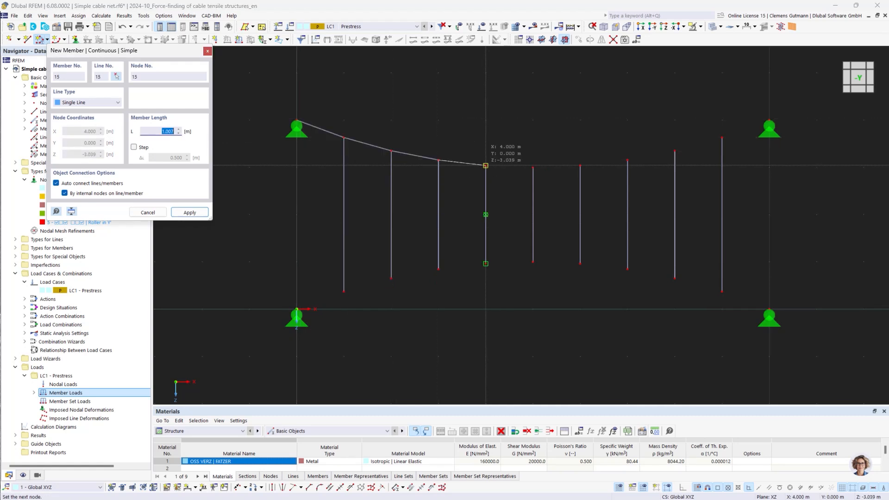
click(485, 165)
click(533, 166)
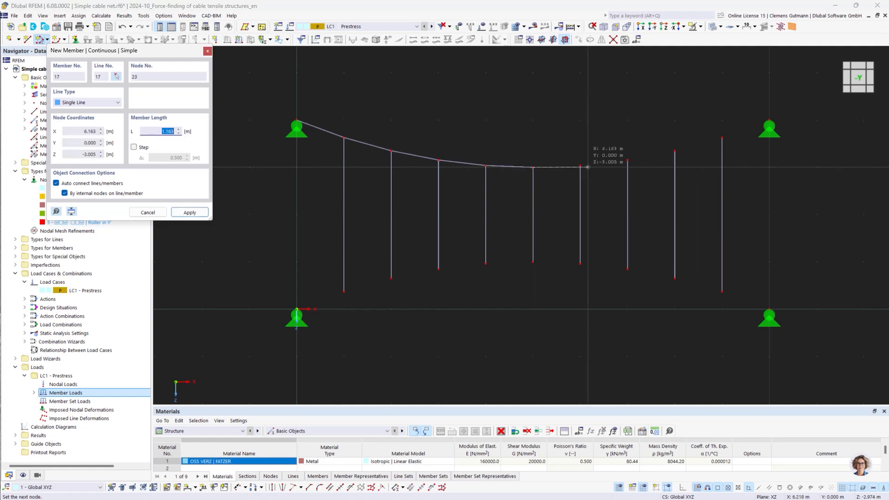
click(580, 165)
click(627, 160)
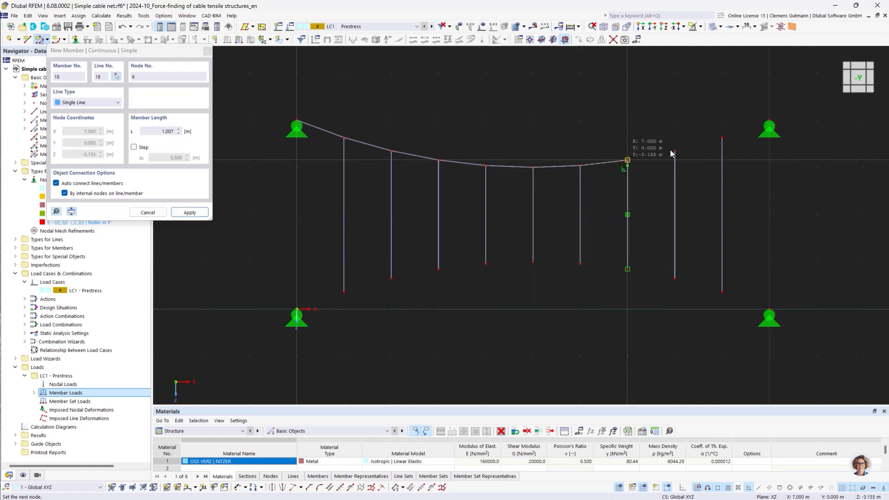
click(674, 151)
click(721, 138)
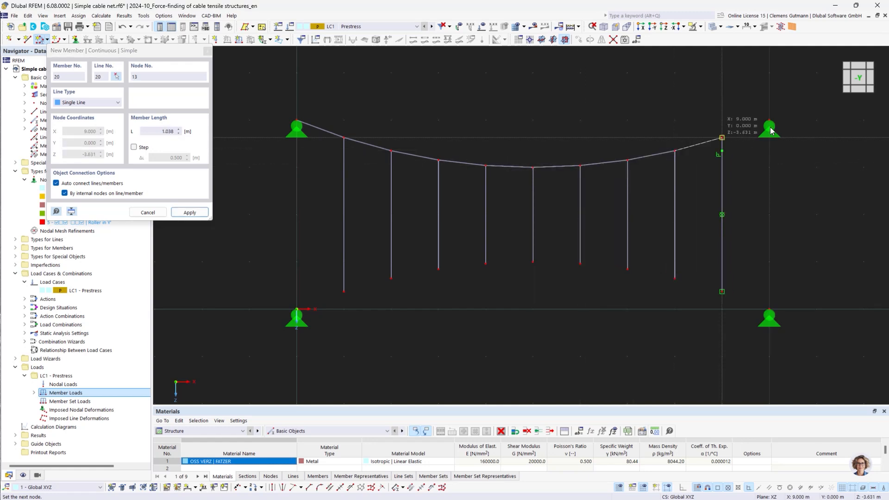
click(769, 120)
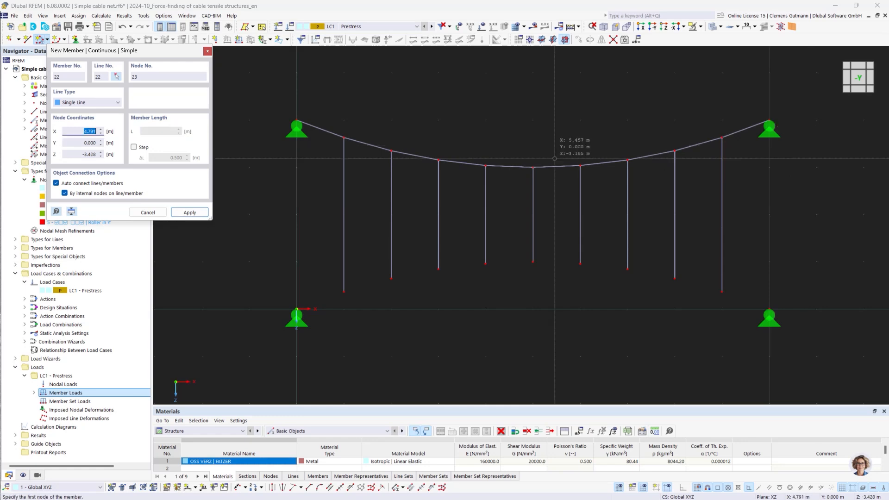
key(Escape)
key(Escape)
Mirror a copy of the upper arc members about the XY plane through point (5.000, 0.000, -2.000) m to form the lower arc.
drag(287, 88, 803, 187)
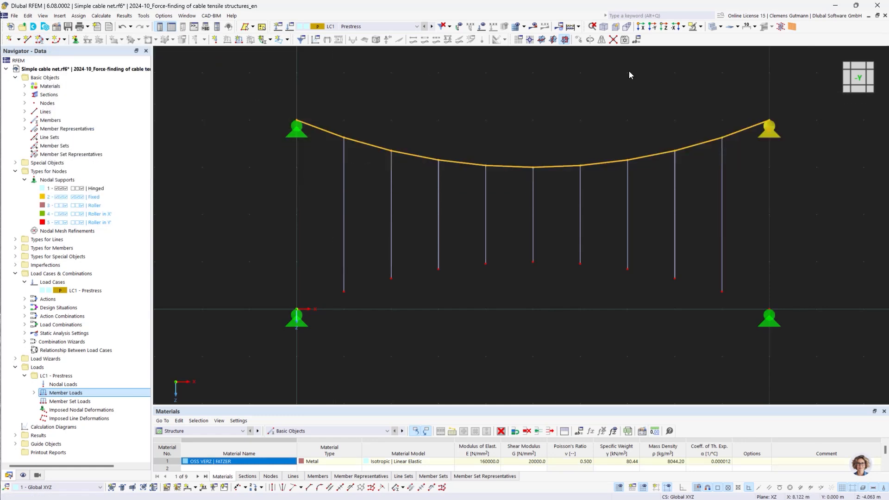
click(603, 41)
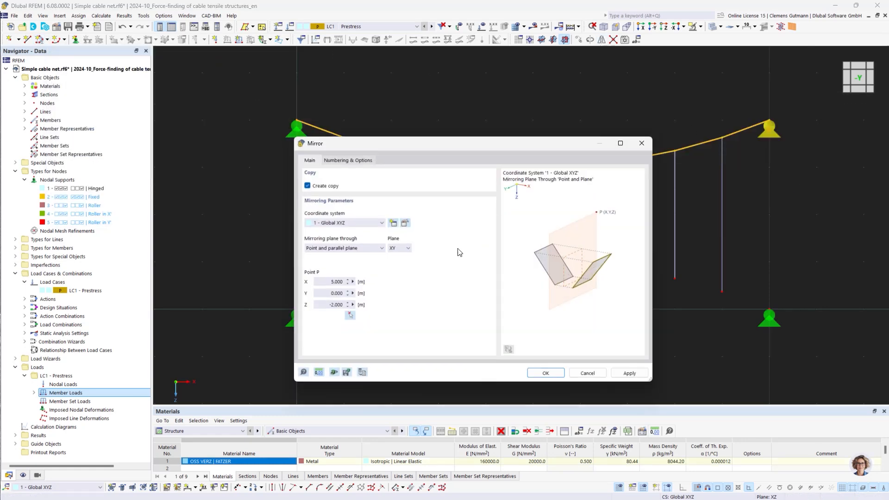
click(555, 372)
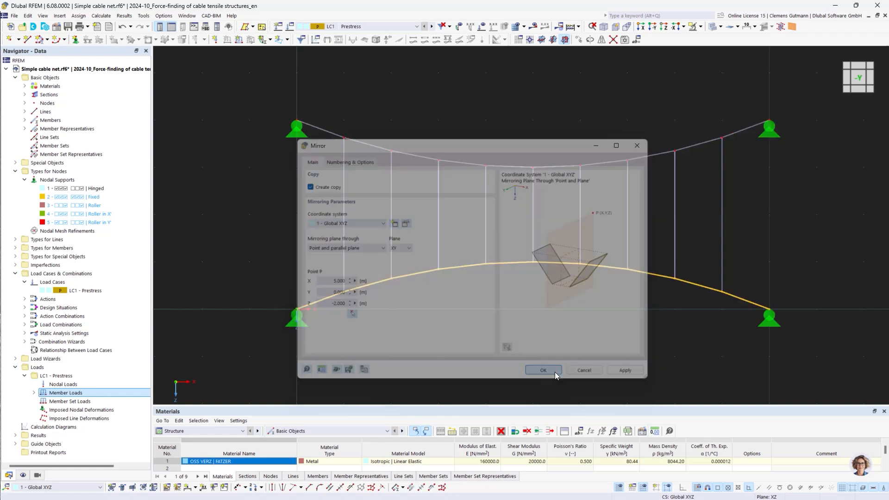
key(Escape)
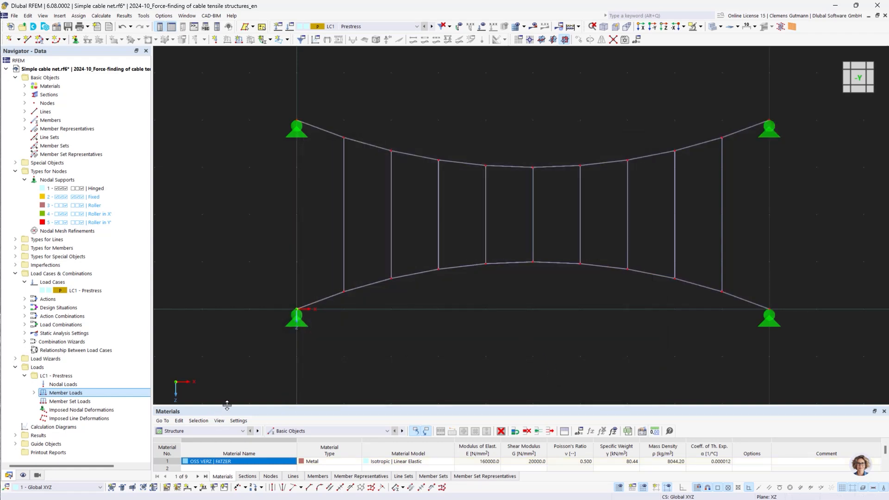
Extend the assignment of the 100% relative length form-finding member load to members 4-31, covering both arcs and excluding the middle vertical cable.
drag(226, 406, 238, 275)
click(204, 285)
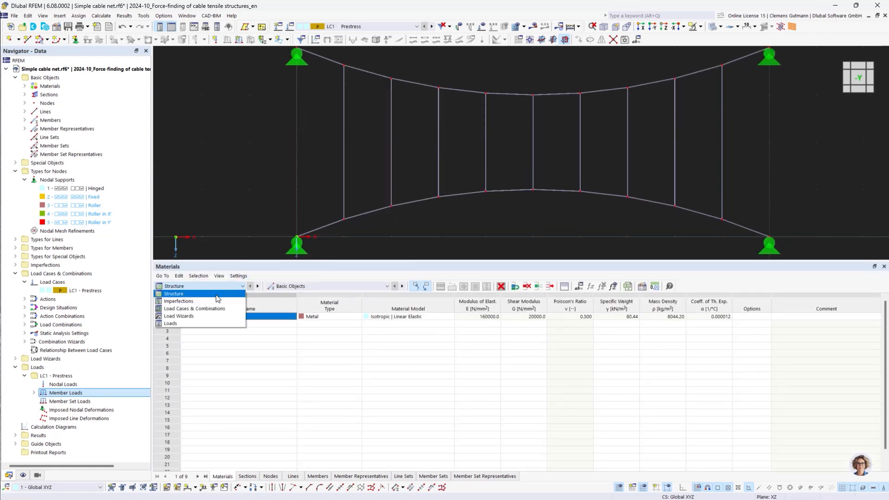
click(170, 323)
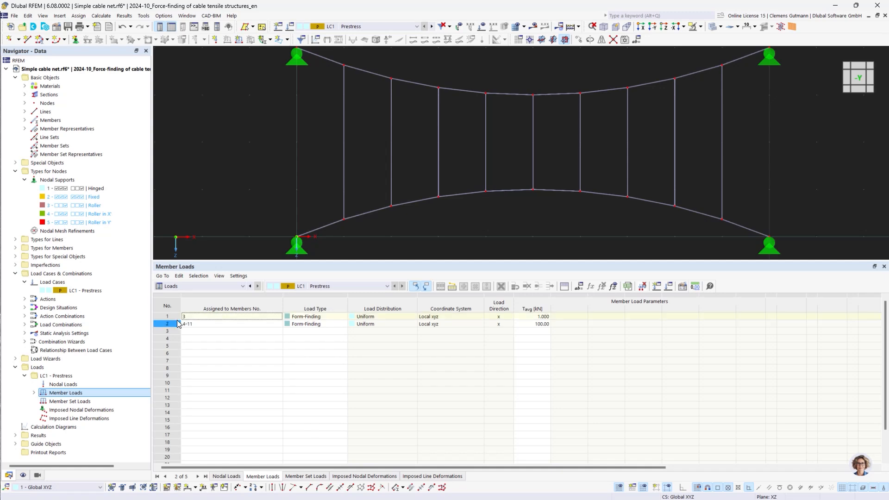
click(176, 323)
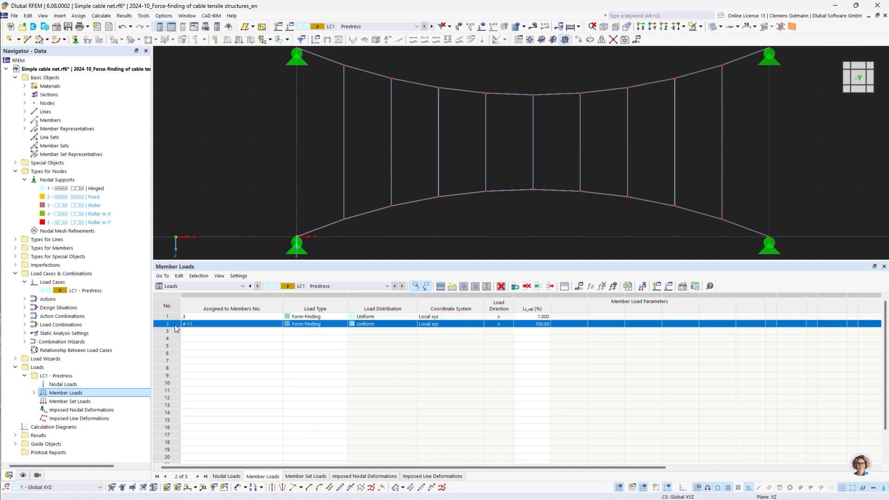
click(278, 323)
scroll(317, 181, down, 2)
drag(266, 51, 693, 171)
drag(242, 179, 685, 266)
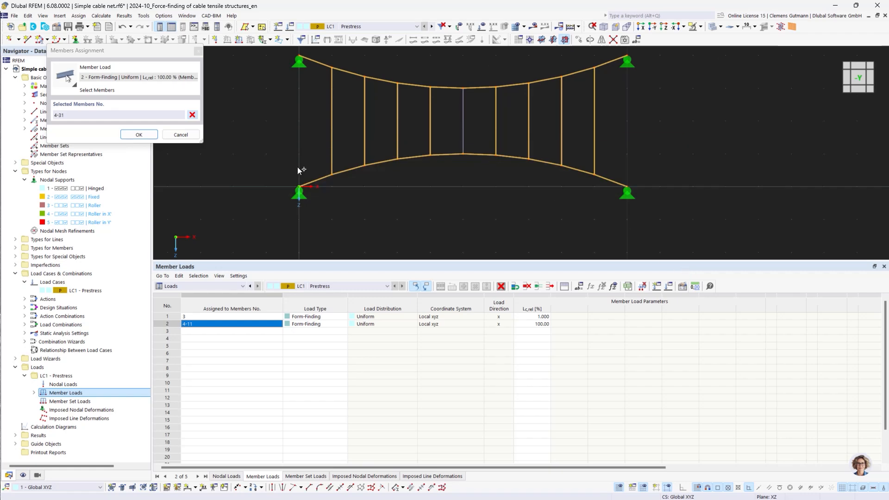
click(153, 135)
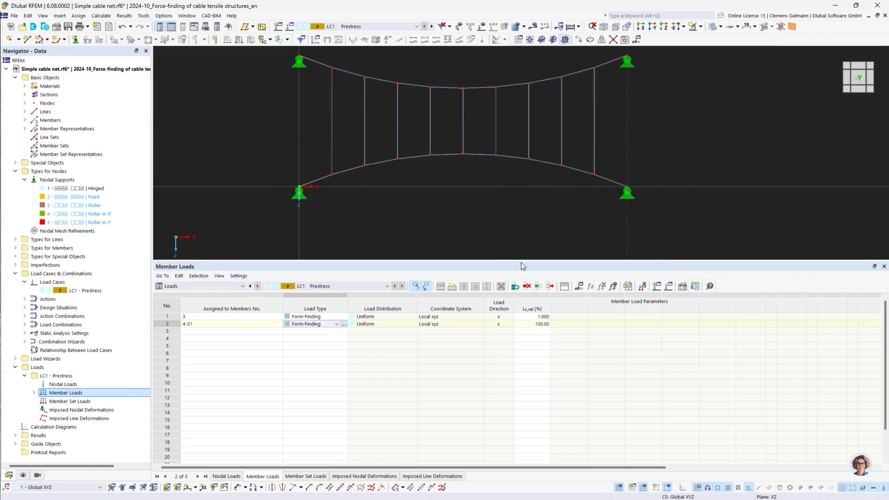
drag(521, 261, 521, 389)
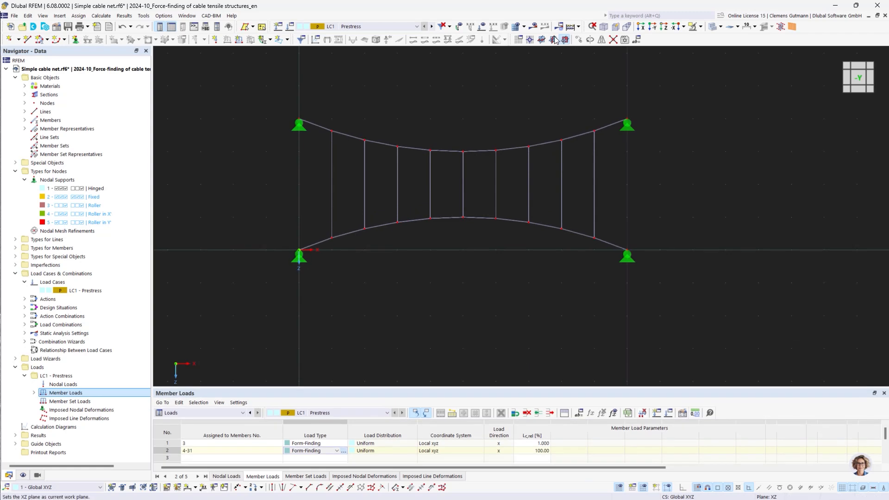
Calculate the Prestress load case and display the axial forces N of the cable members.
click(533, 30)
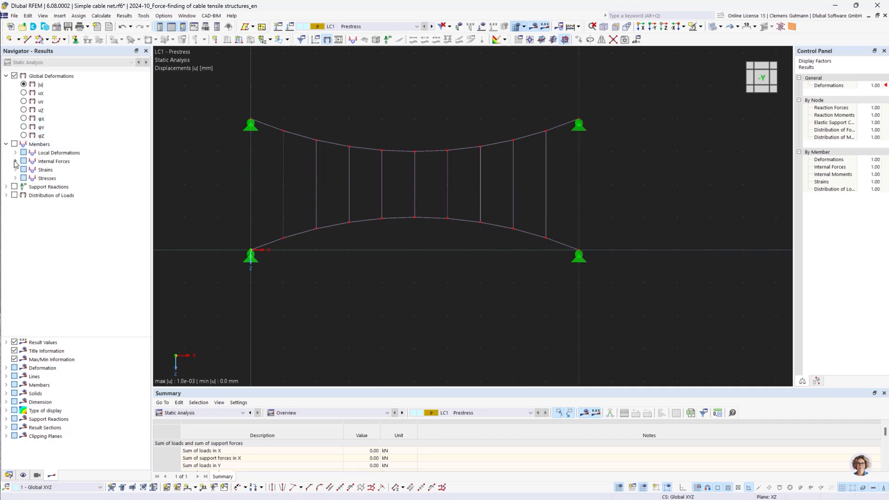
click(16, 161)
click(33, 169)
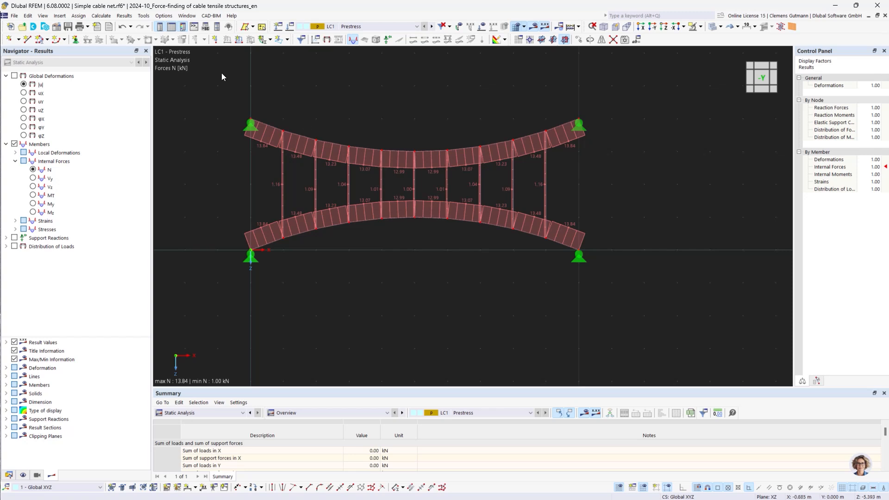
drag(217, 90, 649, 187)
click(618, 195)
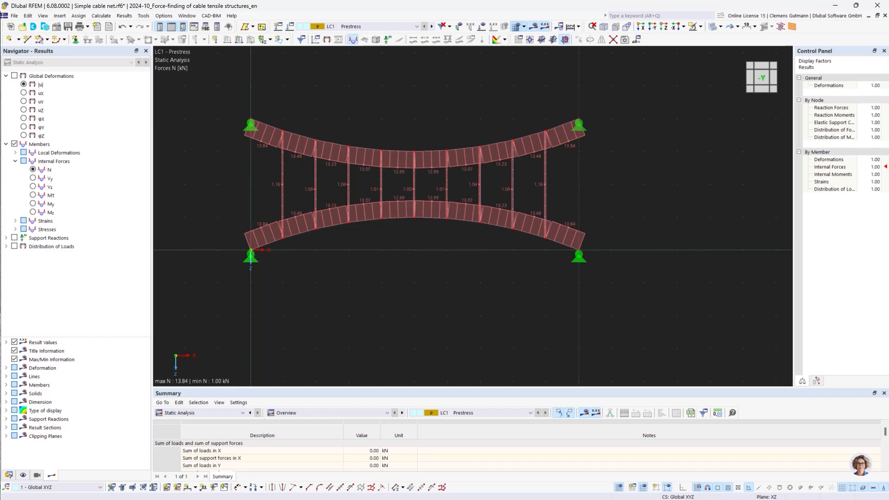
Switch to Visual Studio Code and examine the load case number in the result-reading line of Prestress export and re-import.py.
drag(0, 162, 190, 1)
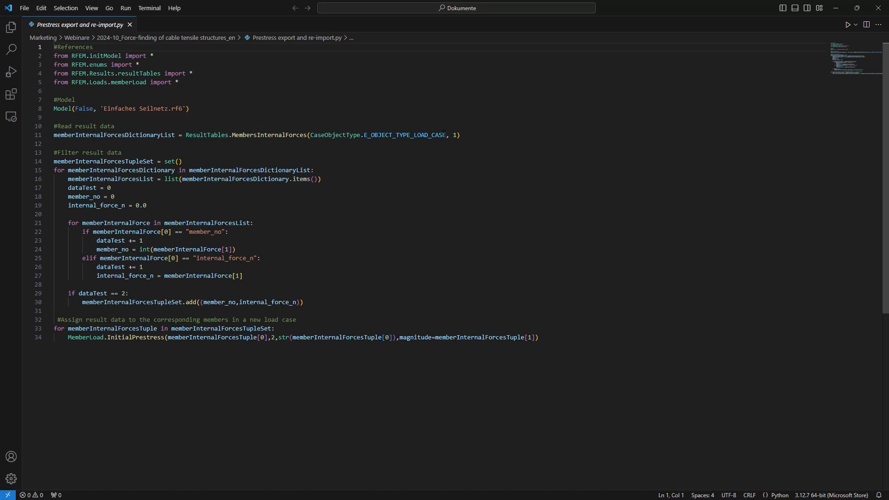
double_click(455, 135)
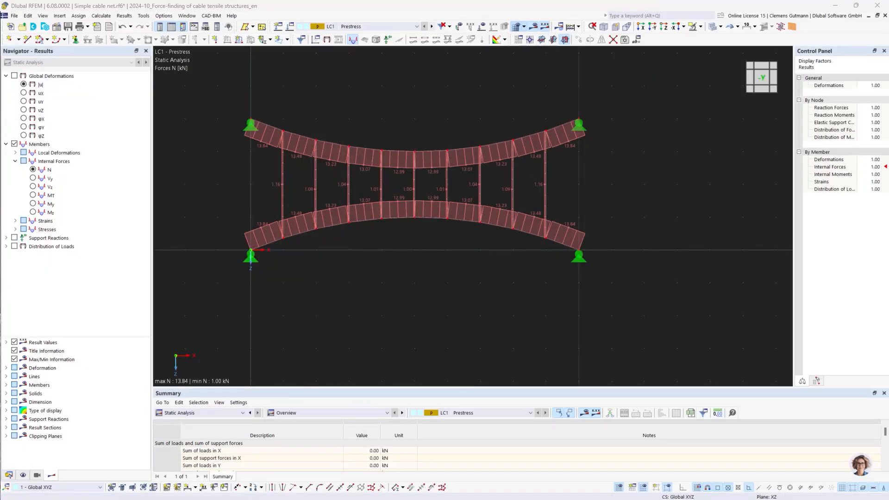
Switch back to RFEM and create load case LC2 named "Prestress validation" with static analysis and the Prestress action category.
click(9, 476)
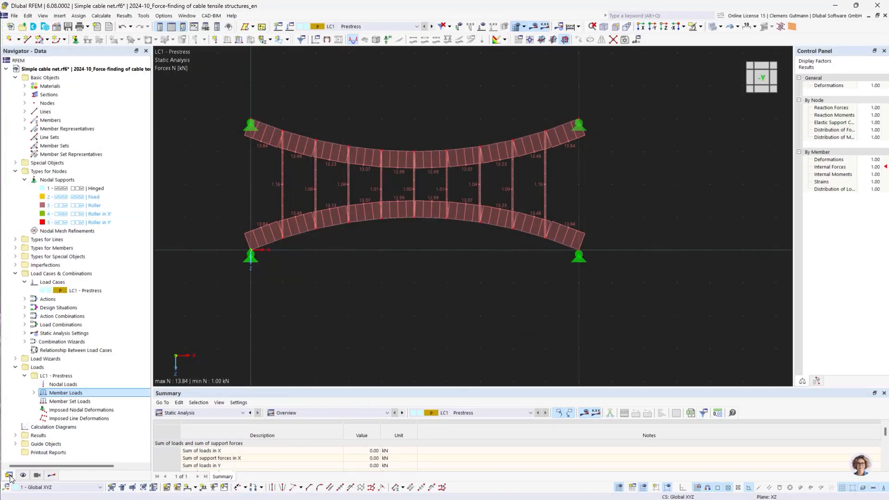
right_click(51, 281)
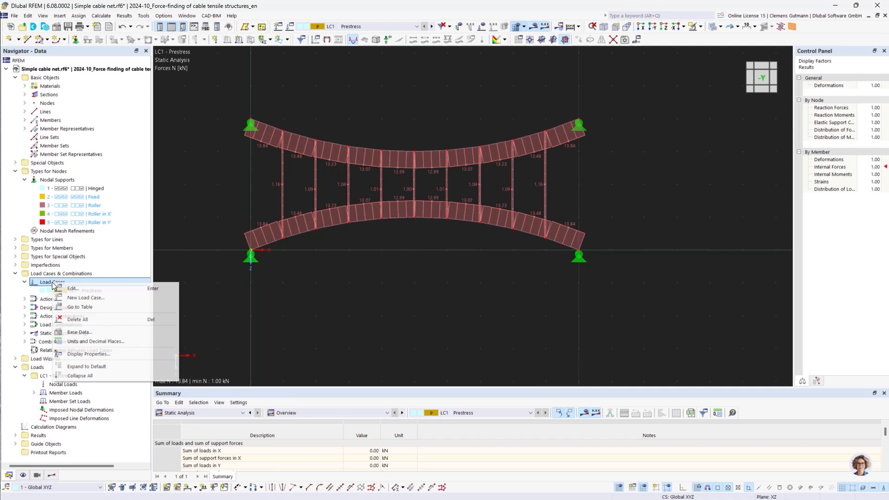
click(83, 298)
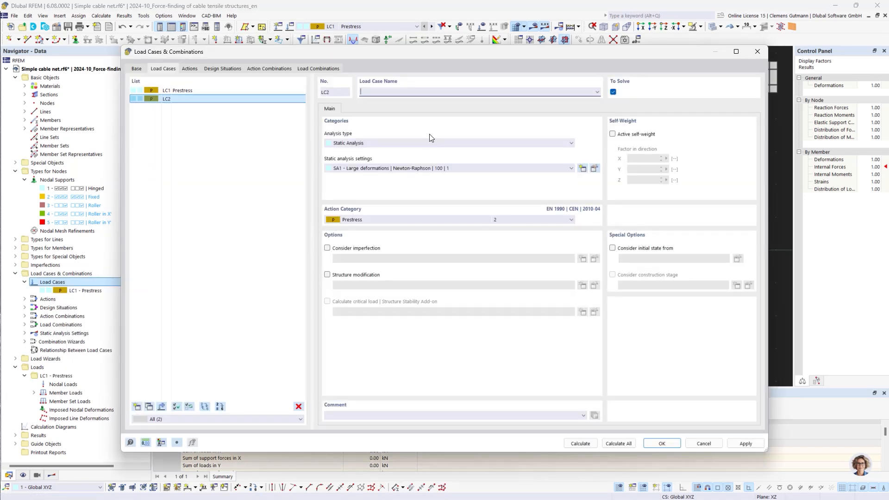
text(Prestress validation)
click(540, 151)
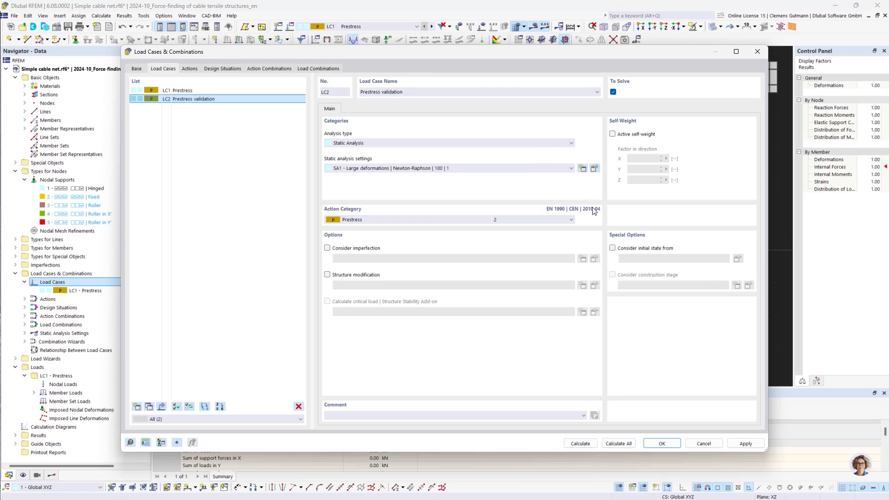
click(653, 444)
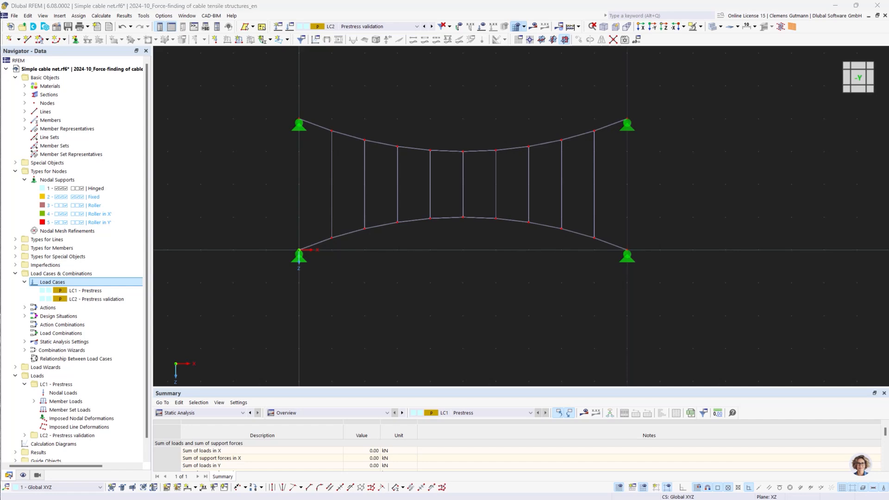
Switch to the Python script in Visual Studio Code, set its model name to 'Simple cable net.rf6' and run it.
drag(0, 108, 685, 170)
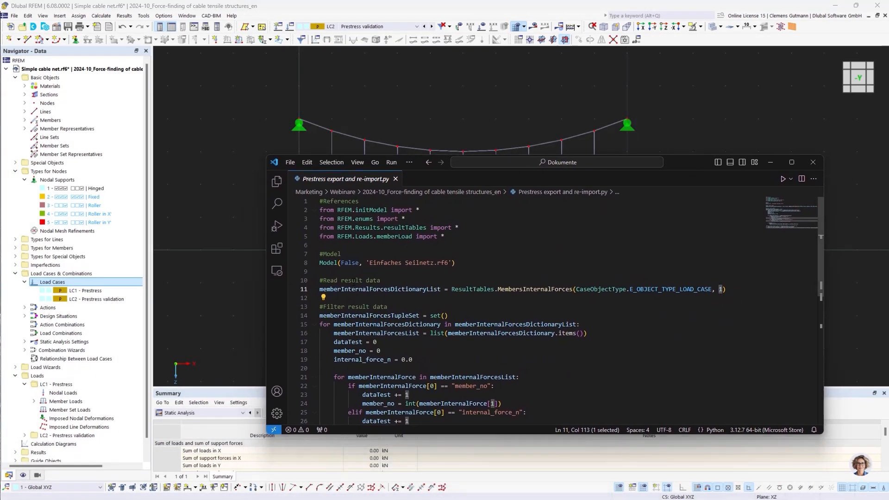
click(372, 262)
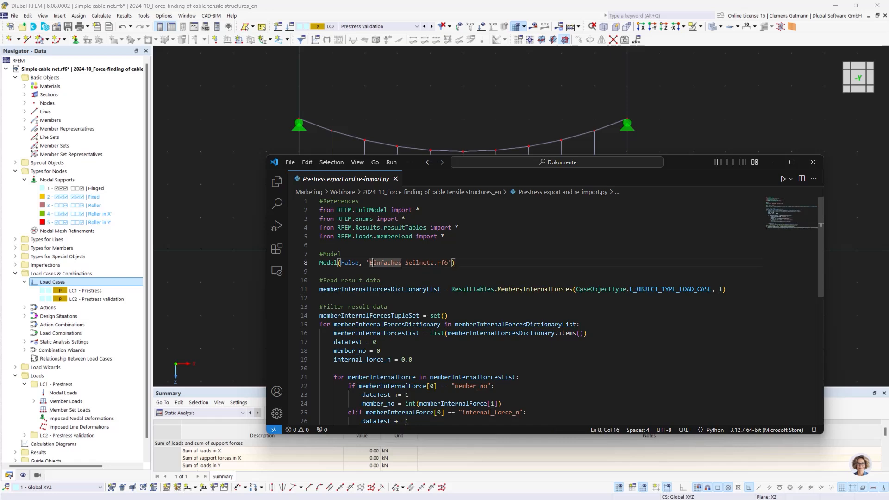
drag(370, 263, 433, 263)
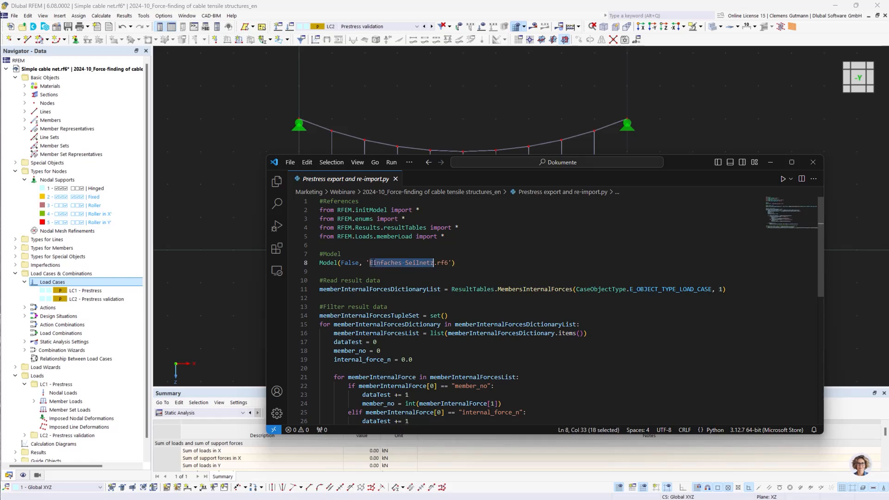
text(Si)
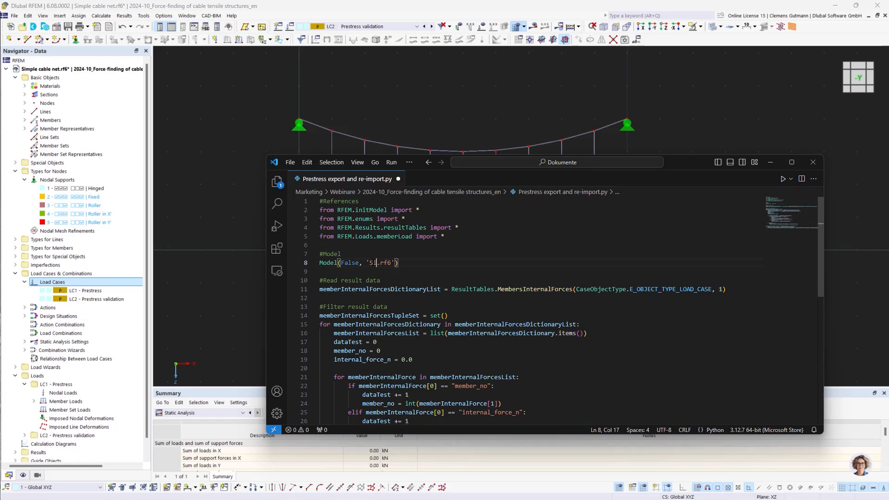
text(mple cable net)
click(783, 179)
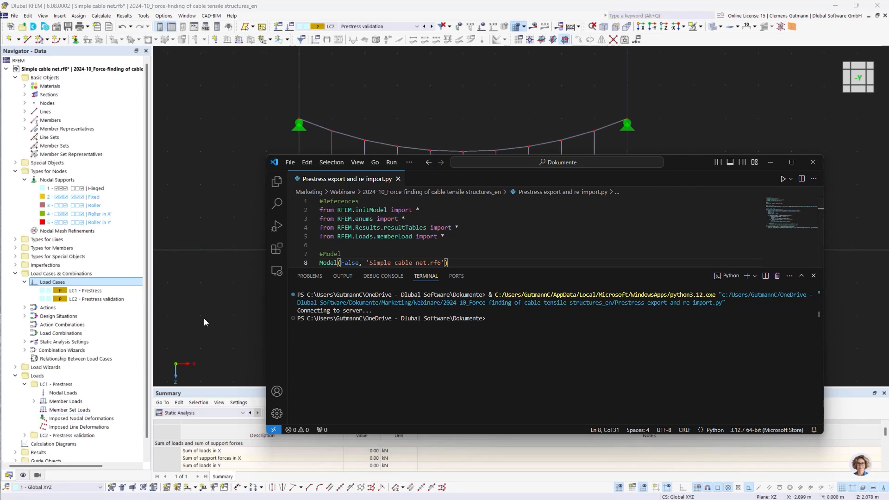
Switch back to RFEM and display the loads that the script created in load case LC2, Prestress validation.
drag(686, 162, 0, 211)
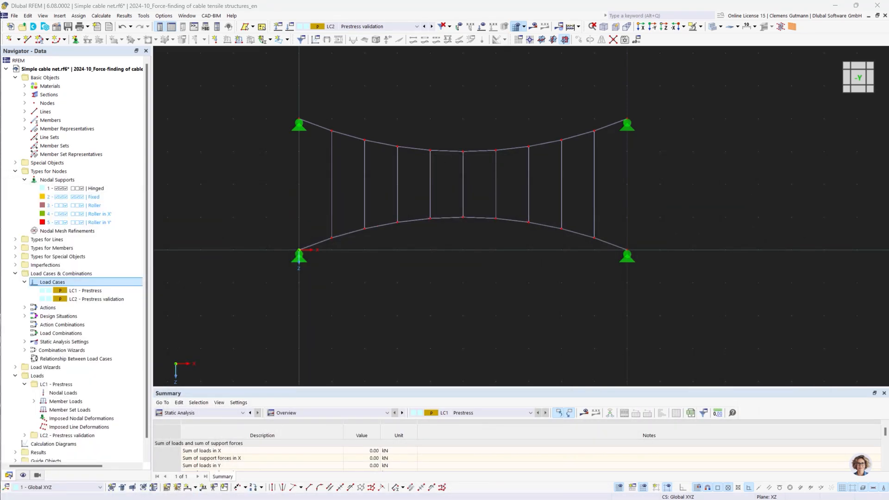
click(114, 291)
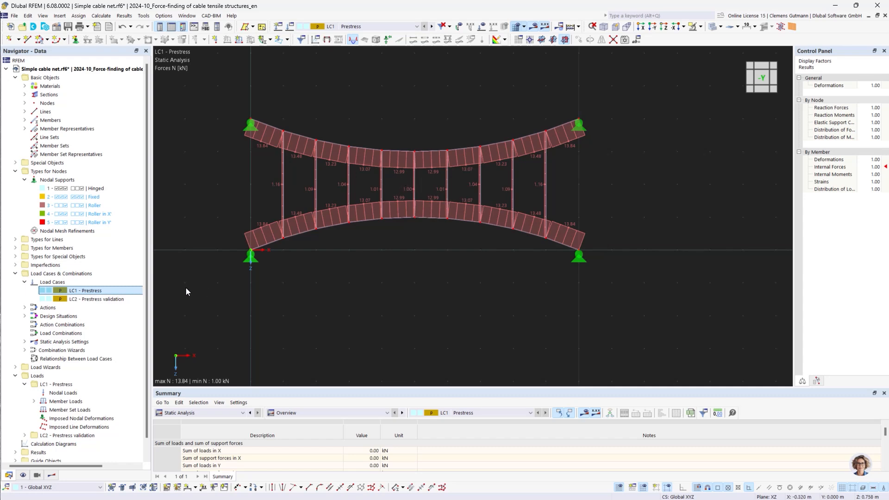
click(431, 26)
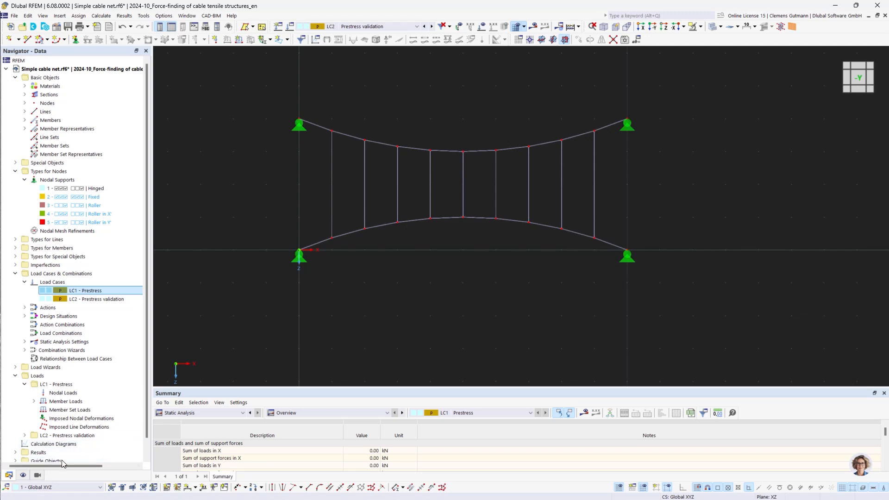
click(484, 27)
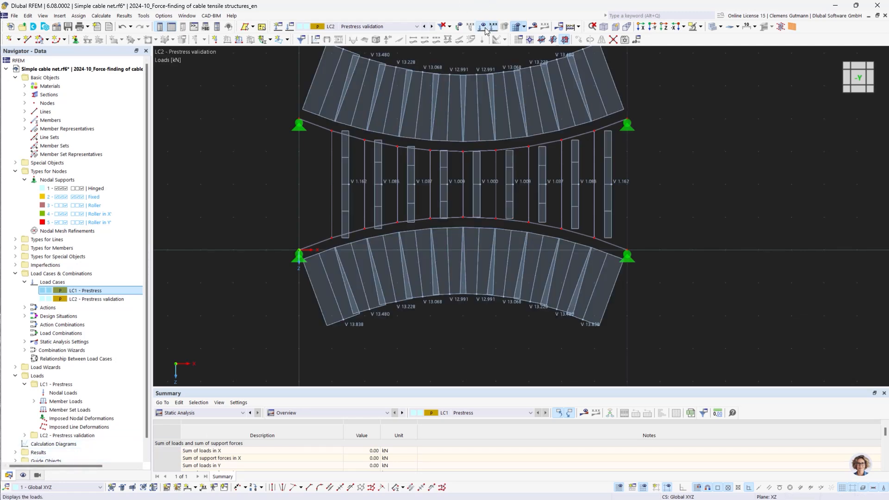
middle_drag(335, 151, 298, 214)
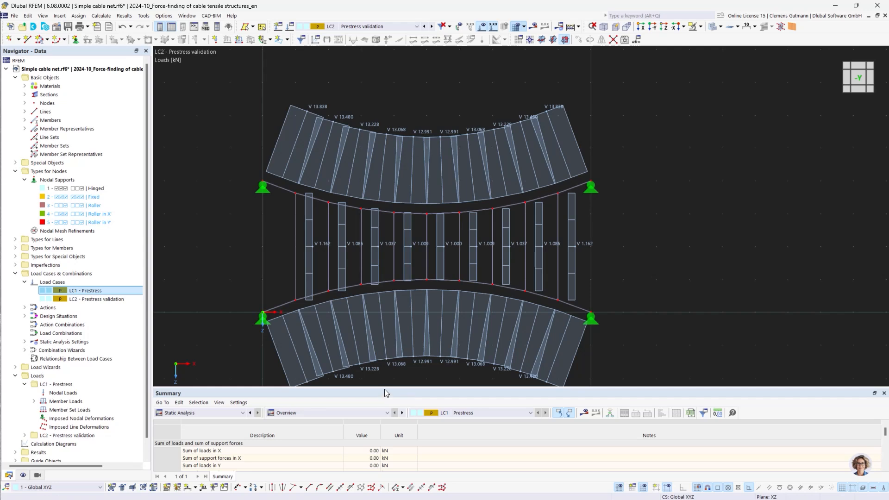
Show the Member Loads table for LC2 and resize it so the load diagrams stay readable above it.
drag(385, 389, 259, 250)
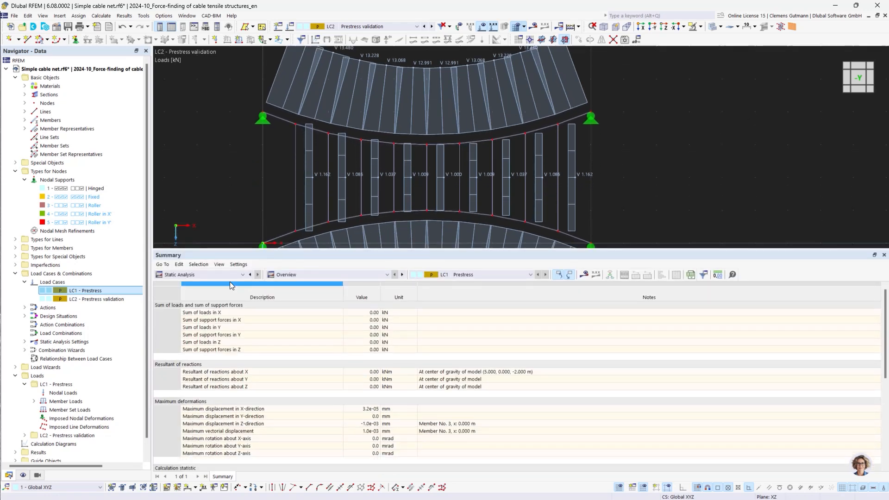
click(222, 274)
click(192, 317)
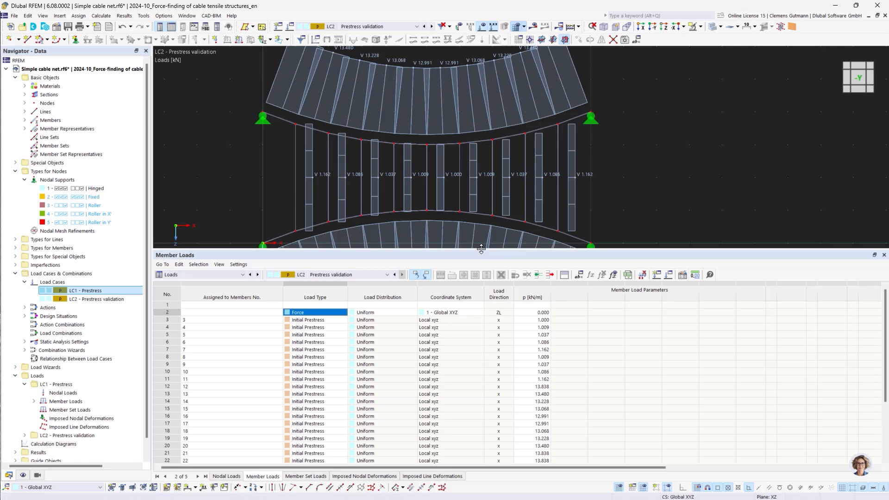
drag(481, 249, 482, 333)
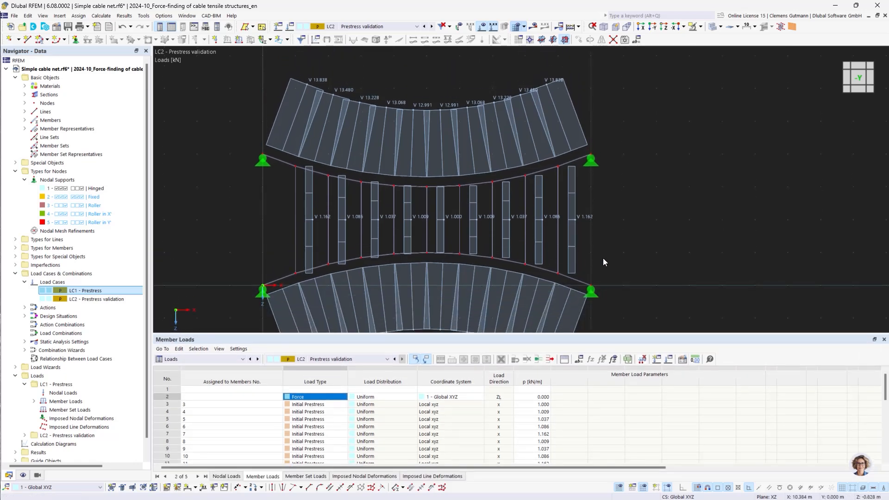
middle_drag(603, 257, 602, 240)
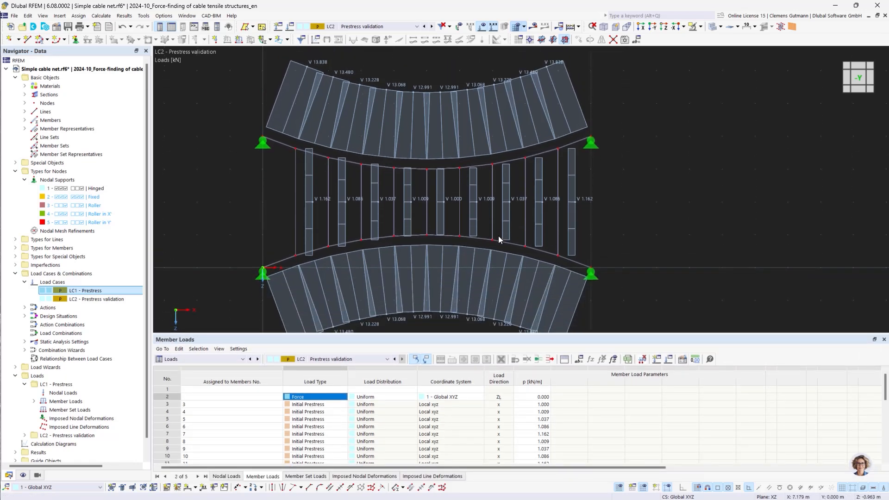
Calculate load case LC2 and display its member axial forces N, followed by the global displacements |u|.
click(532, 31)
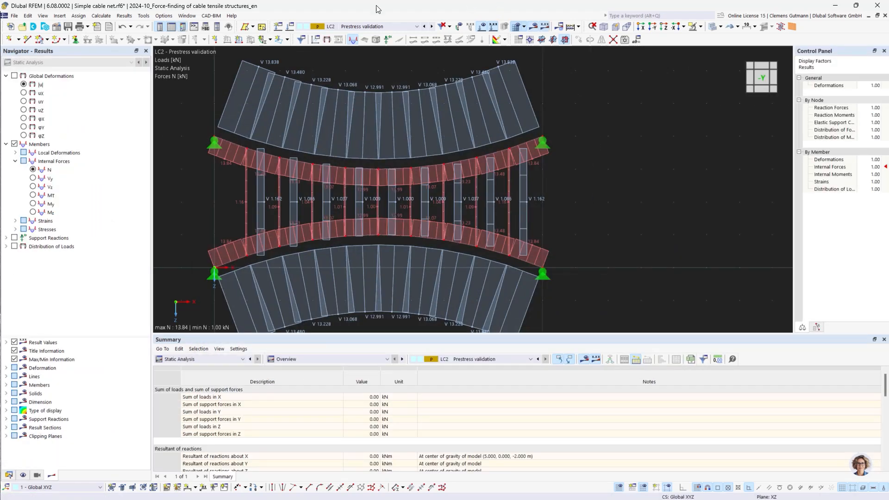
scroll(215, 102, up, 2)
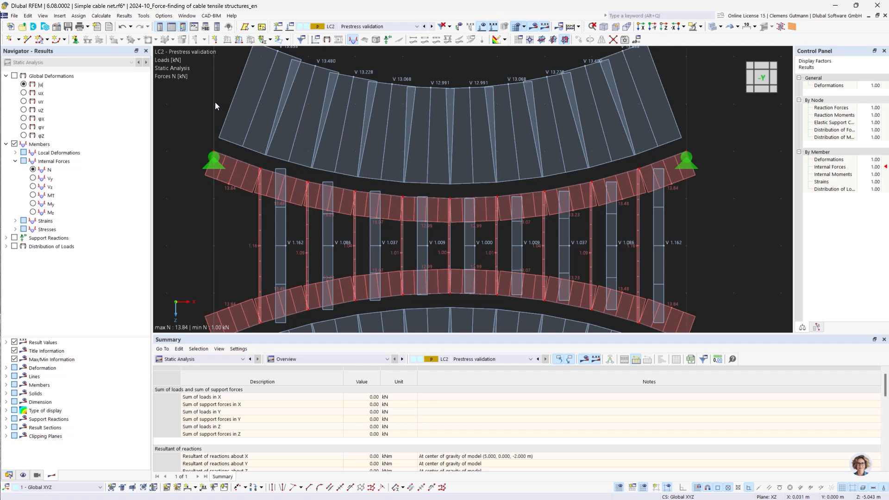
middle_drag(220, 117, 225, 161)
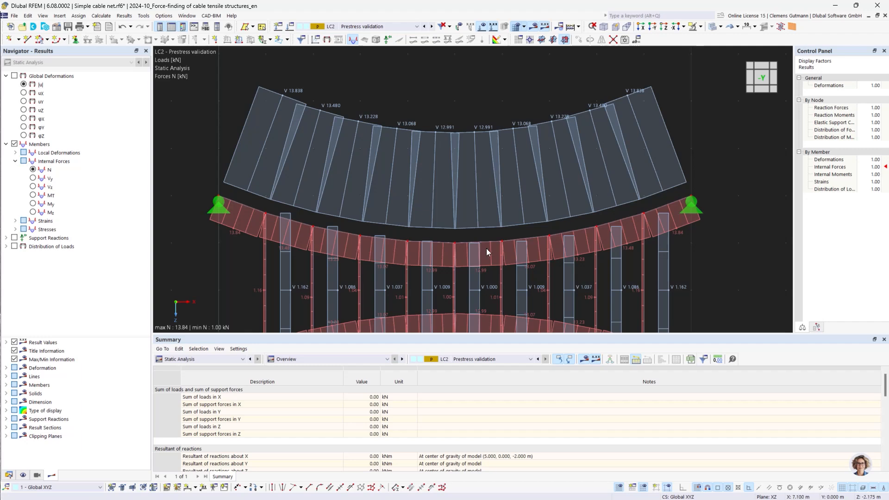
click(23, 84)
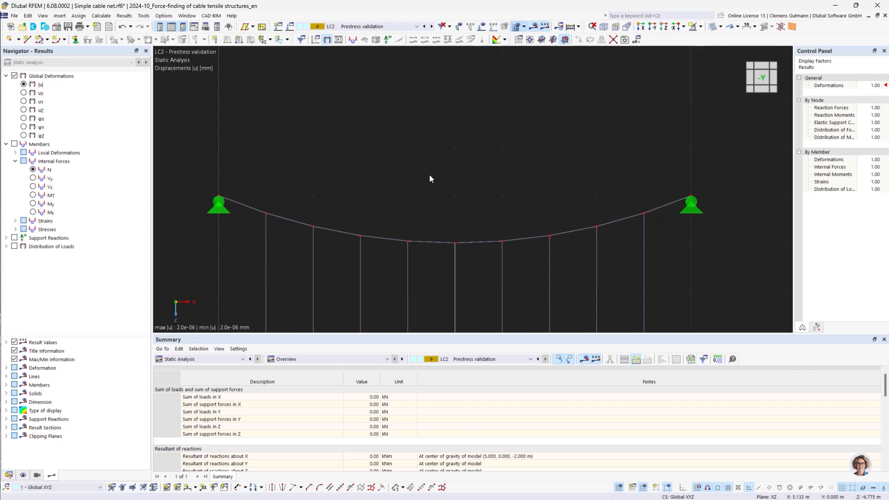
middle_drag(455, 293, 455, 163)
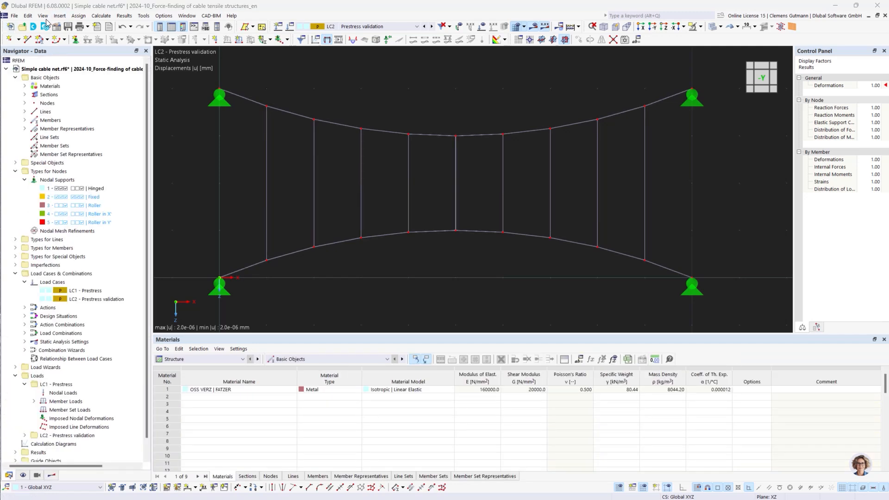
Start a new 3D model named "Climbing frame" with only members activated as main objects.
click(12, 28)
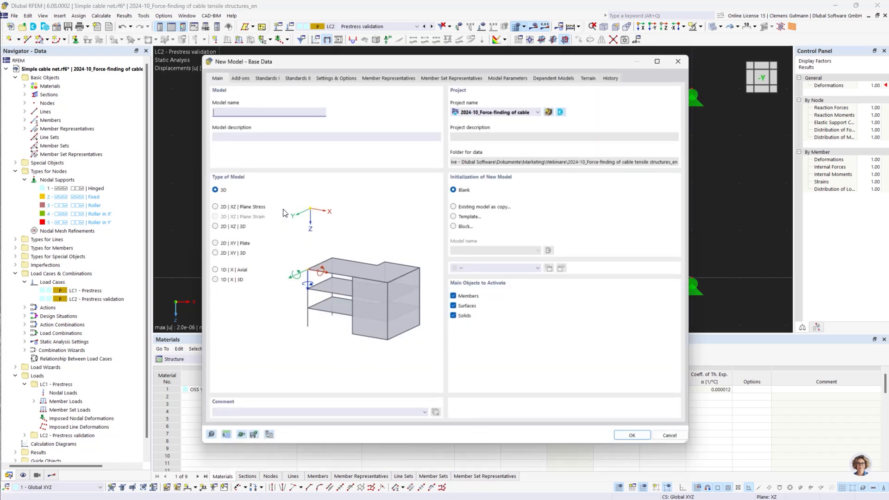
text(Cl)
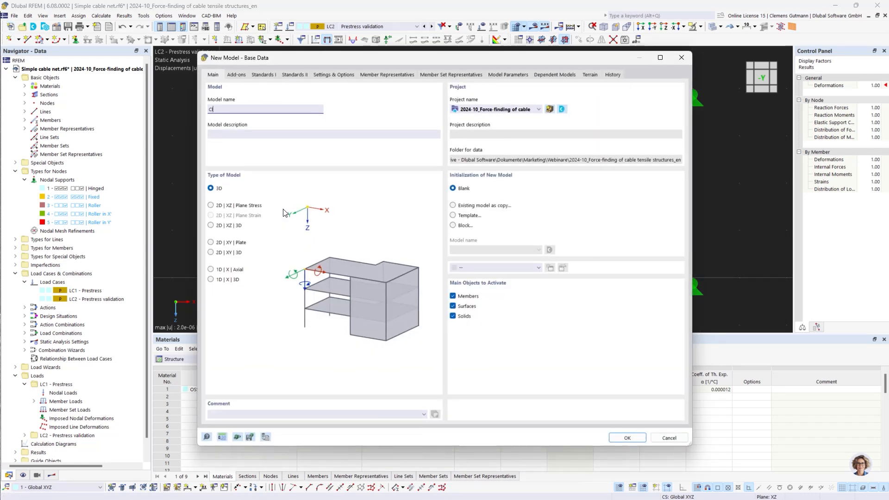
text(imbing frame)
key(Tab)
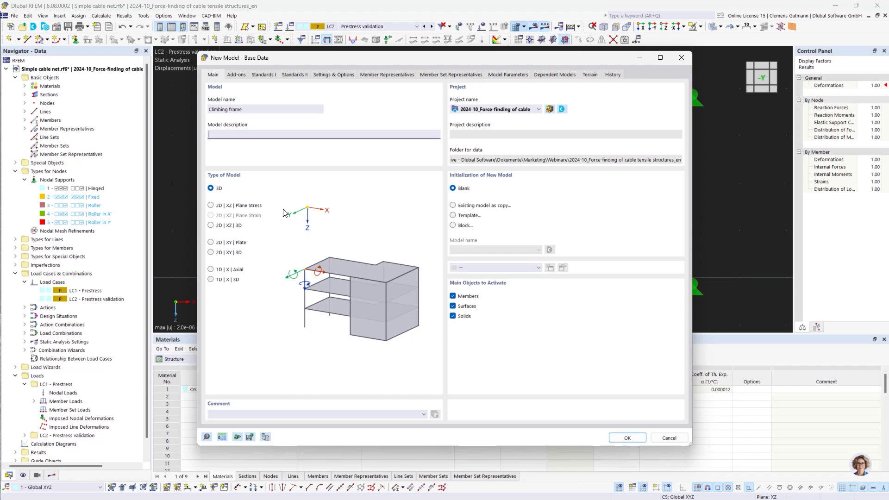
click(453, 306)
Activate the Form-Finding add-on, orient the global Z-axis upward and create the new model.
click(237, 72)
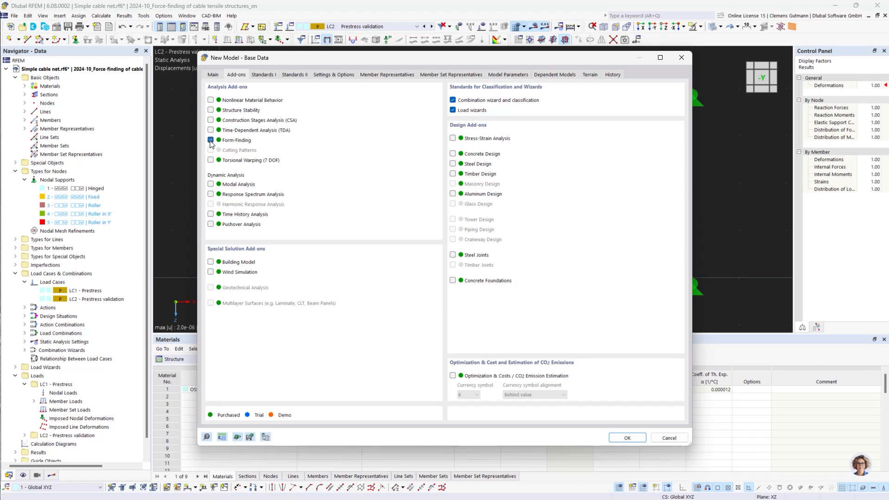
click(323, 76)
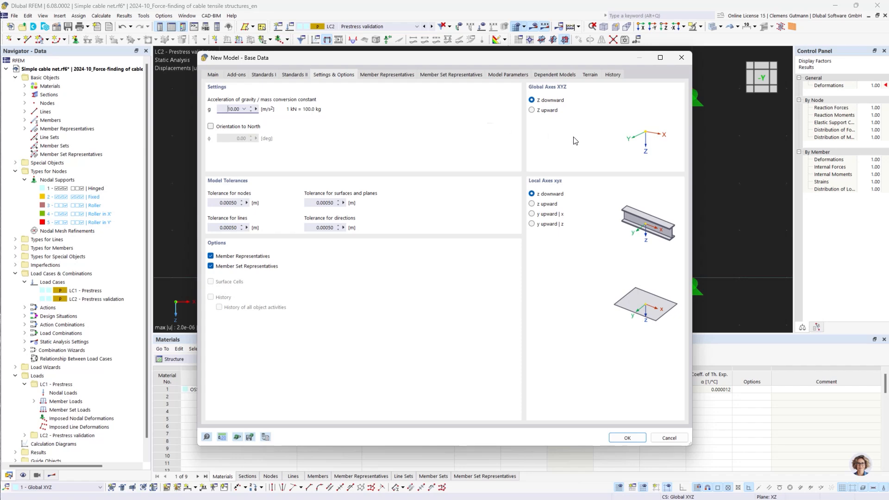
click(532, 111)
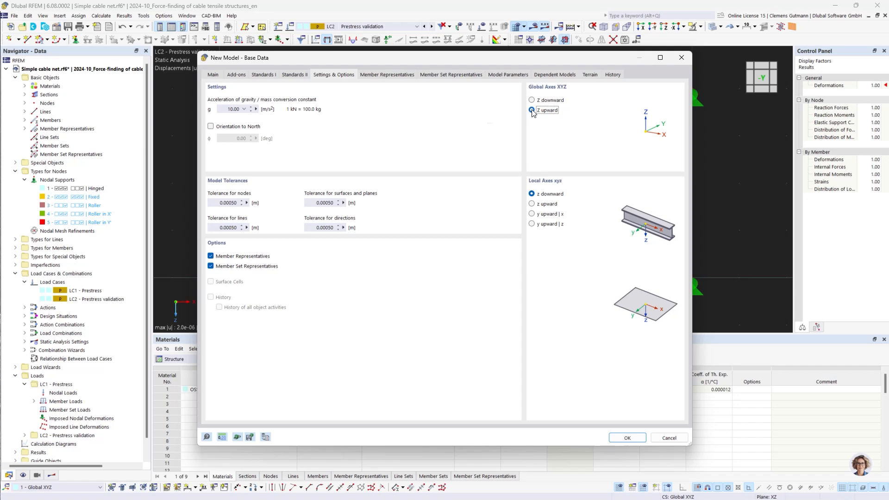
click(643, 438)
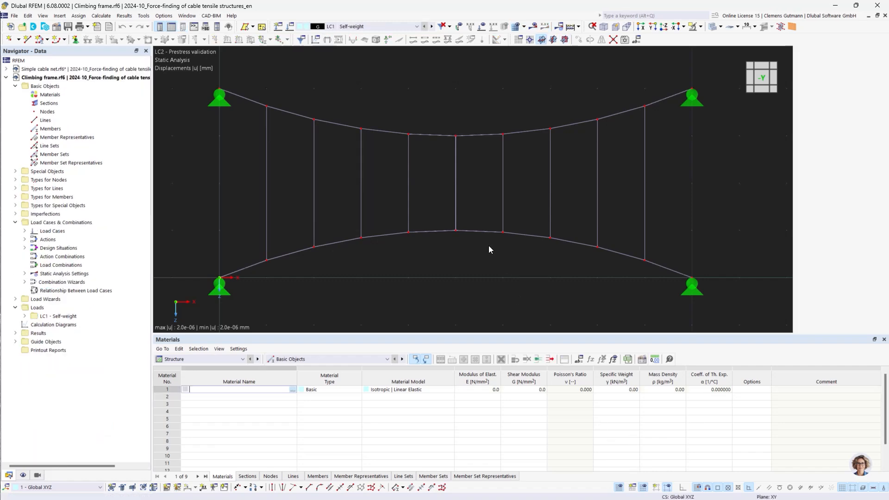
Choose Geometry.dxf for a DXF import and have it imported into the active model.
click(14, 15)
mouse_move(141, 271)
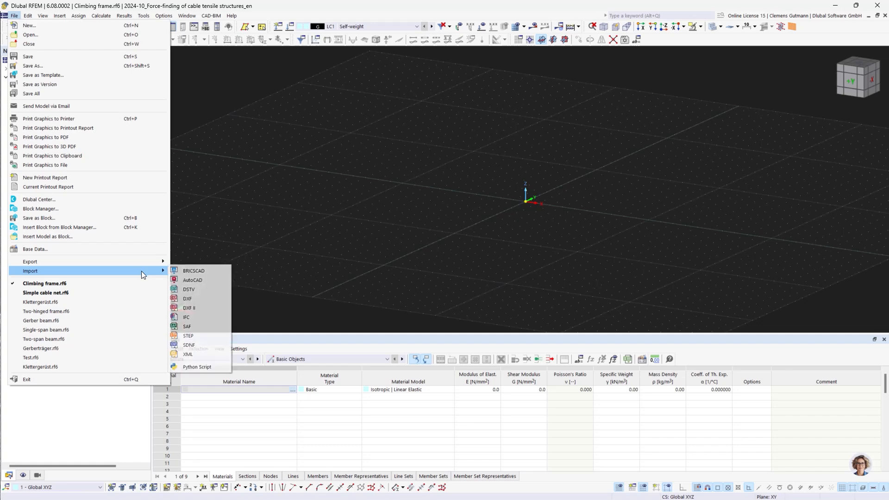
click(196, 298)
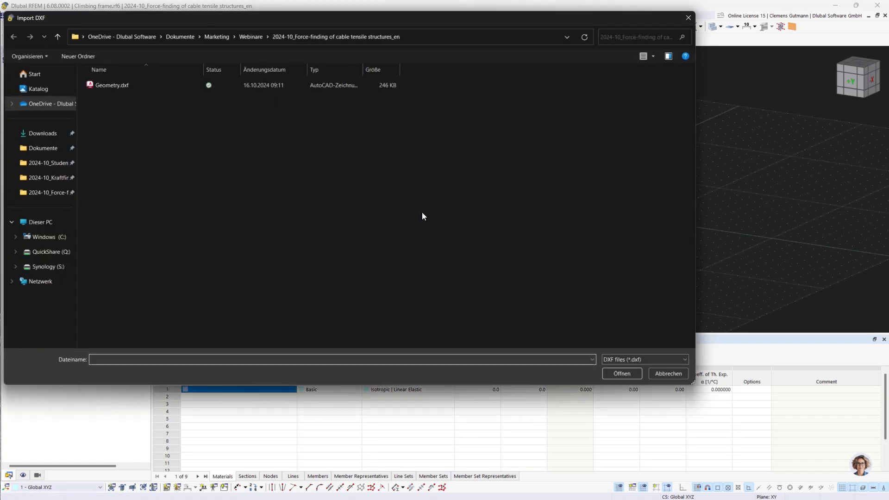
click(143, 88)
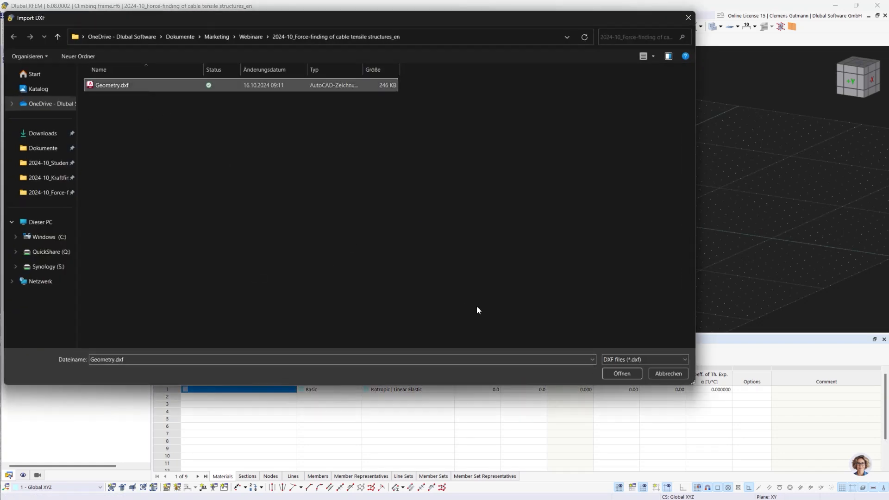
click(636, 374)
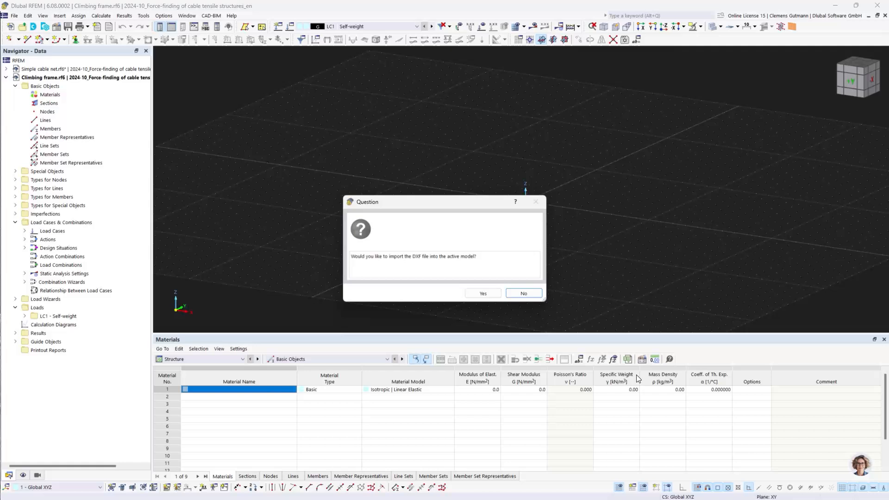
click(484, 295)
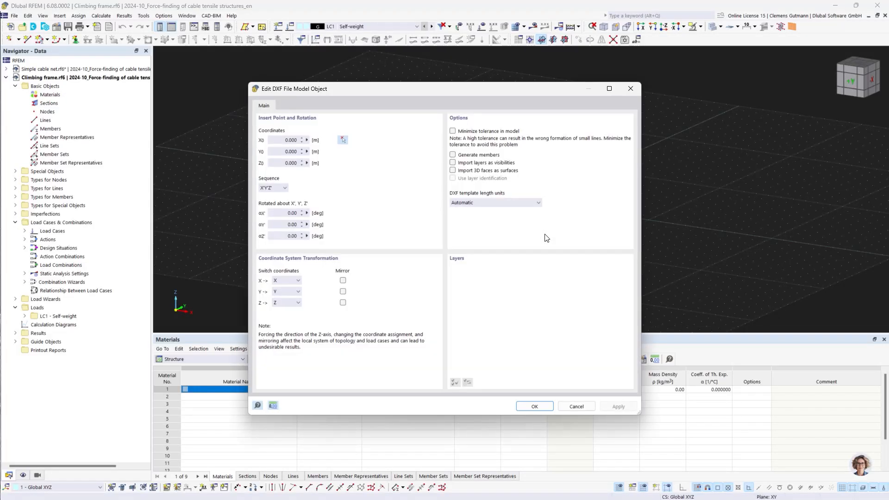
Import the DXF geometry with the default settings and conversion tables, and review the notices in the import log.
click(535, 407)
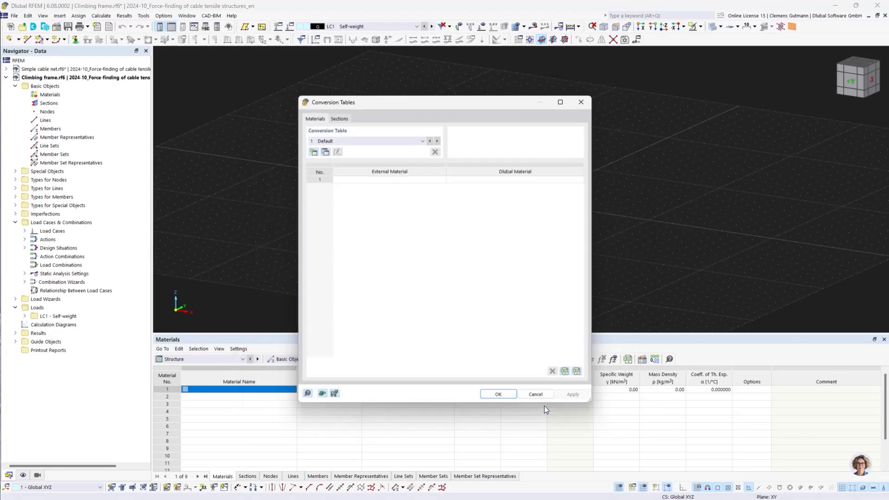
click(478, 397)
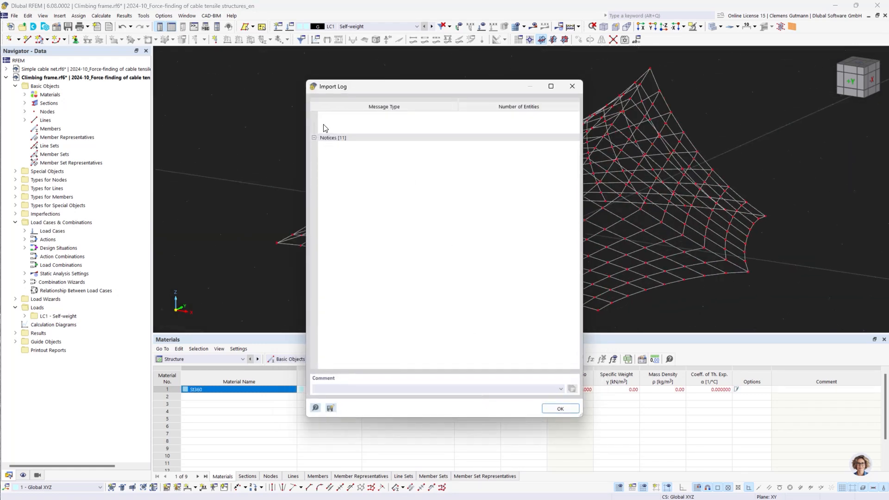
click(315, 138)
click(314, 138)
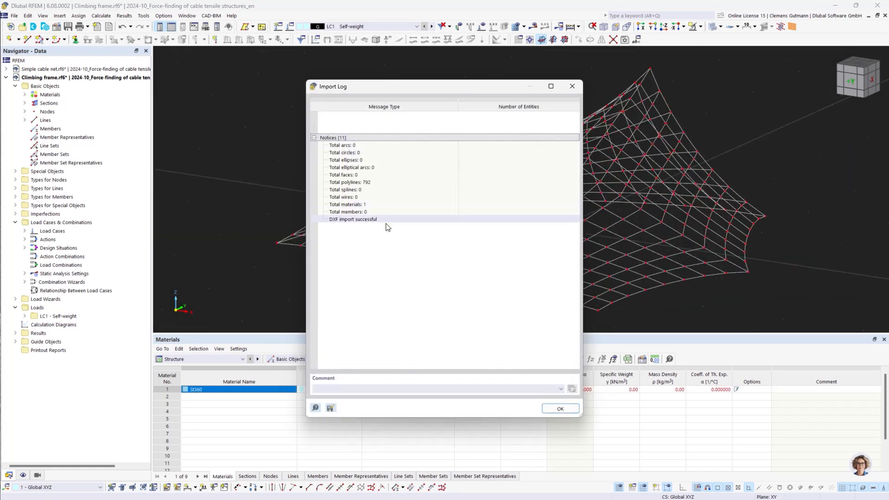
click(559, 409)
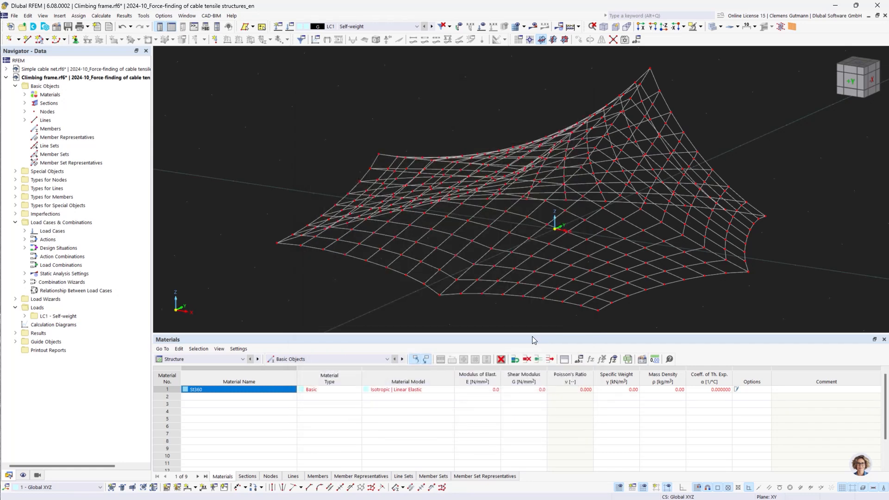
Check the imported net geometry for identical nodes with the default tolerance and close the check without changes.
scroll(451, 260, down, 2)
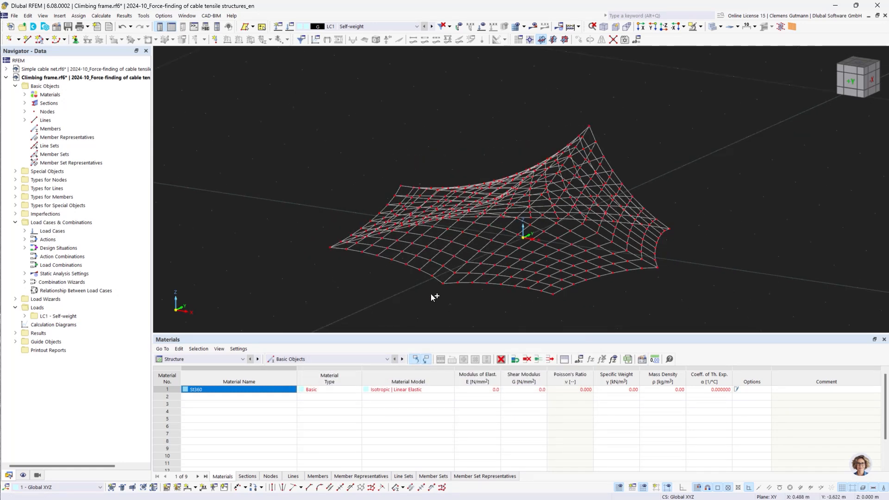
ctrl+middle_drag(432, 296, 572, 302)
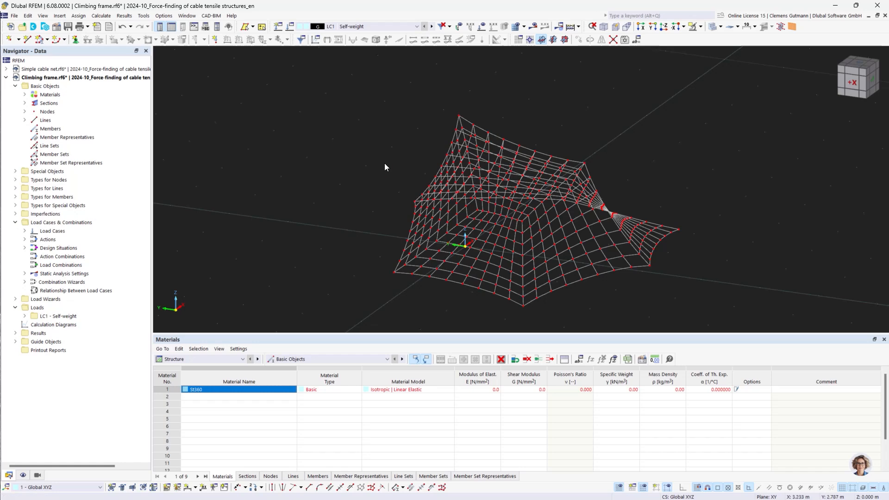
middle_drag(384, 163, 302, 115)
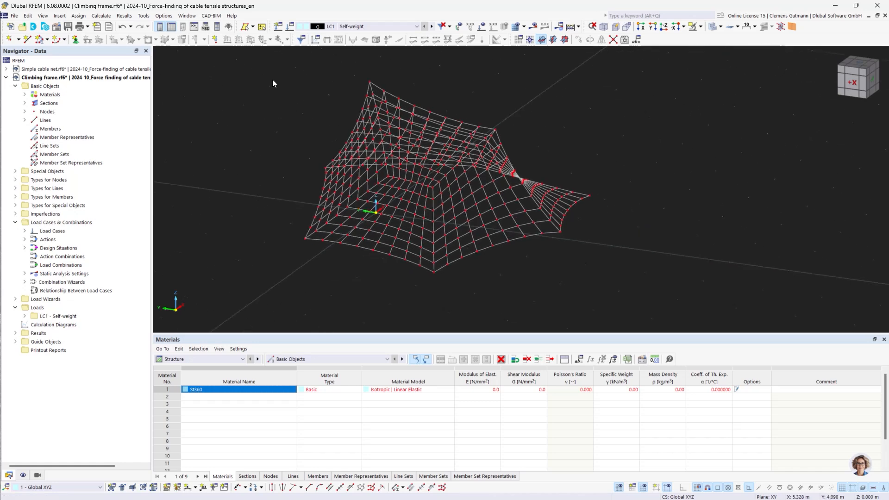
click(187, 17)
mouse_move(145, 16)
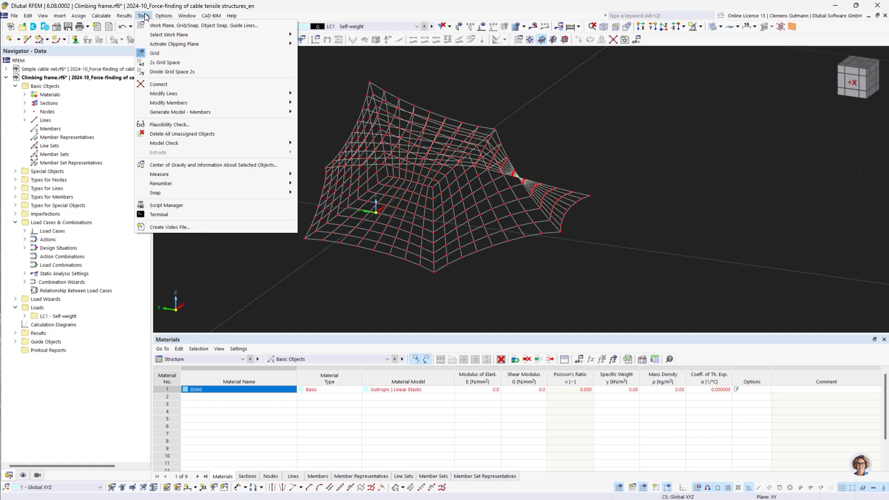
mouse_move(246, 147)
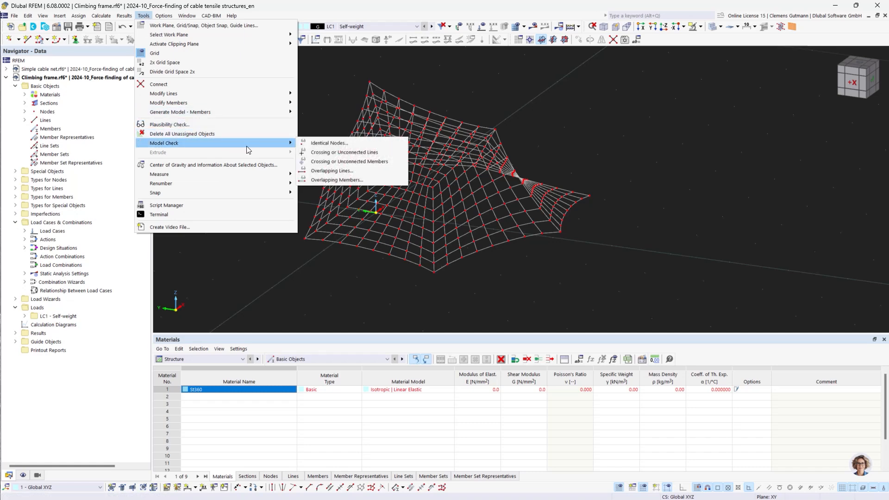
click(343, 143)
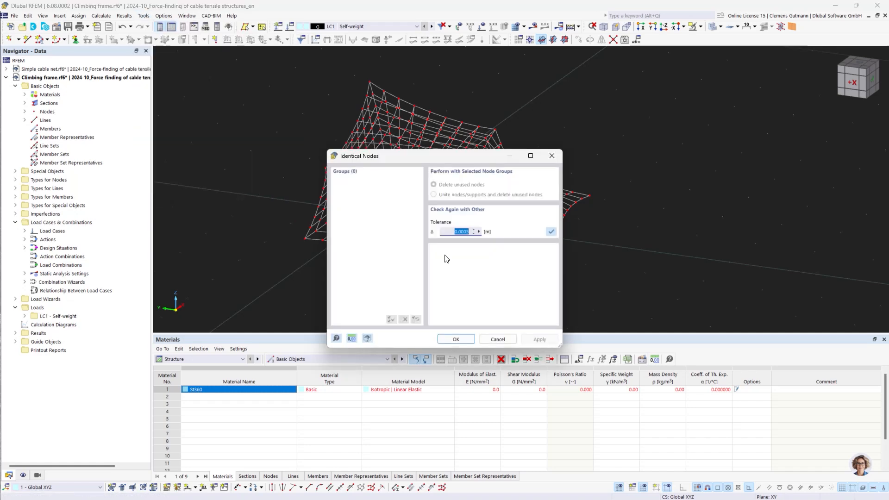
click(496, 339)
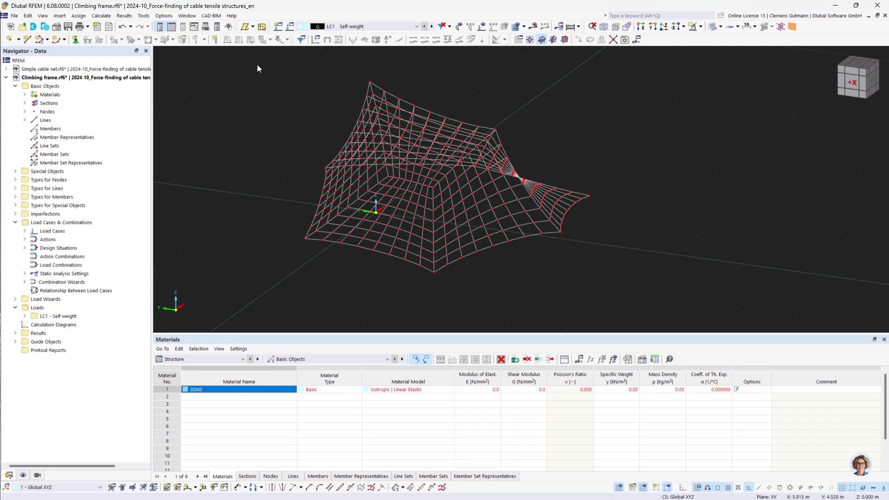
Run the model check for overlapping lines on the imported net.
click(144, 15)
mouse_move(285, 145)
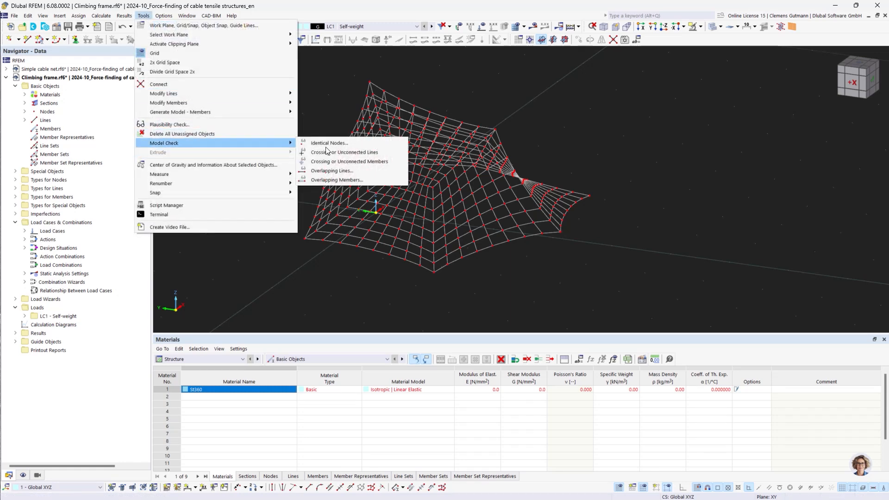
click(361, 170)
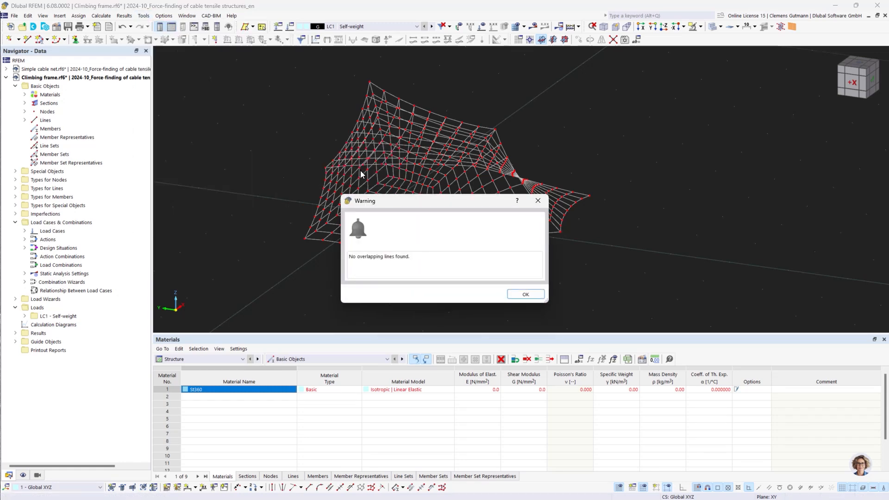
click(520, 296)
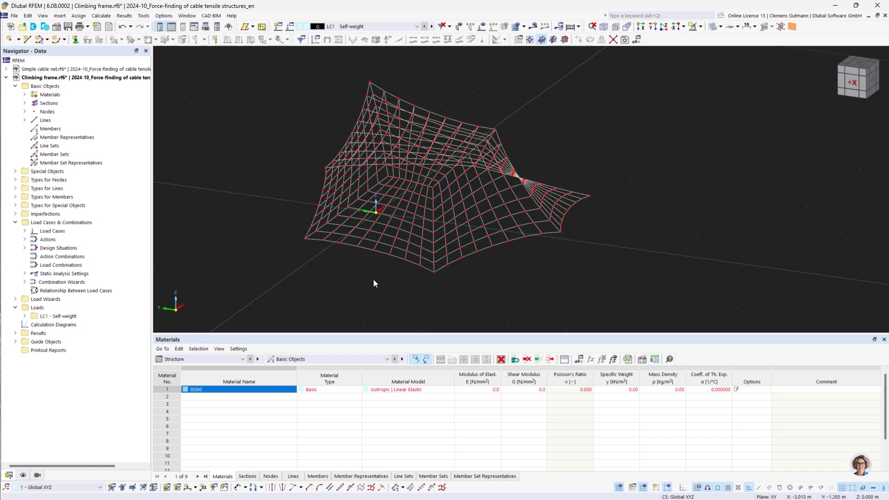
Replace the imported St360 material with the library material OSS VERZ | FATZER.
click(25, 95)
right_click(49, 103)
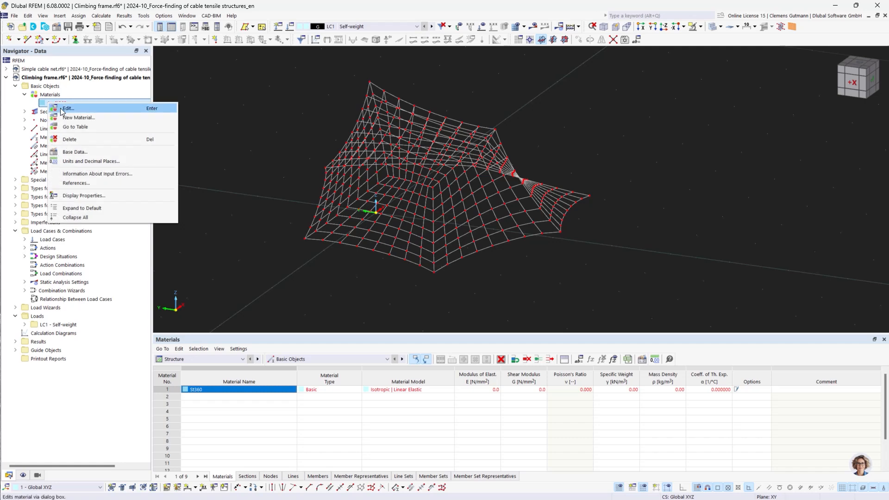
click(61, 109)
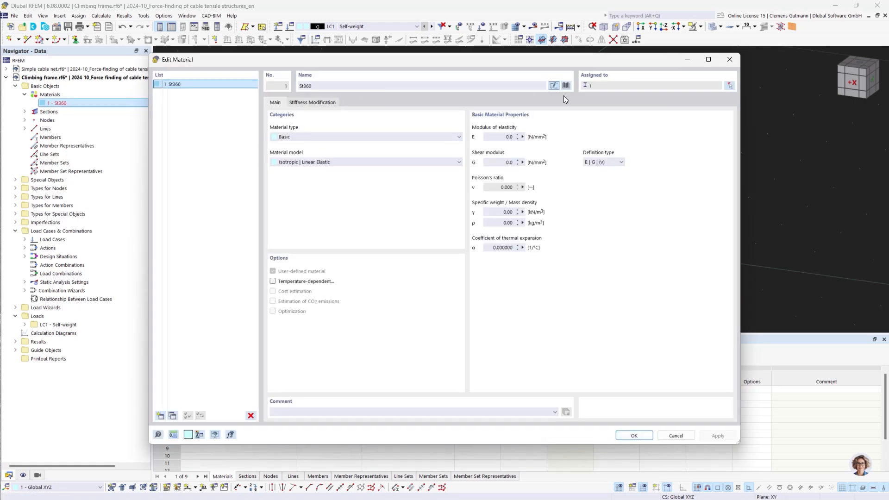
double_click(353, 86)
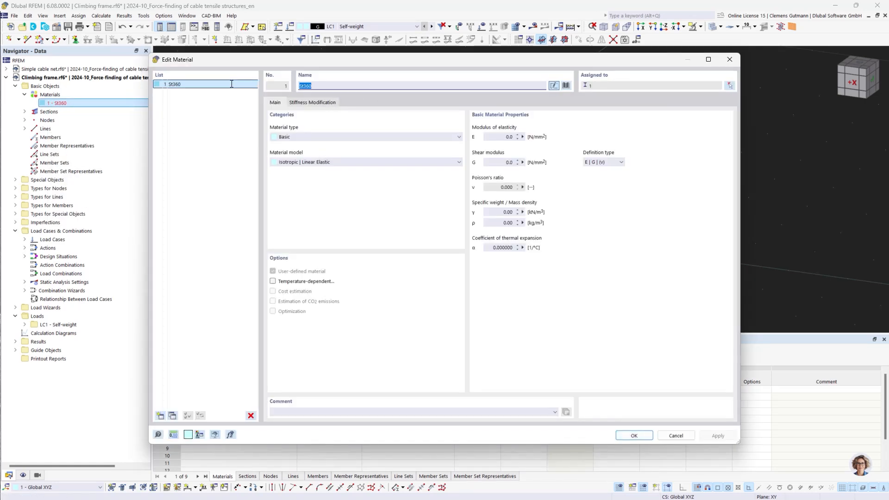
text(Fatz)
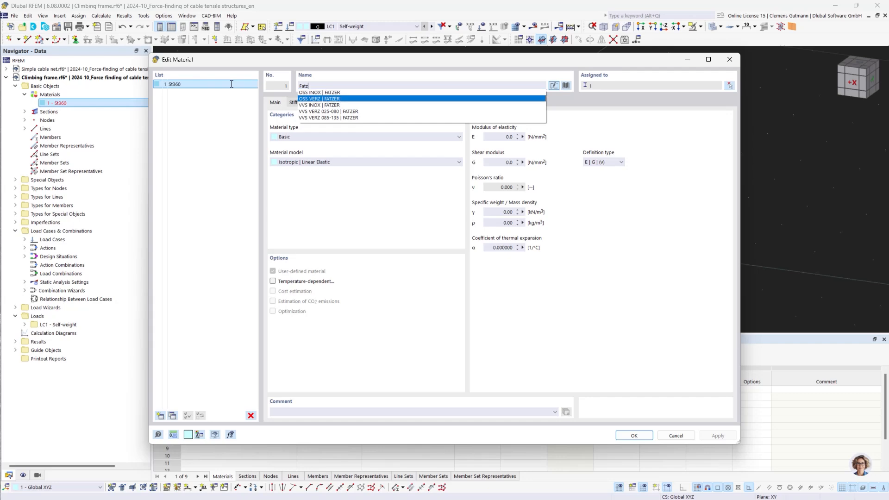
click(309, 99)
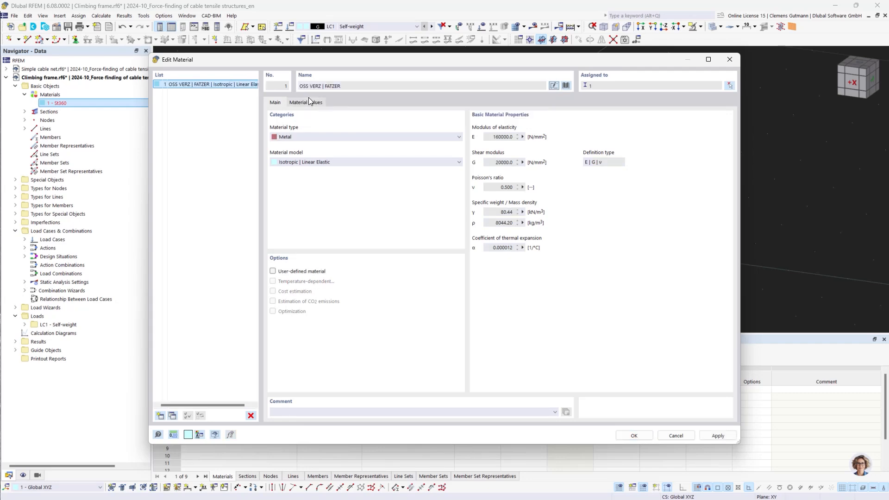
click(633, 435)
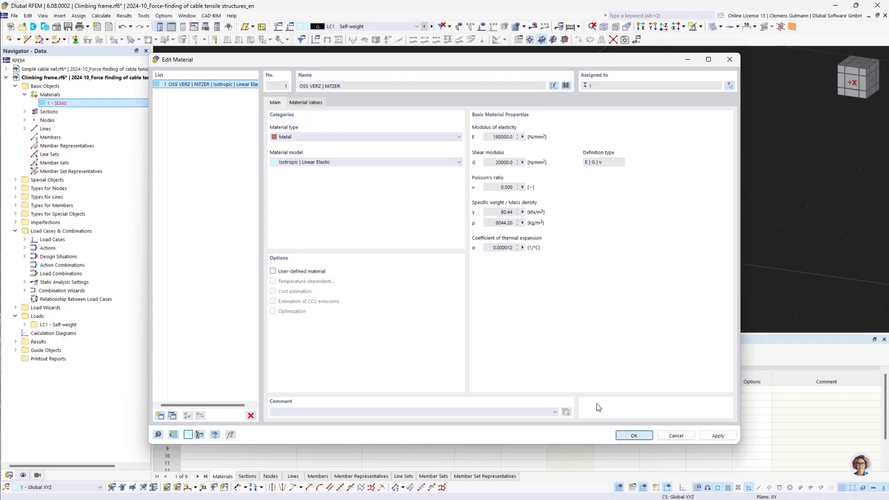
Redefine the imported Net section as a solid round bar from the library with a diameter of 10 mm.
click(24, 112)
right_click(54, 119)
click(66, 123)
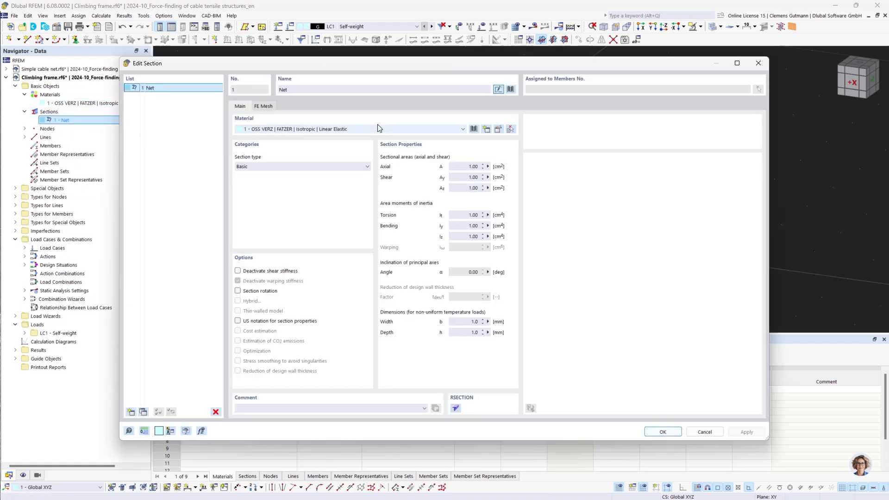
click(512, 90)
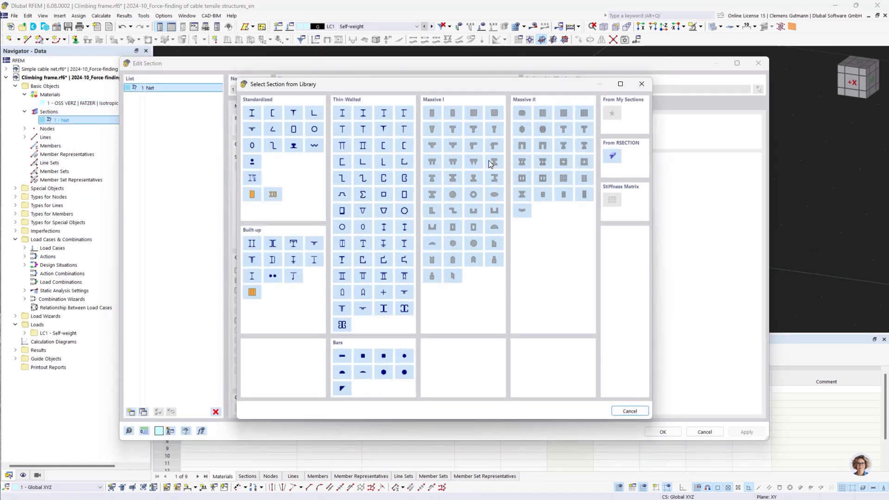
click(406, 355)
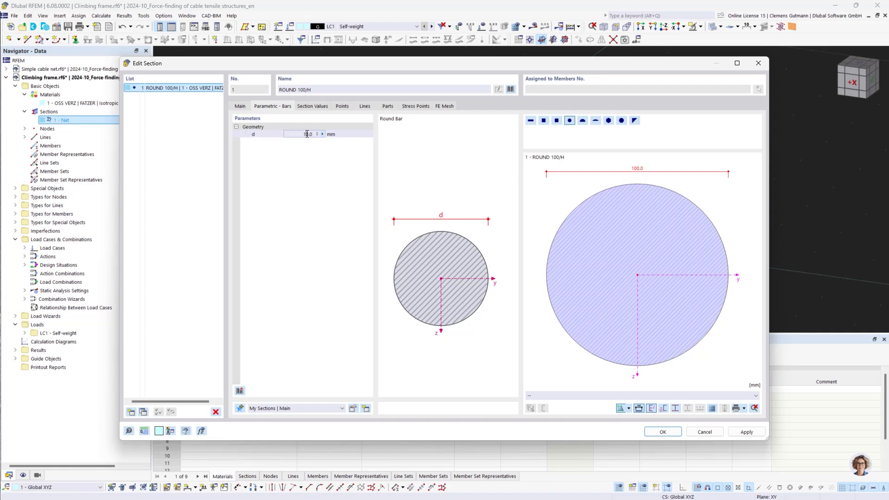
double_click(307, 134)
text(10)
click(647, 432)
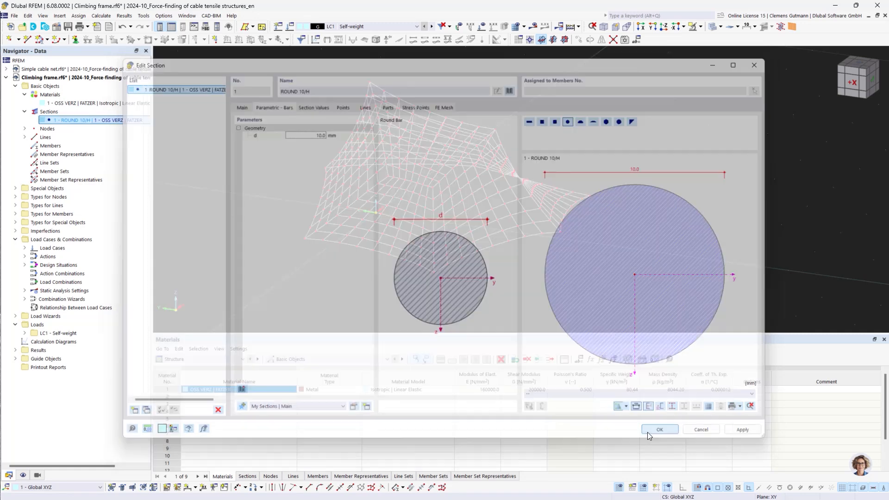
Create new members of type Cable with the round bar section on all lines of the net.
right_click(44, 148)
click(71, 160)
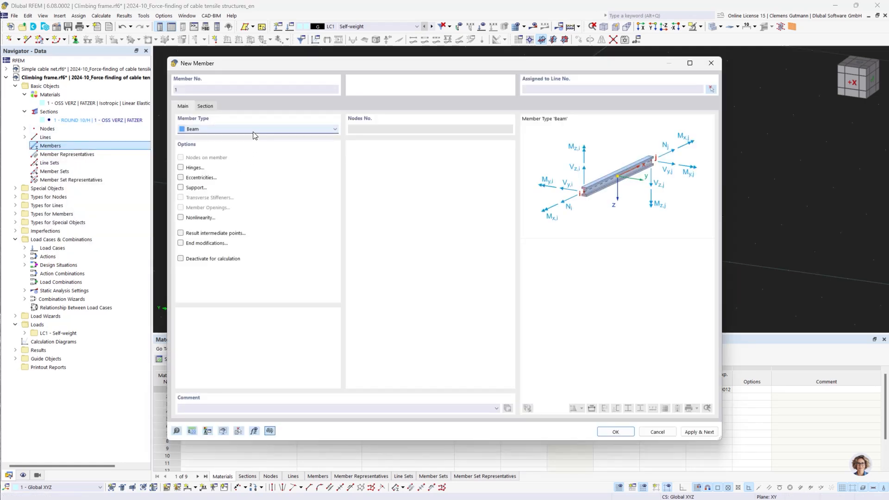
click(252, 130)
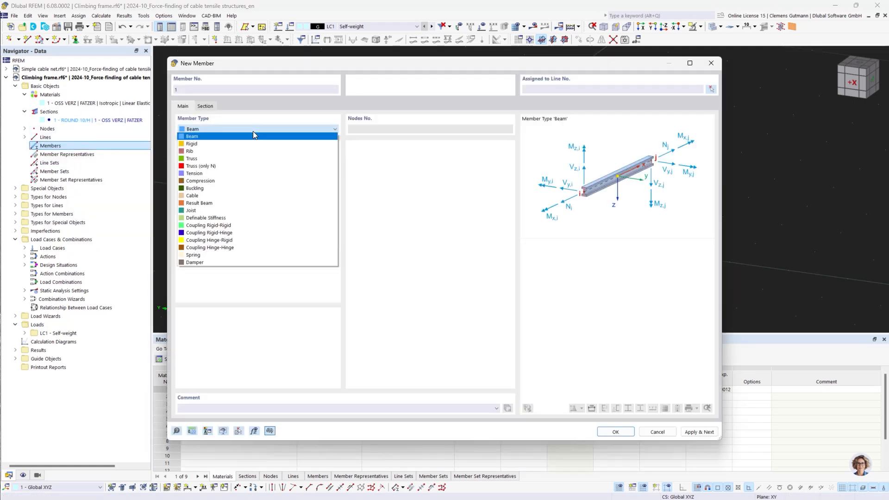
click(214, 195)
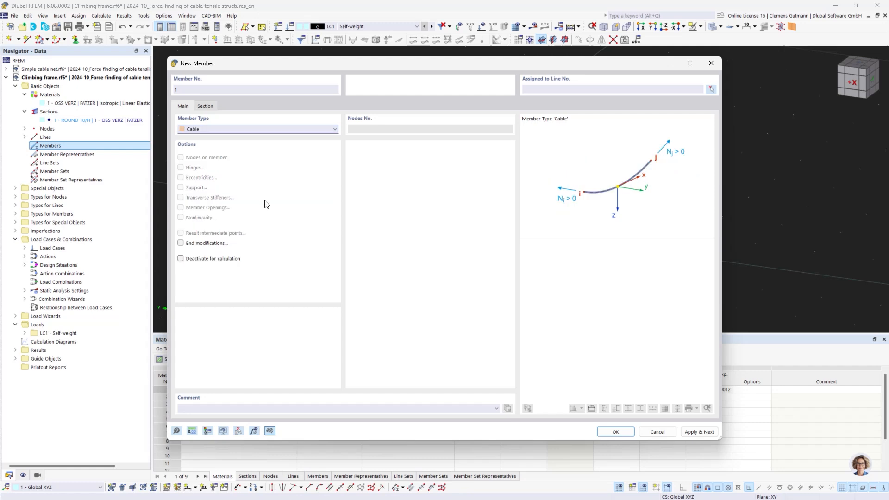
click(711, 89)
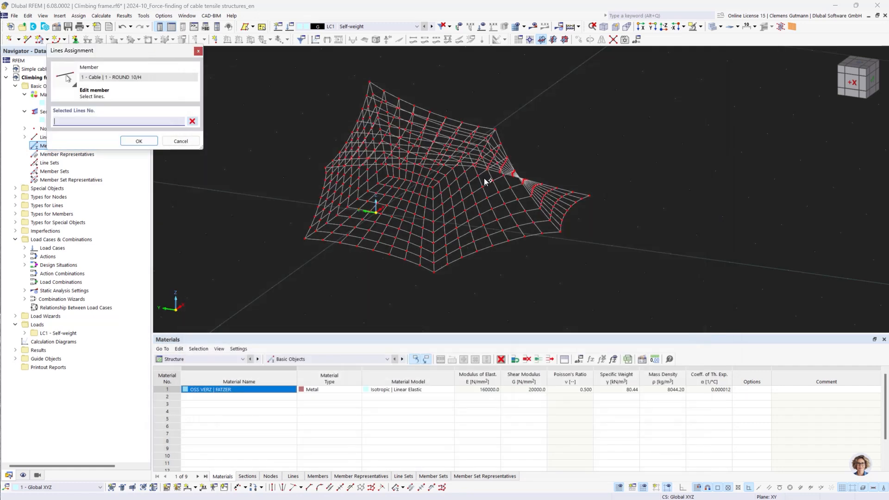
drag(259, 75, 652, 286)
click(139, 141)
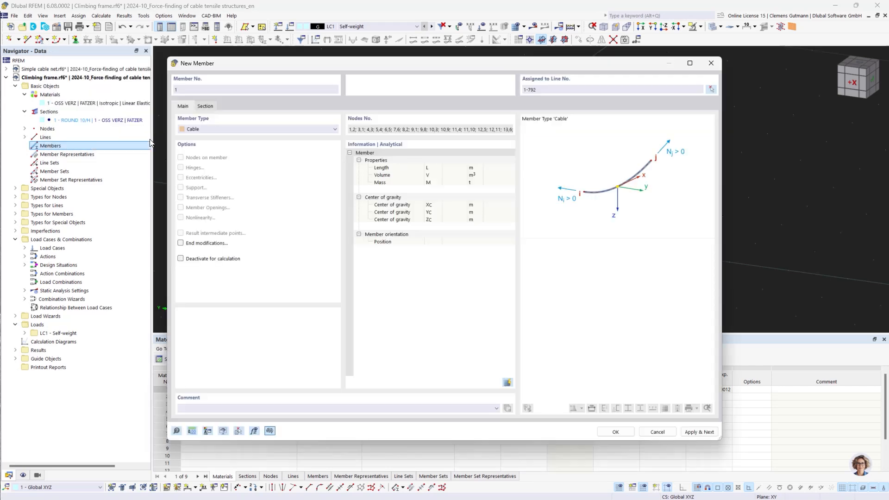
click(615, 432)
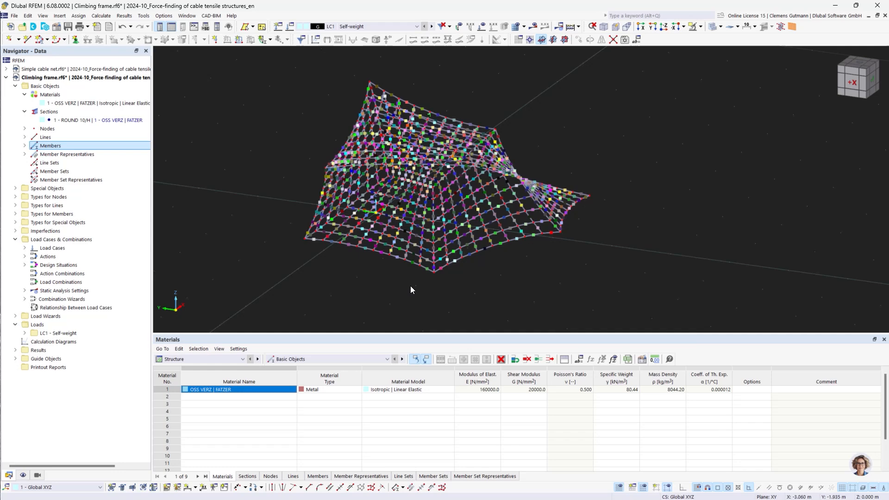
Hide the member representatives in the model display and return to the model data tree.
scroll(401, 158, up, 2)
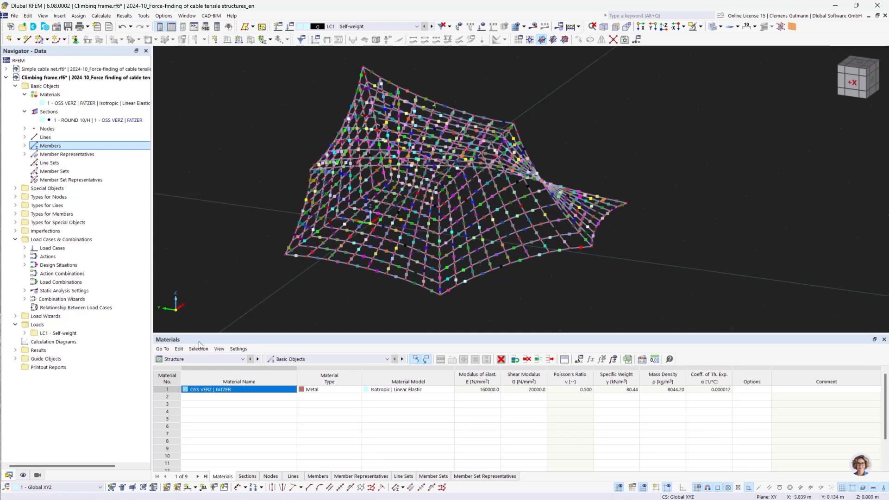
click(23, 475)
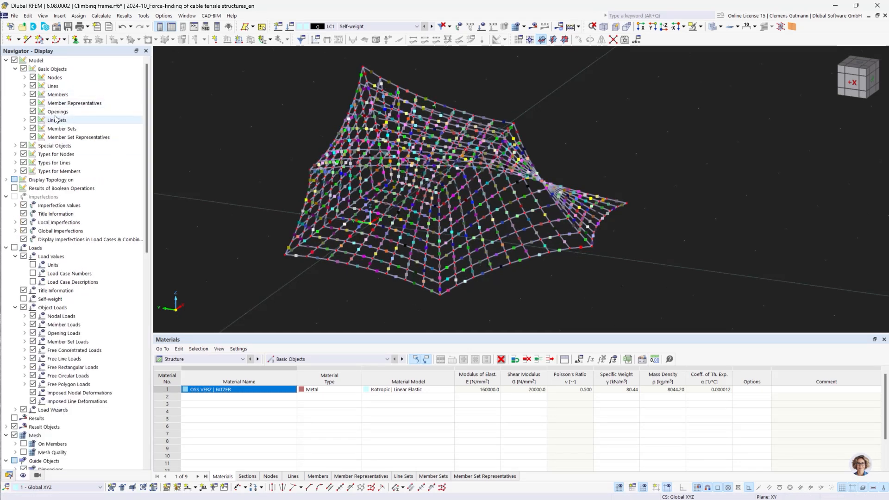
click(33, 103)
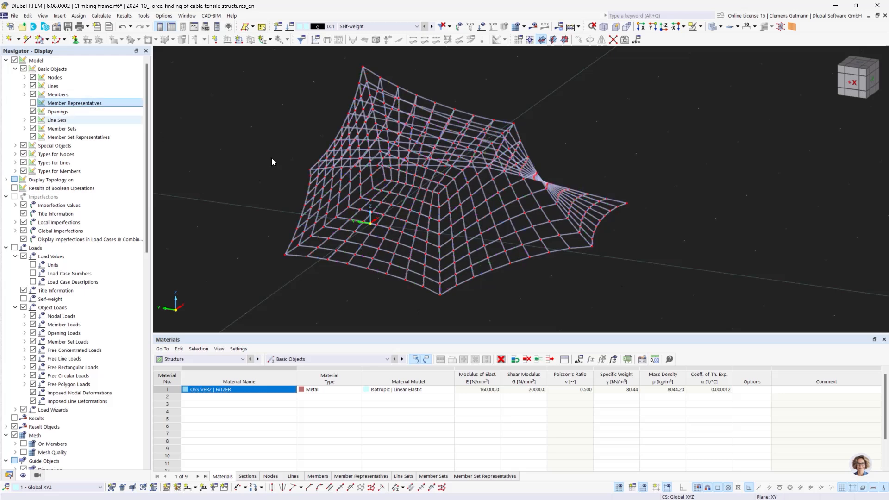
click(9, 476)
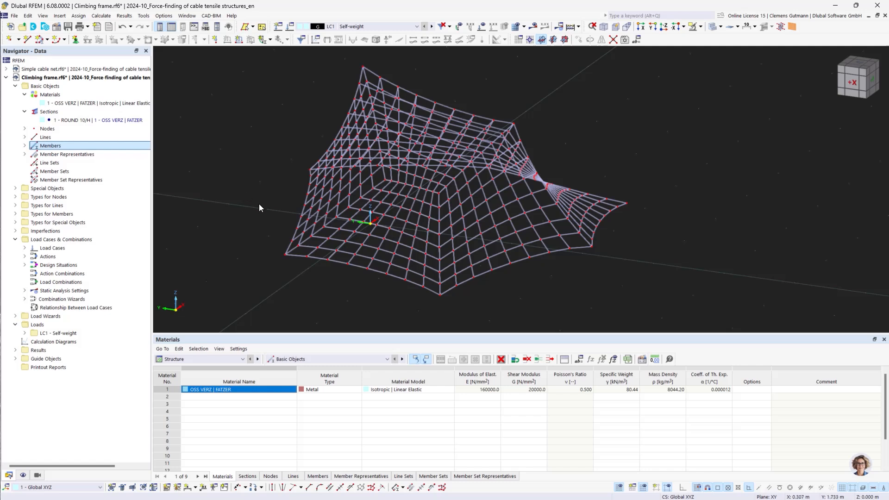
Edit the Hinged nodal support and pick the net's corner nodes 121, 193, 336, 408 and 409 for assignment.
click(15, 197)
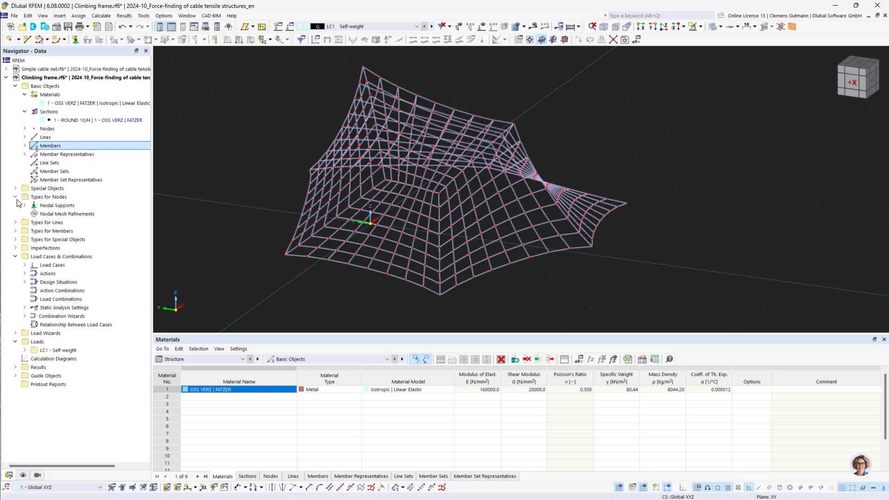
click(24, 205)
right_click(69, 213)
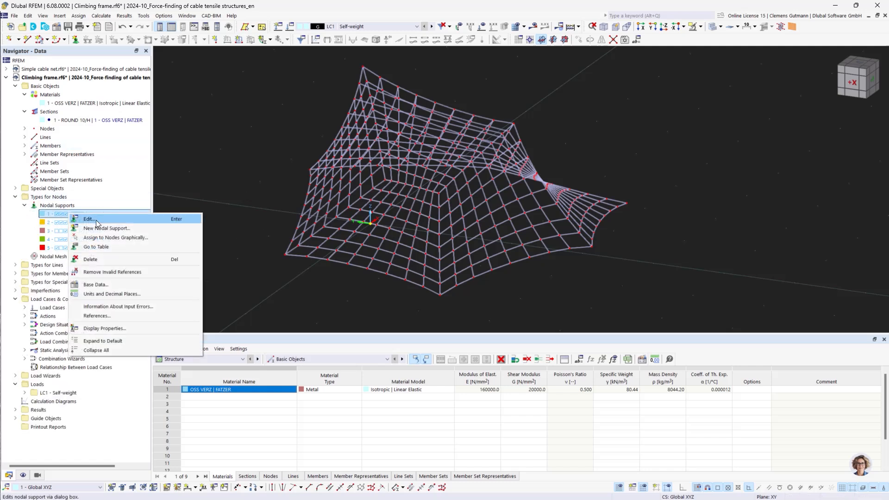
click(99, 220)
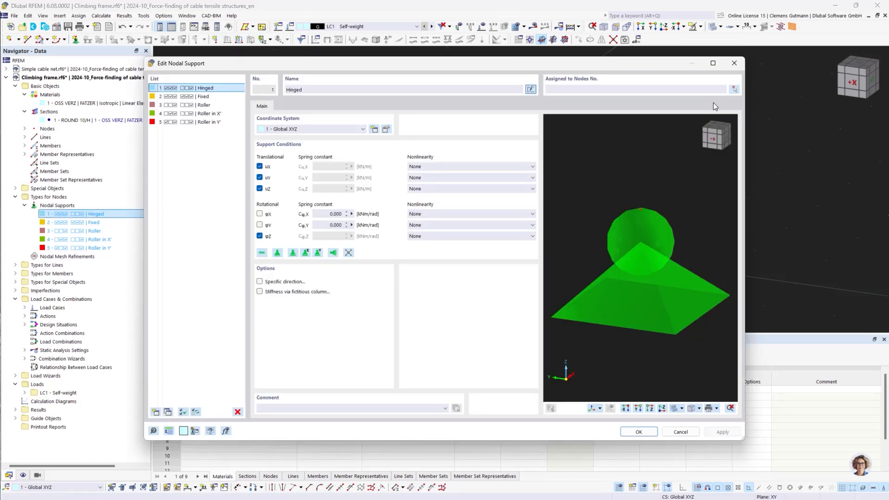
click(733, 90)
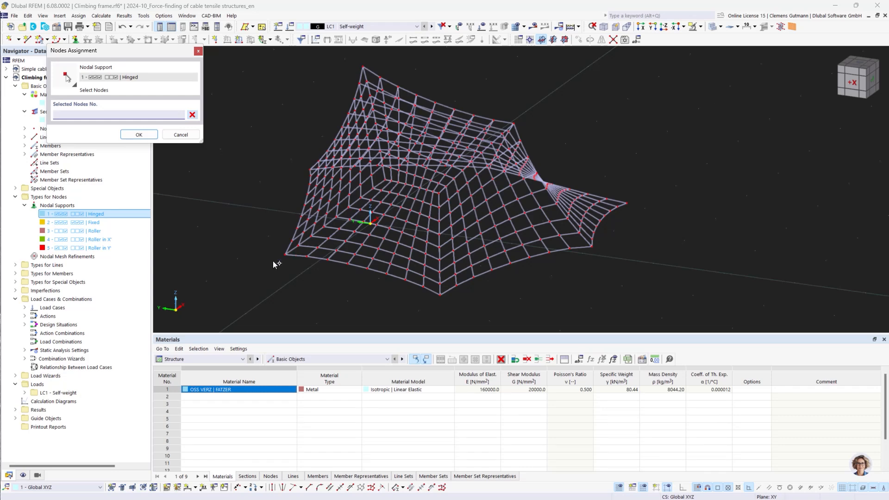
click(285, 254)
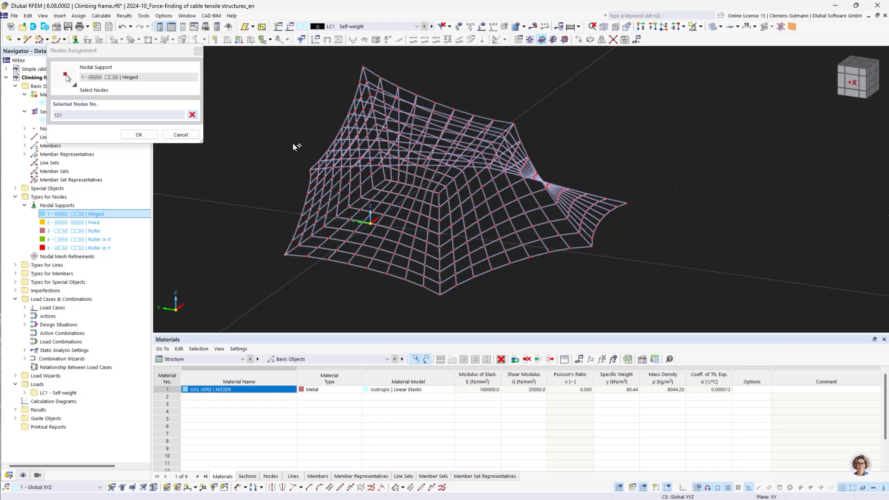
click(310, 170)
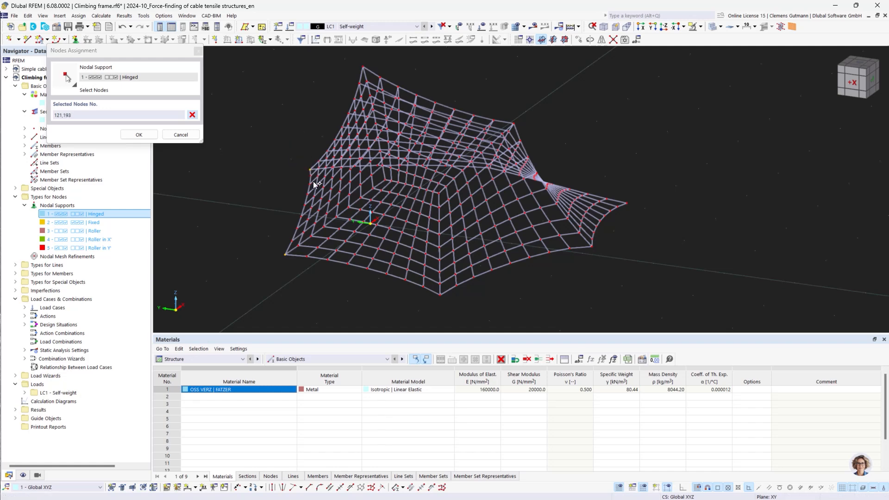
click(440, 295)
ctrl+middle_drag(667, 265, 536, 314)
click(523, 312)
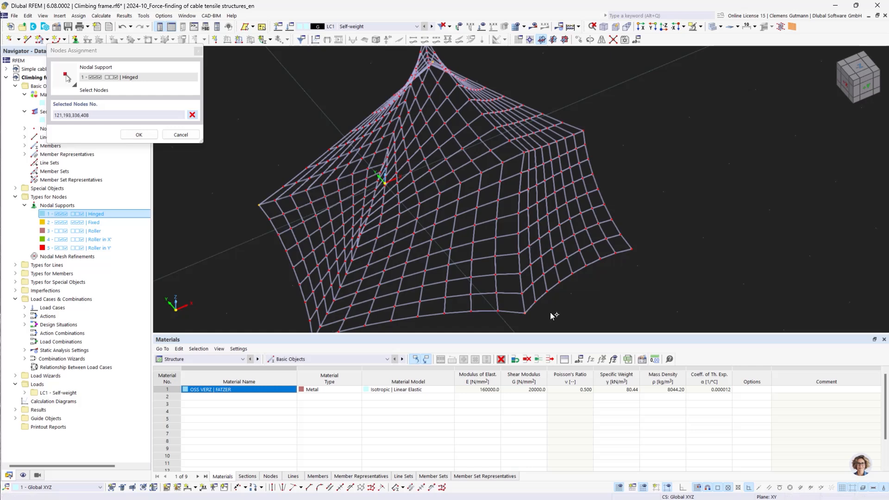
click(633, 251)
ctrl+middle_drag(577, 295, 550, 199)
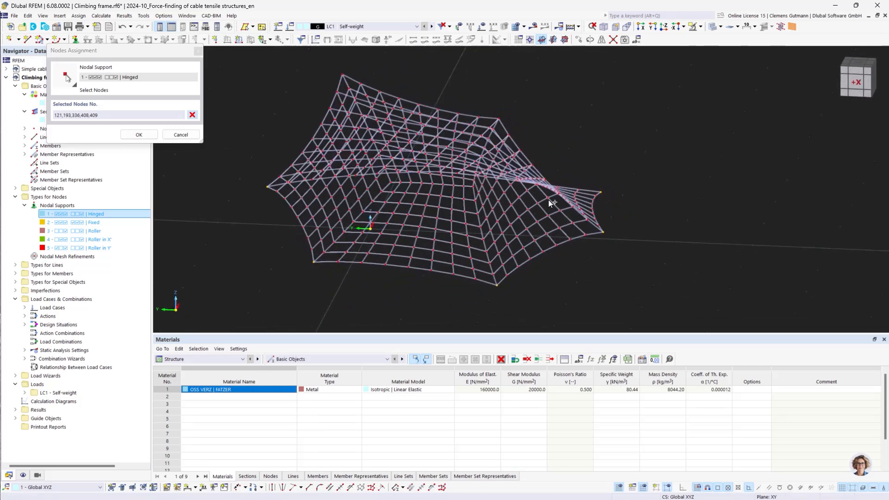
Add the remaining net corner nodes 57, 129, 258, 265 and 344 to the Hinged support and apply the assignment.
click(498, 119)
click(343, 75)
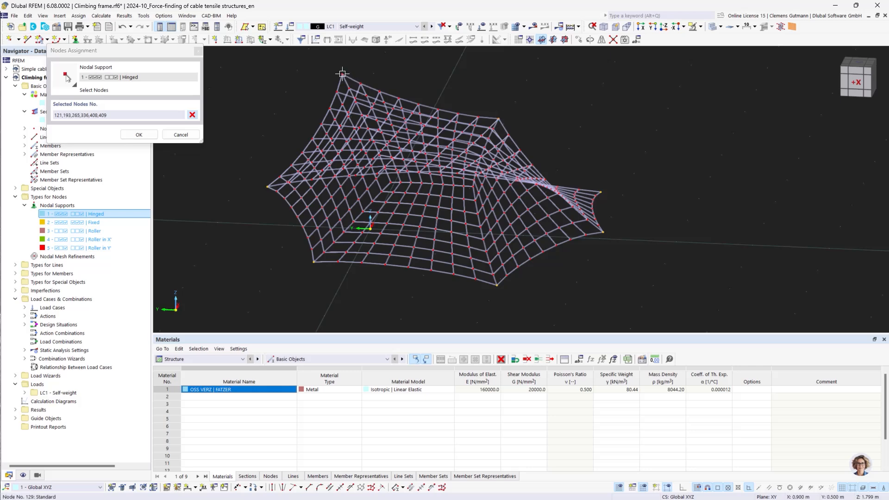
ctrl+middle_drag(468, 228, 506, 213)
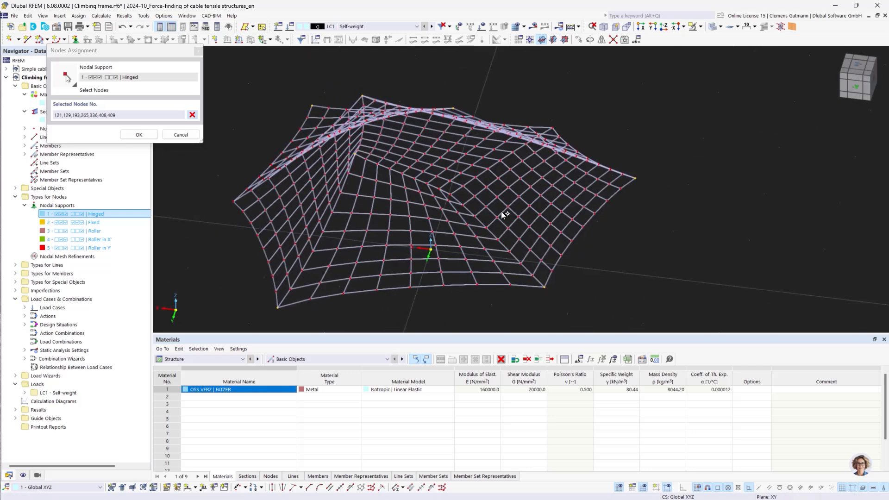
click(449, 192)
click(553, 129)
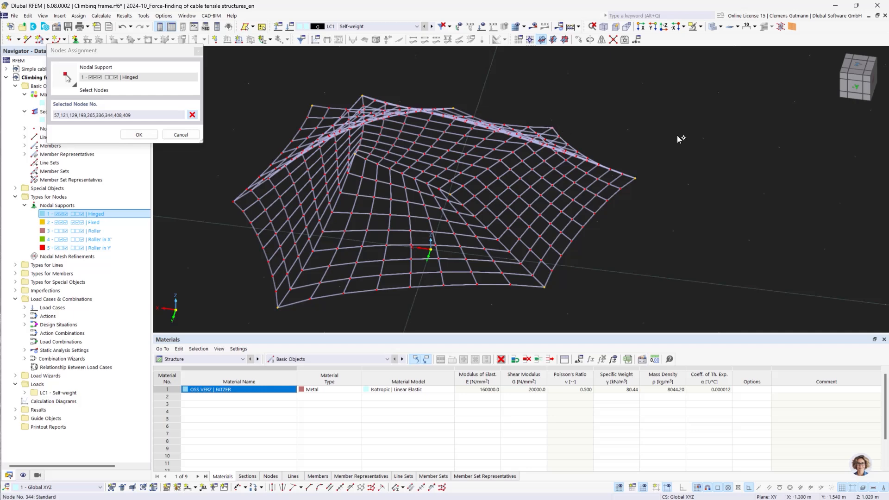
click(234, 202)
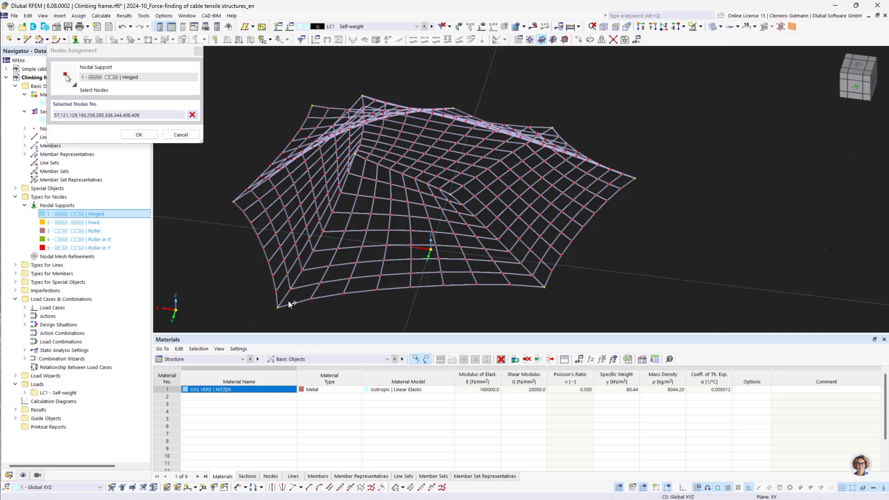
scroll(484, 162, down, 2)
ctrl+middle_drag(484, 162, 456, 224)
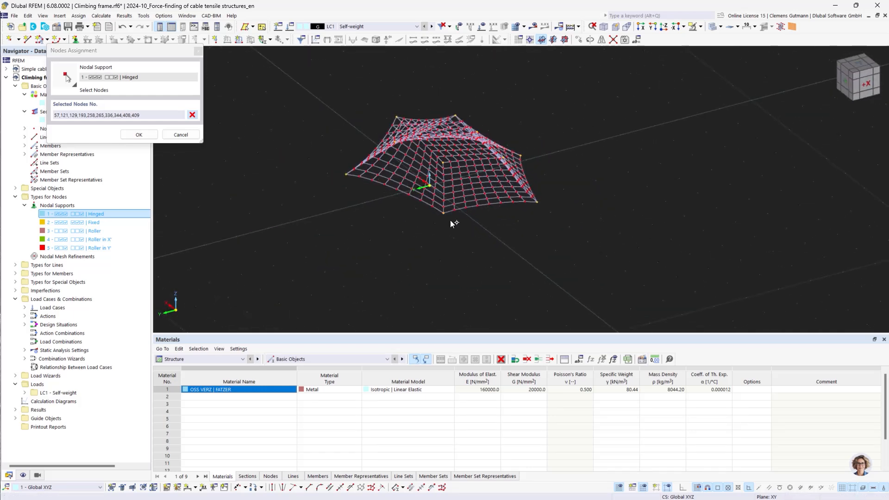
click(151, 137)
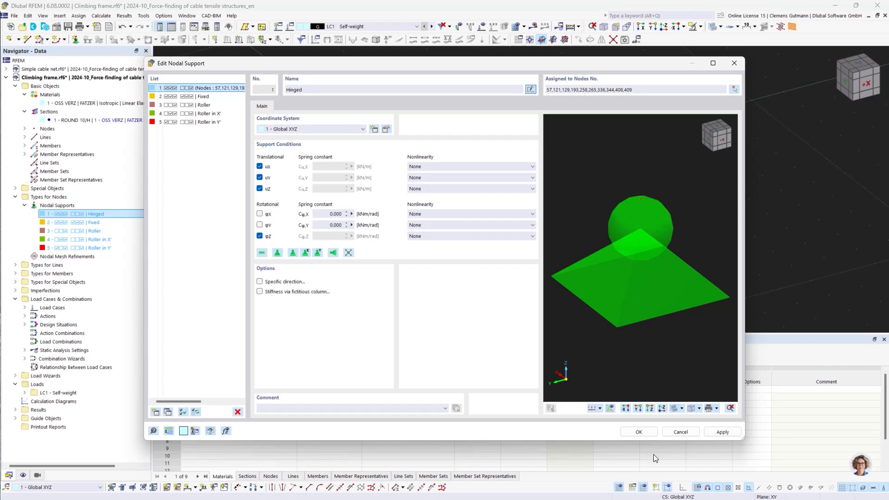
click(638, 432)
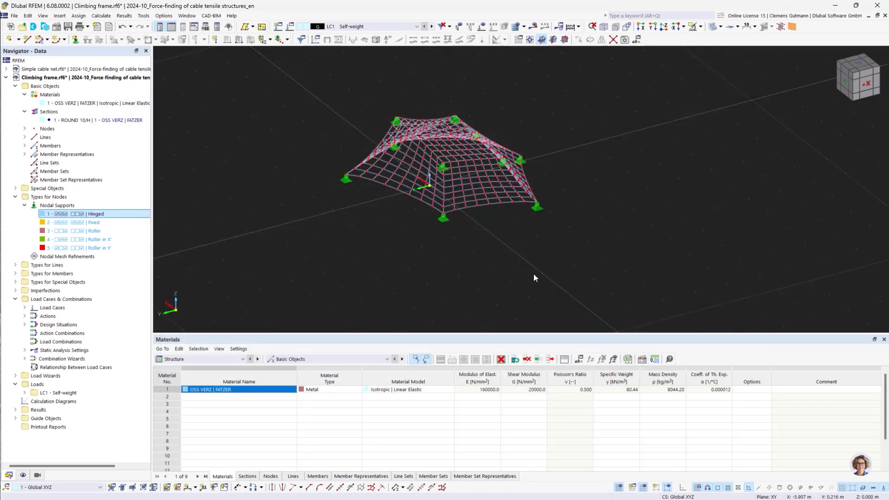
scroll(559, 218, up, 2)
ctrl+middle_drag(559, 219, 513, 247)
ctrl+middle_drag(514, 295, 535, 282)
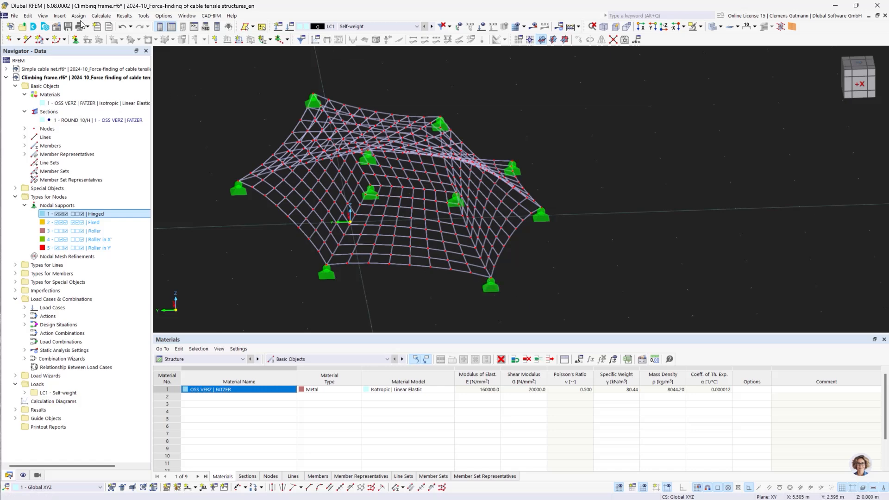
Create a new global parameter named PrestressLevel.
click(28, 15)
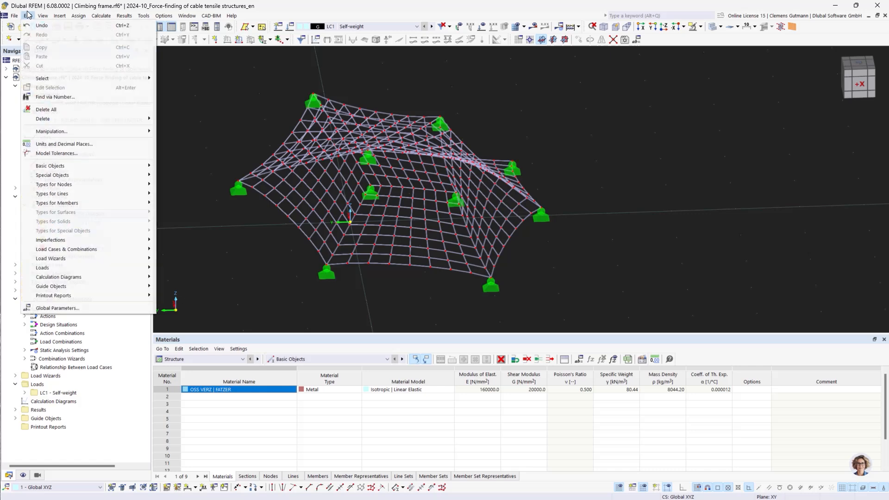
click(86, 309)
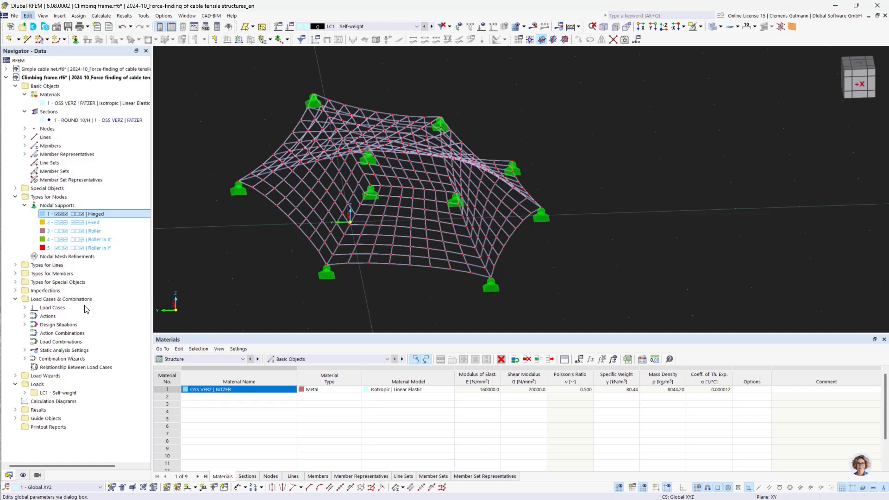
click(135, 108)
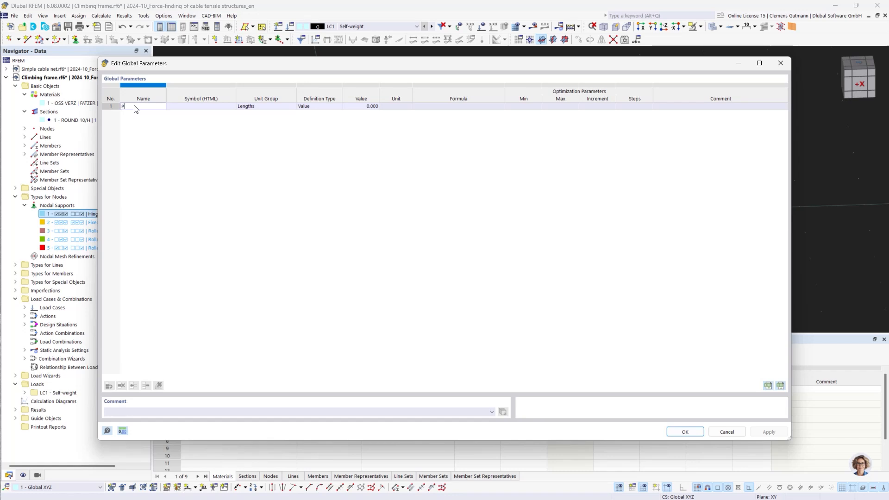
text(PrestressLevel)
key(Tab)
Give the PrestressLevel parameter the Float unit group and a value of 0.1, and save the global parameters.
click(287, 108)
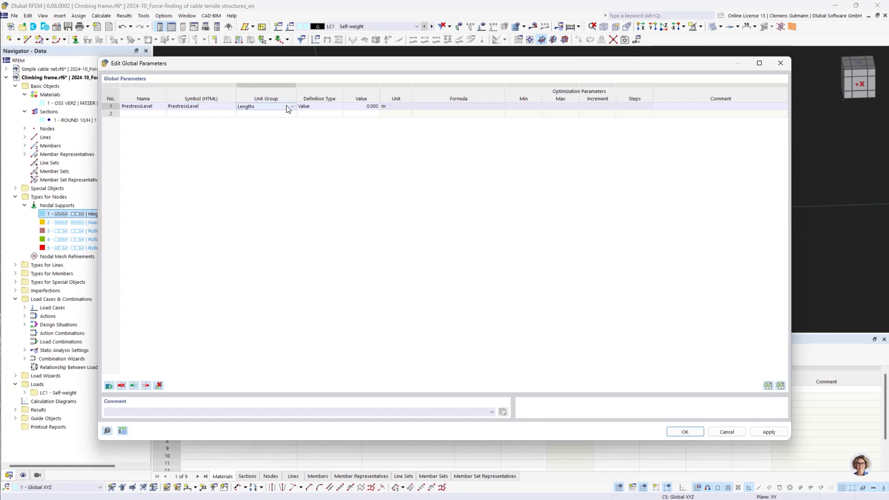
click(286, 107)
scroll(280, 233, down, 5)
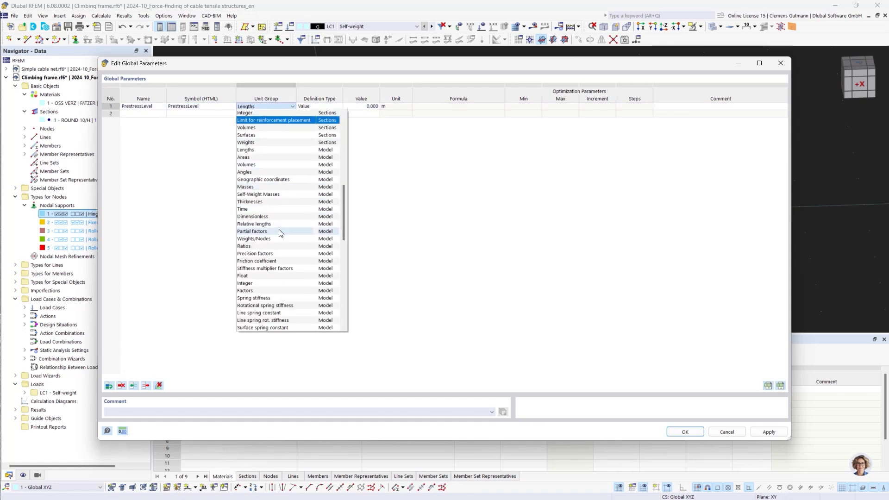
click(259, 276)
key(Tab)
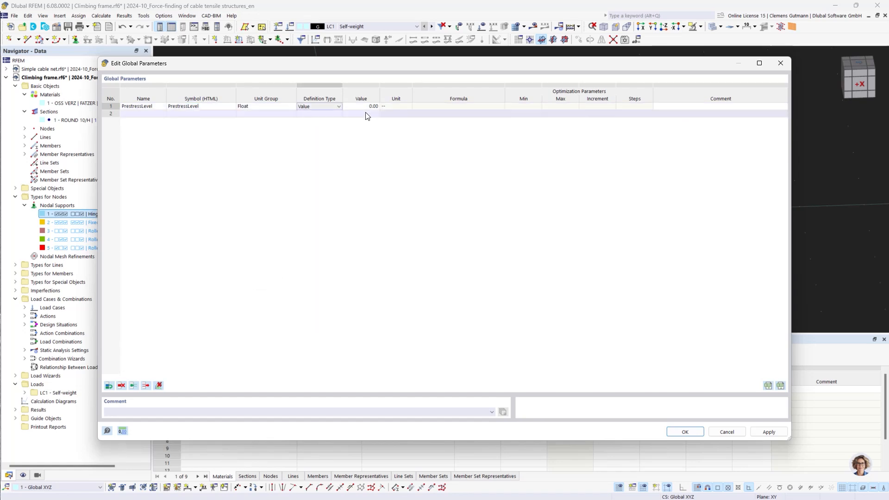
key(Tab)
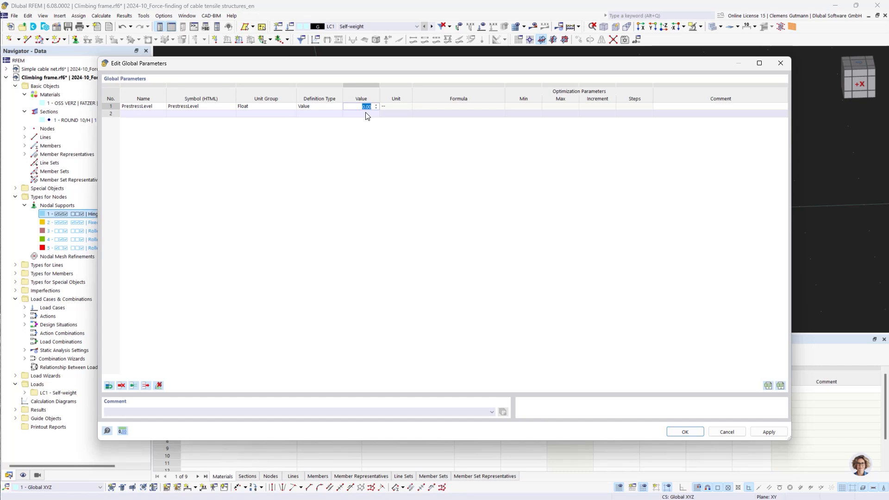
text(0.1)
key(Tab)
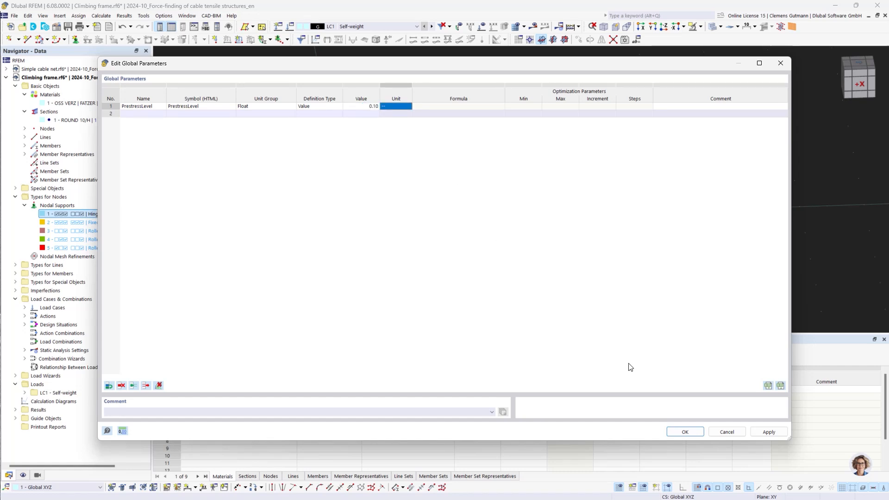
click(683, 432)
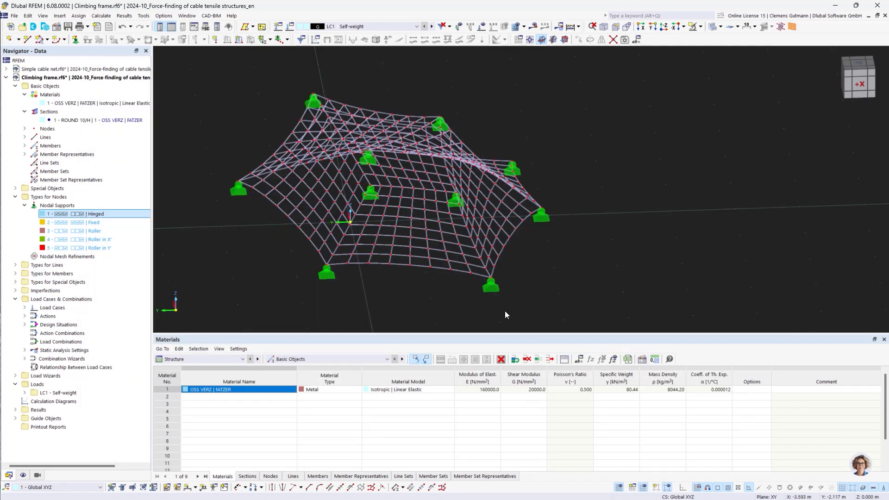
Create a new member load in LC1 with load type Form-Finding and definition type Force.
click(212, 359)
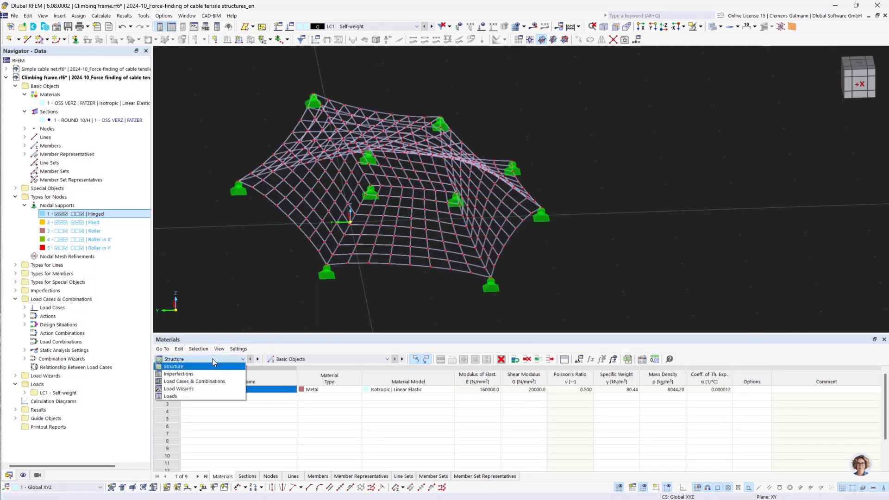
click(171, 396)
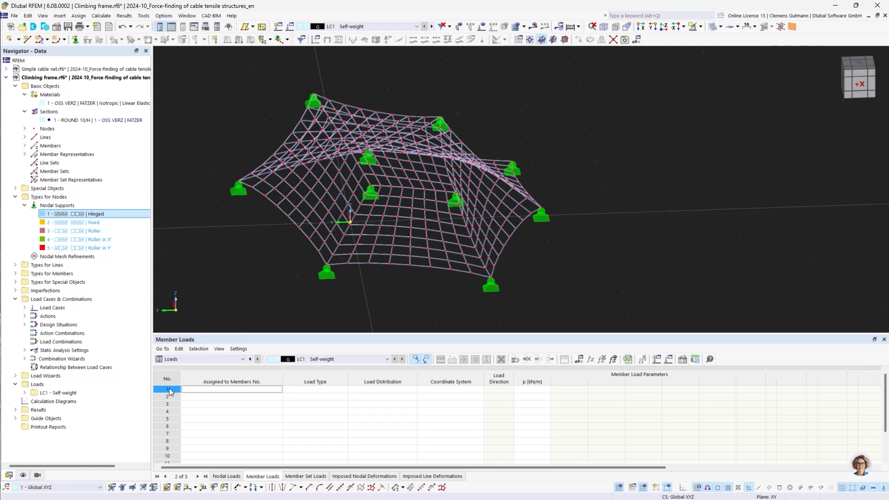
double_click(168, 389)
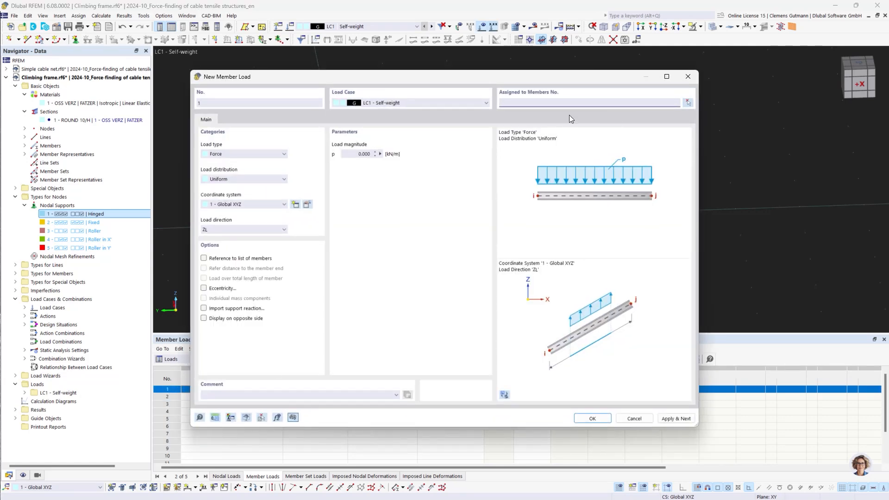
click(276, 156)
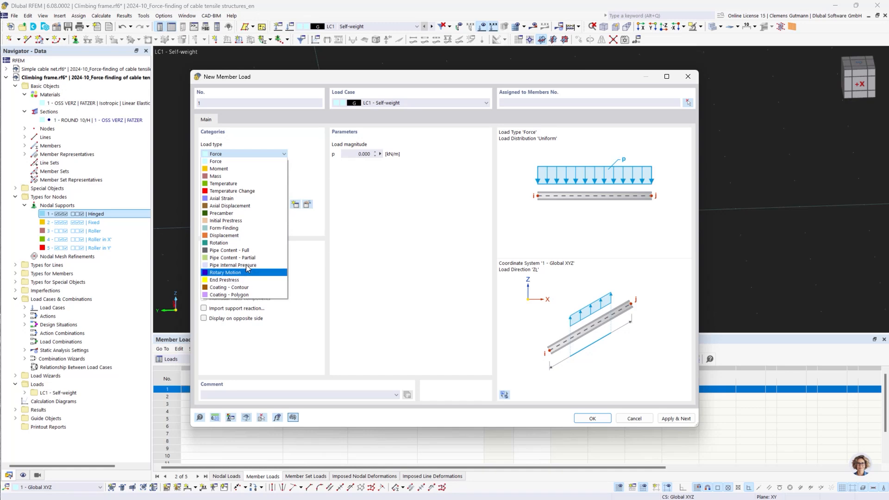
click(245, 227)
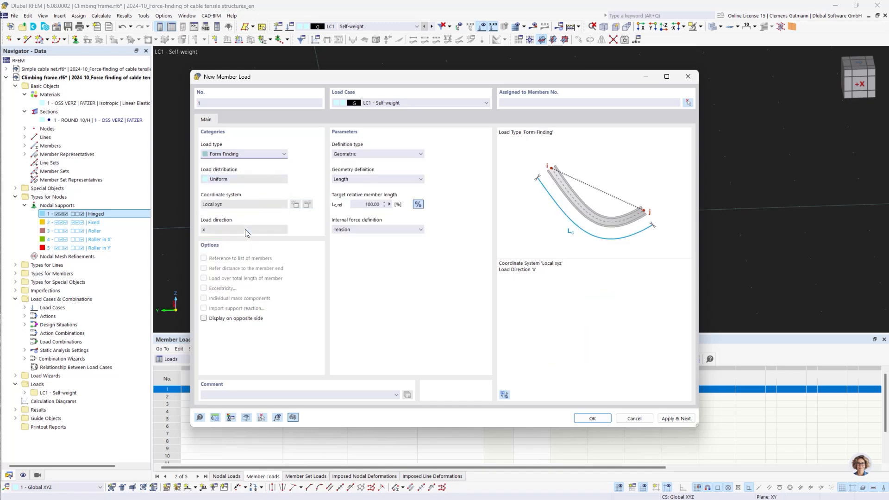
click(362, 154)
click(361, 170)
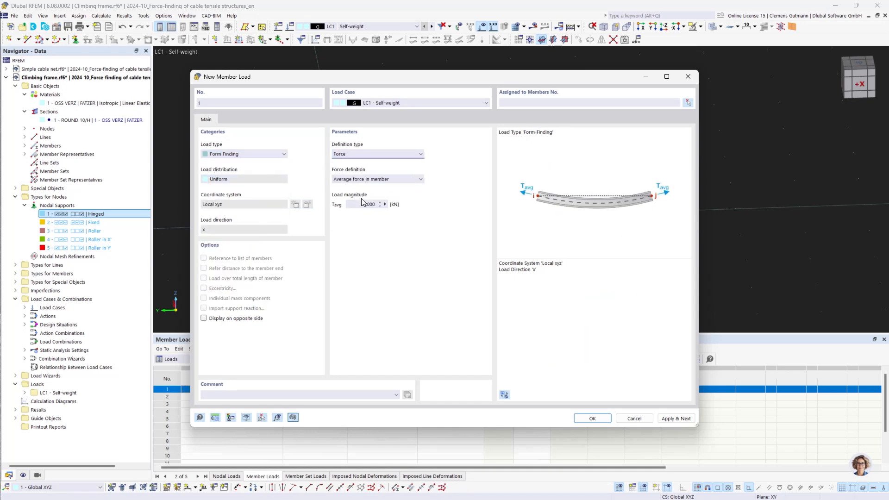
Open the formula editor for the load magnitude Tavg and enter the PrestressLevel parameter as the formula's first term.
click(359, 203)
double_click(359, 202)
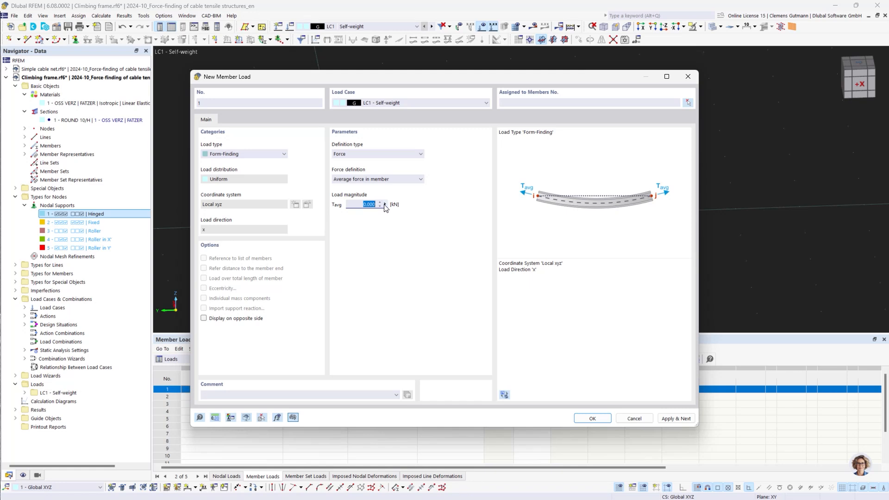
click(384, 205)
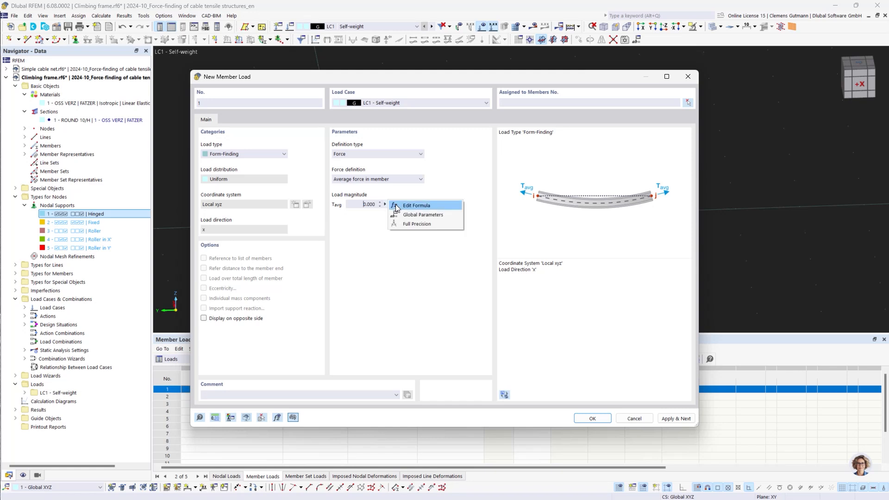
click(396, 206)
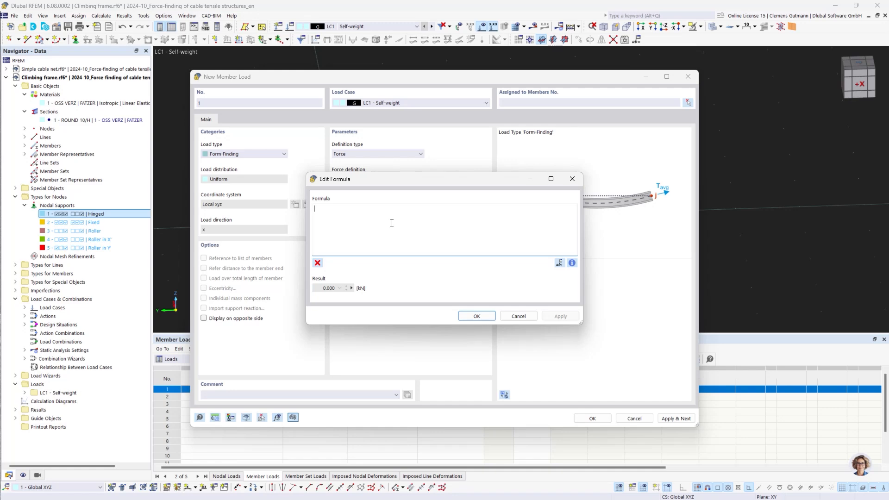
text(Pr)
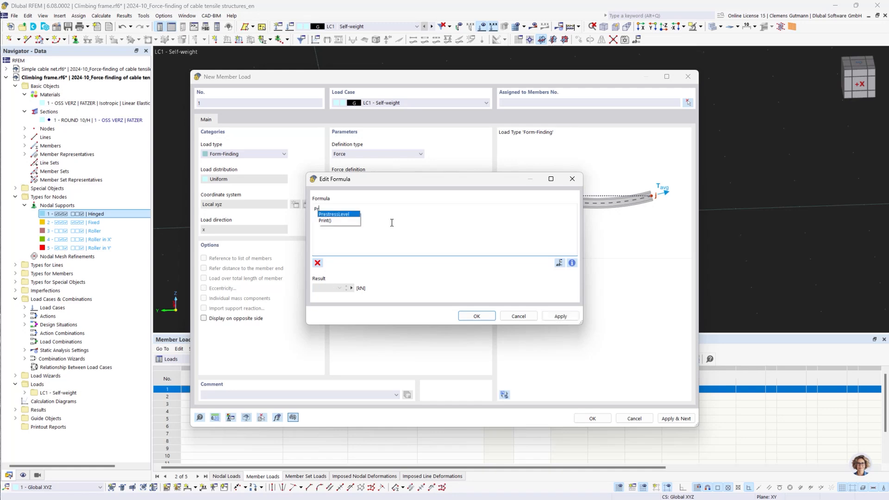
double_click(354, 214)
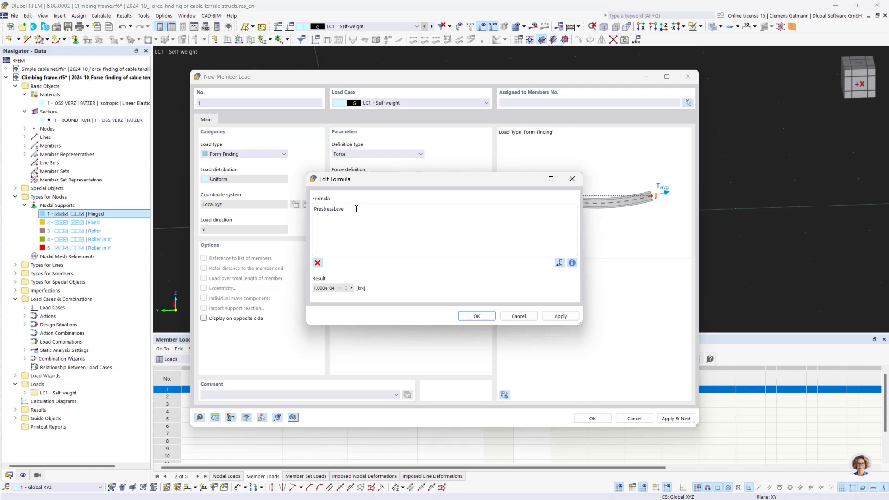
Multiply PrestressLevel by the area of section 1, extending the formula to PrestressLevel*sections[1].A.
text(*)
text(sec)
key(Down)
key(Down)
key(Return)
text(1].)
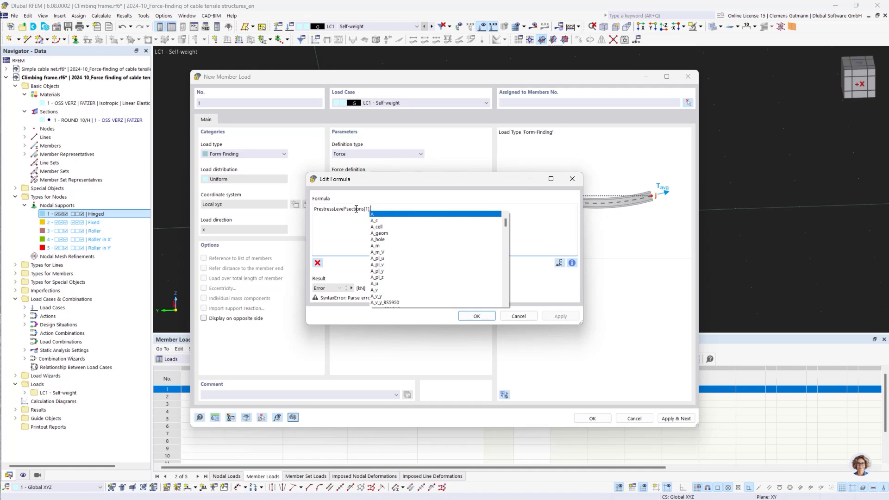
text(A)
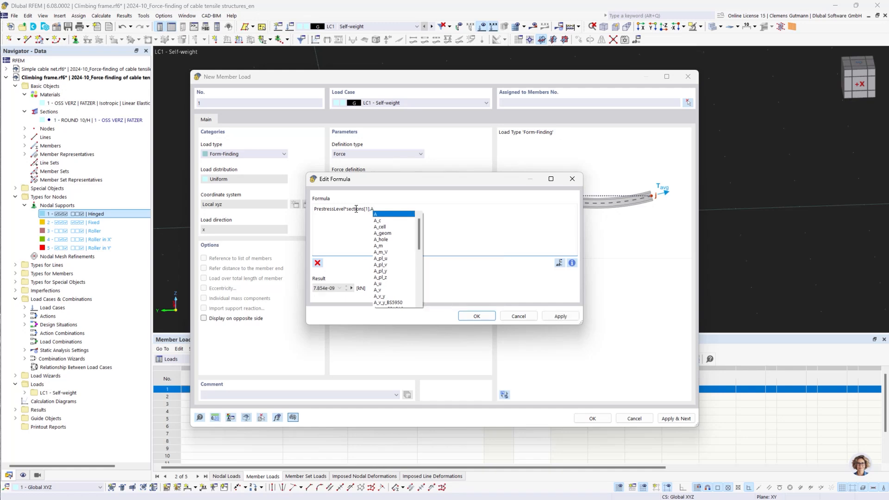
Complete the load magnitude formula with a factor of 1770 MPa and accept it.
text(*)
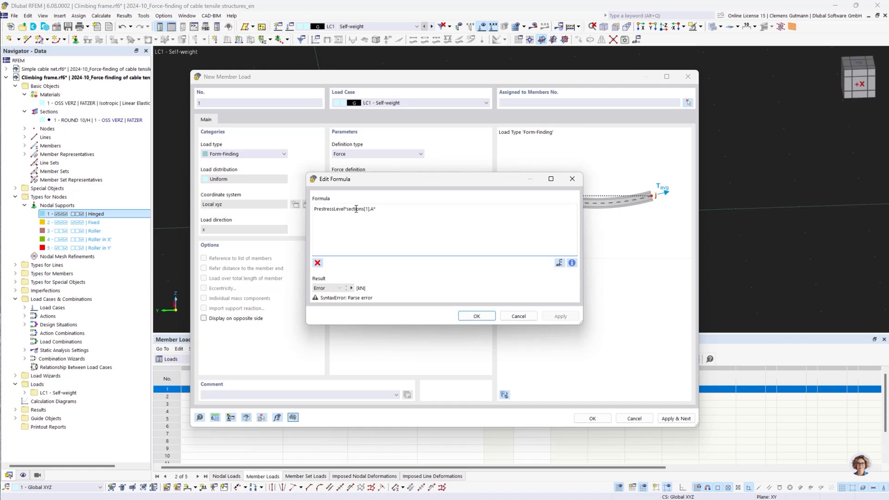
text(1770)
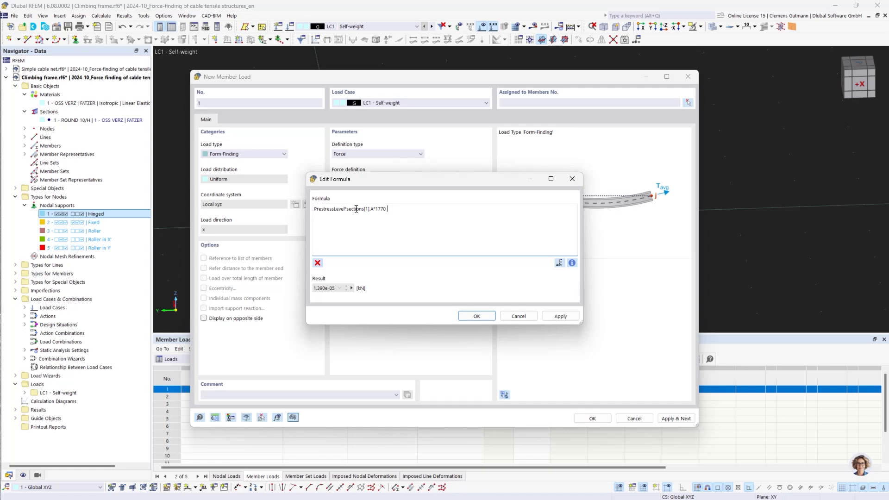
text( MPa)
key(BackSpace)
key(BackSpace)
key(BackSpace)
text(MP)
key(BackSpace)
text(Pa)
click(486, 318)
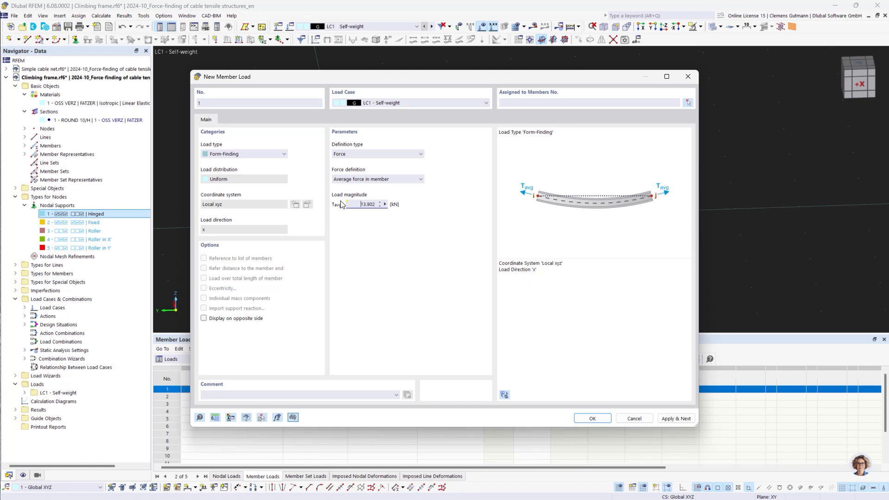
Assign the force-based form-finding load to cable member 744 at a net corner support, and apply it to continue with another load.
mouse_move(341, 204)
click(687, 104)
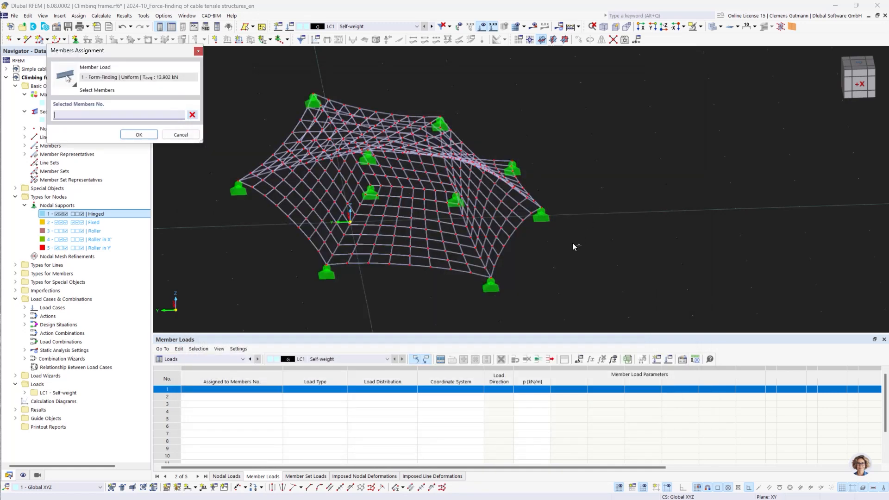
mouse_move(525, 280)
ctrl+middle_down()
mouse_move(476, 293)
mouse_move(521, 274)
ctrl+middle_up()
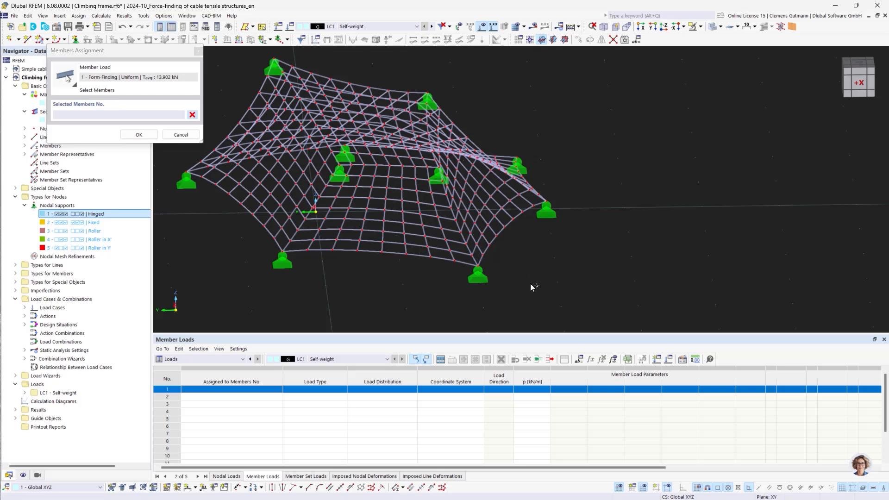
ctrl+middle_drag(503, 261, 524, 269)
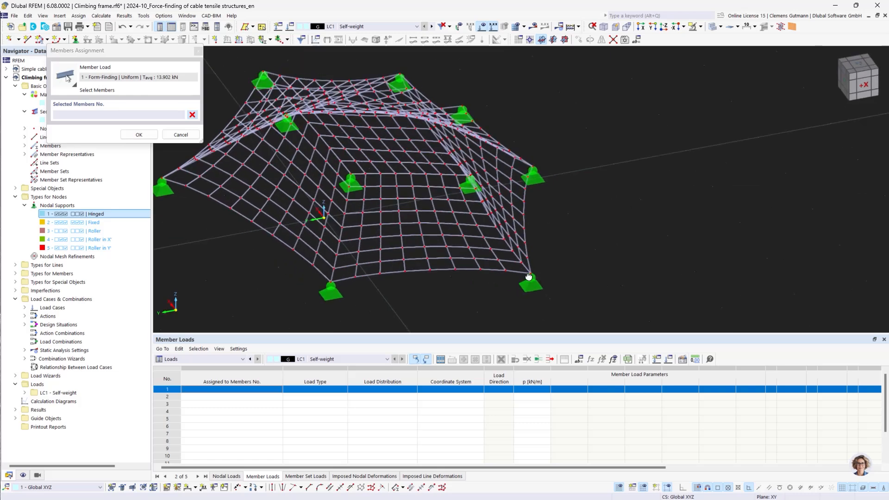
scroll(524, 268, up, 4)
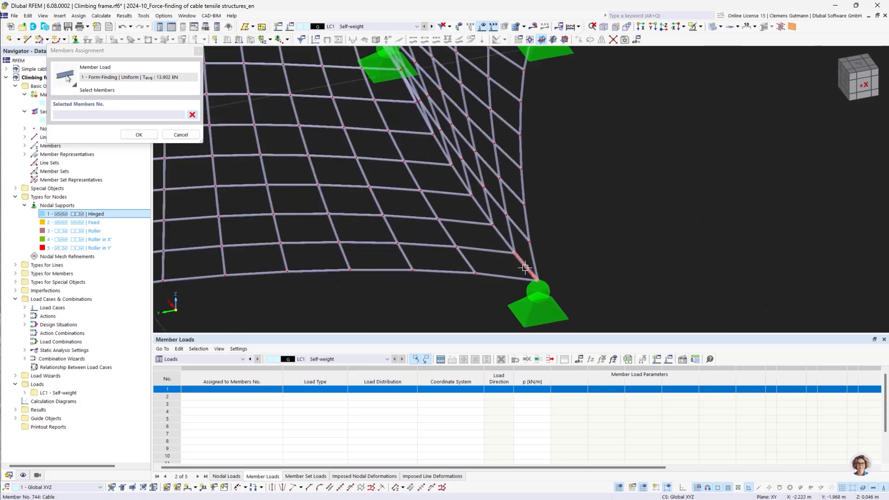
click(524, 267)
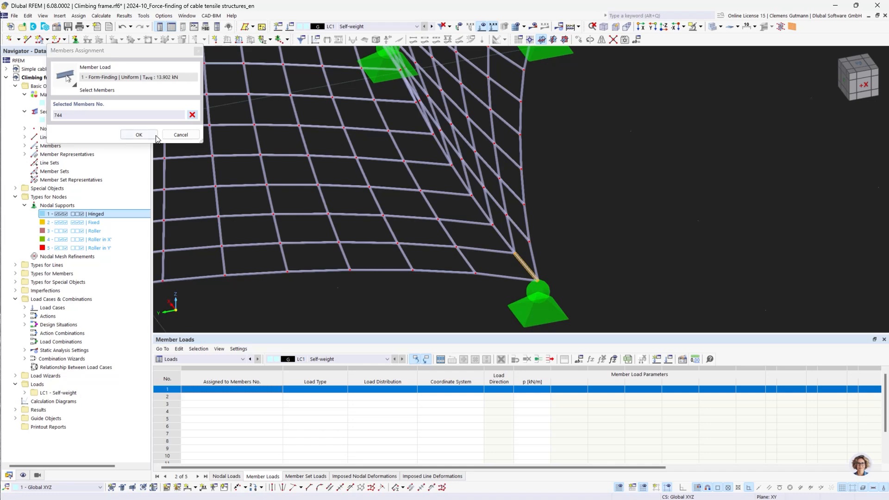
click(138, 135)
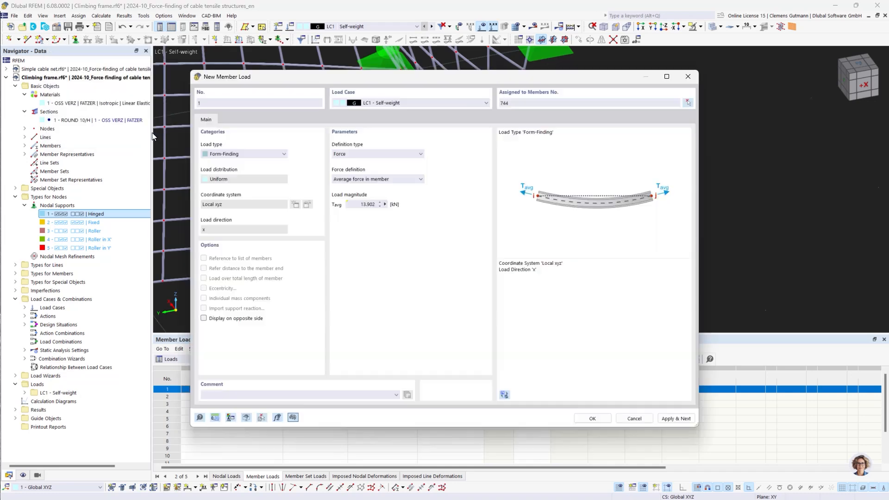
click(679, 419)
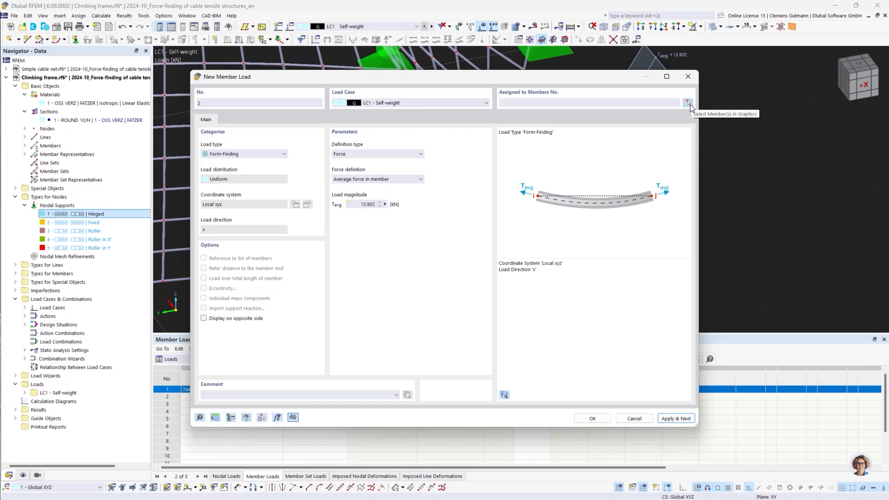
Define a Geometric form-finding member load with 100 % relative length and assign it to all remaining members, 1-743 and 745-792.
click(342, 154)
click(345, 162)
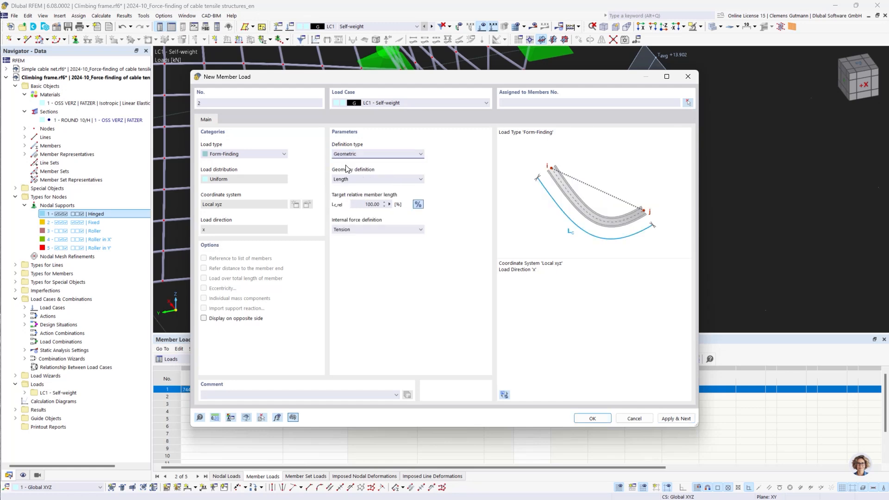
click(687, 102)
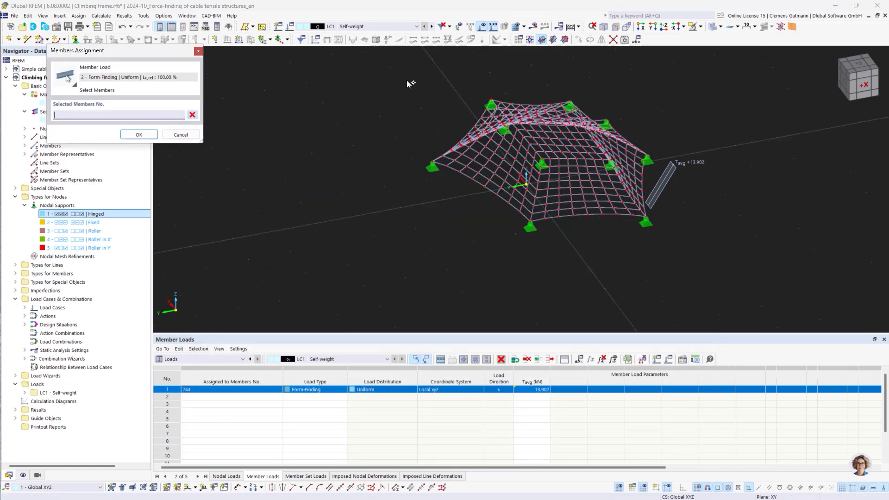
drag(385, 71, 750, 280)
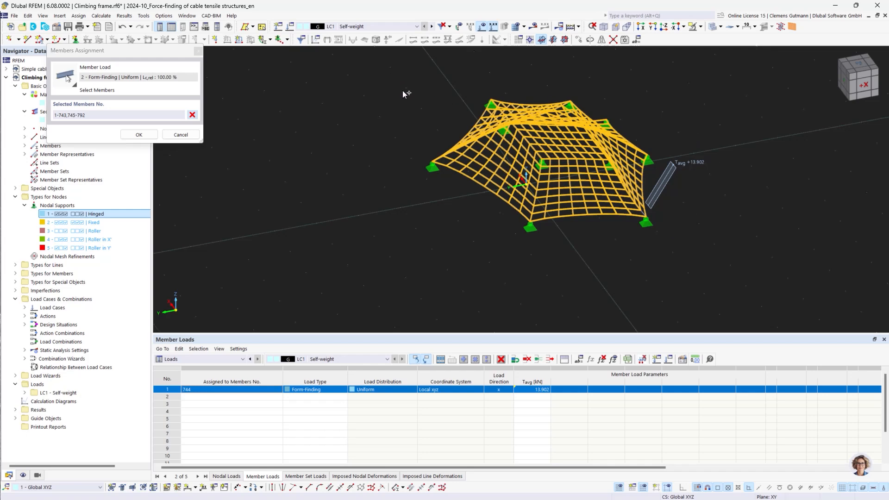
drag(397, 79, 730, 275)
scroll(648, 218, up, 5)
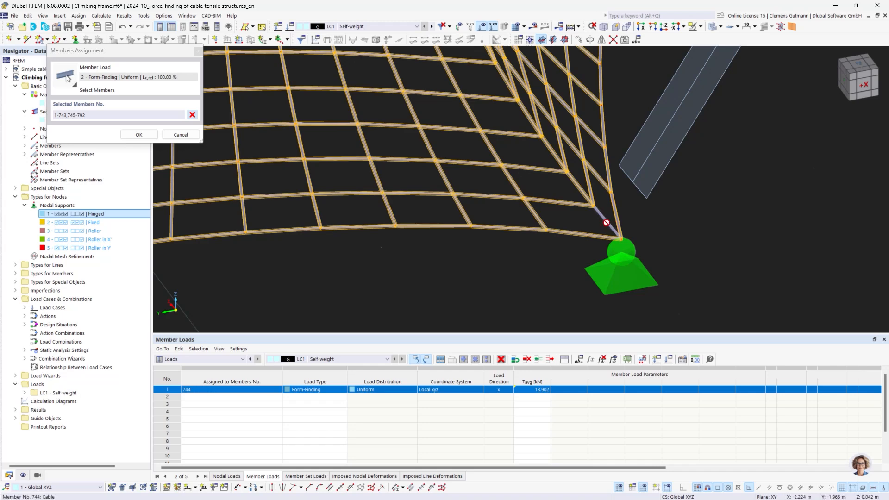
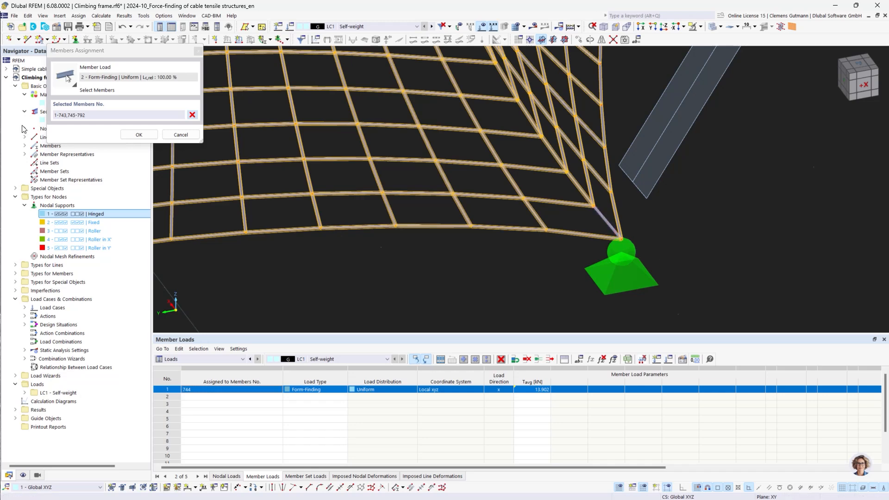
click(139, 134)
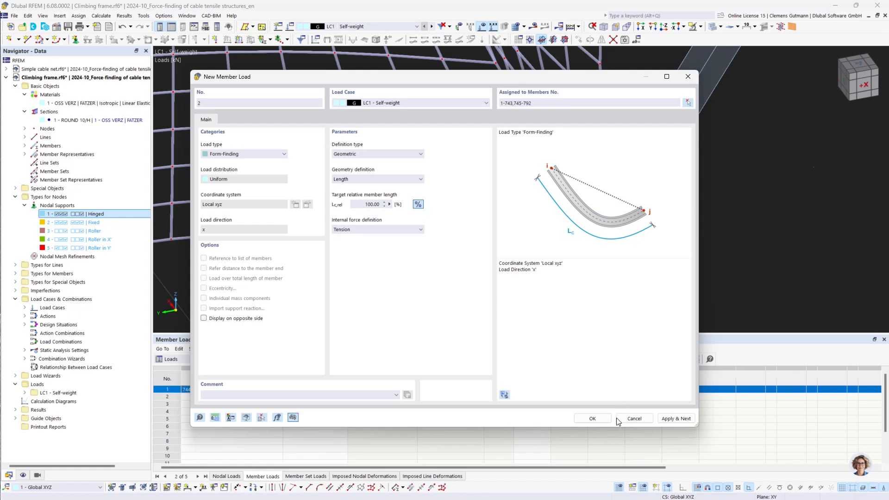
click(581, 419)
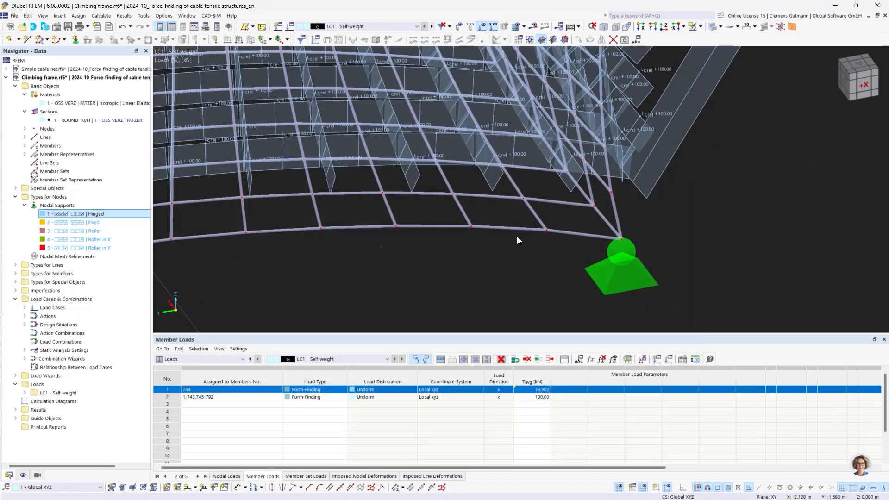
Rename load case LC1 to Prestress.
scroll(516, 236, down, 5)
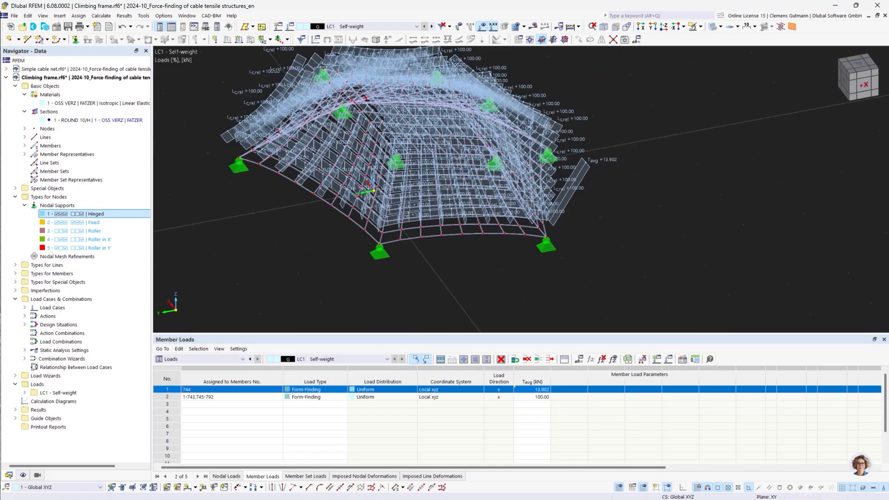
click(25, 307)
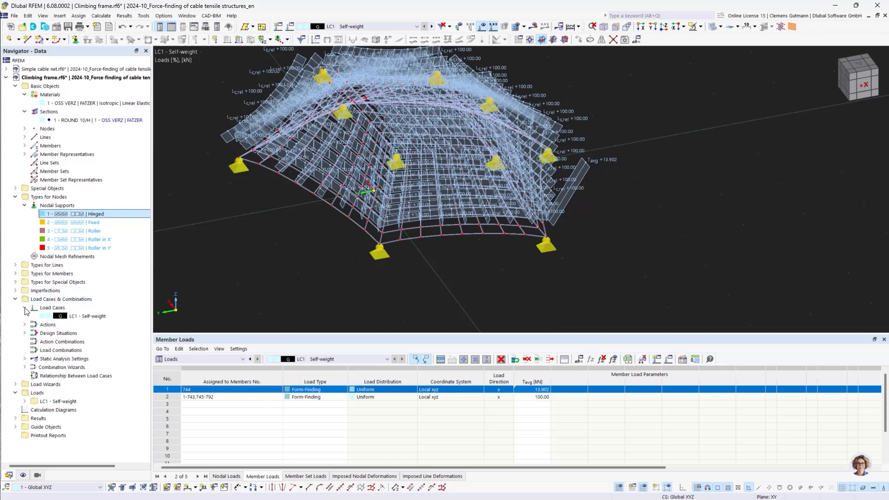
click(62, 317)
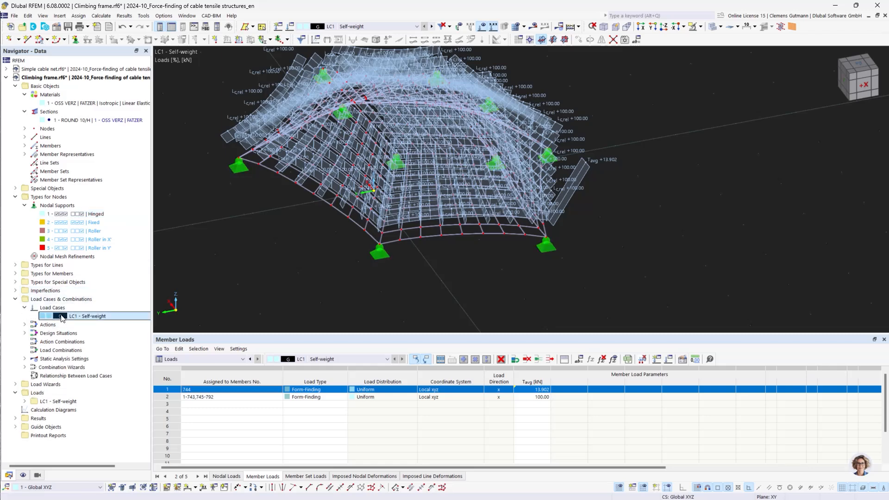
double_click(61, 318)
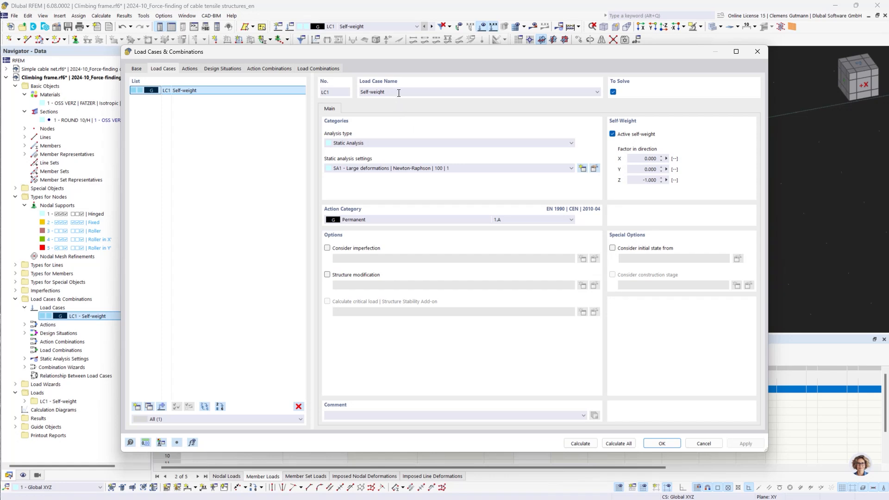
drag(398, 93, 359, 94)
text(Prestress)
Deactivate the self-weight of LC1 and set its action category to Prestress.
click(613, 134)
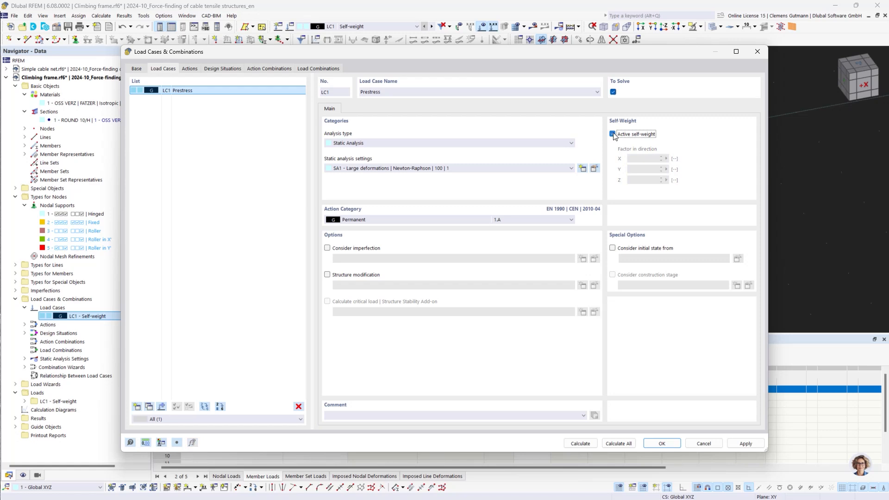
click(413, 221)
click(365, 240)
In the form-finding settings of static analysis settings SA2, set the number of iterations for loading prestress to 75.
click(593, 168)
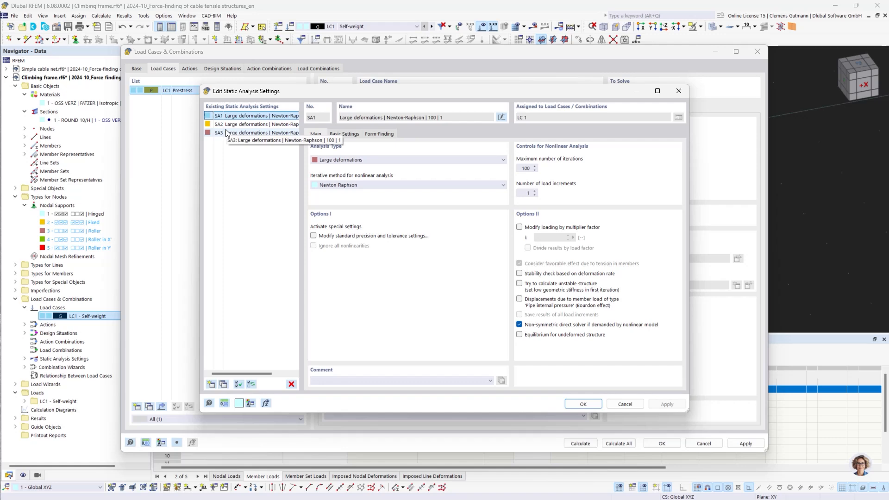
click(379, 133)
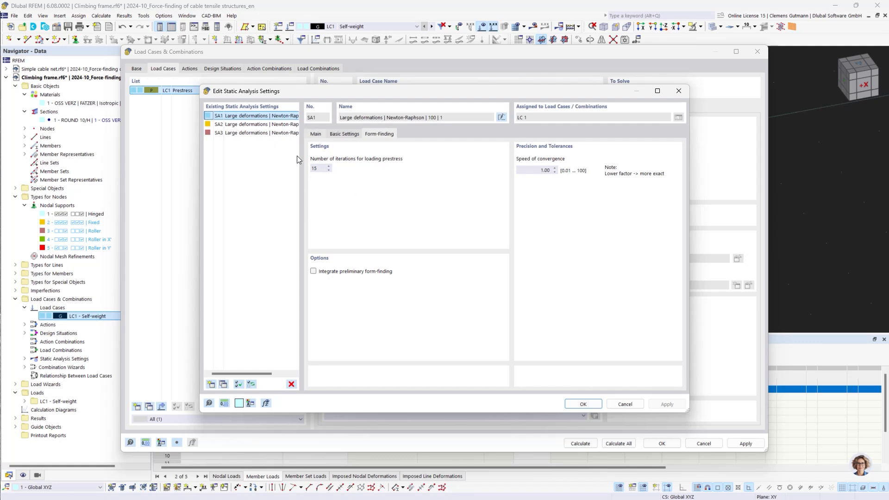
click(255, 124)
drag(323, 168, 307, 172)
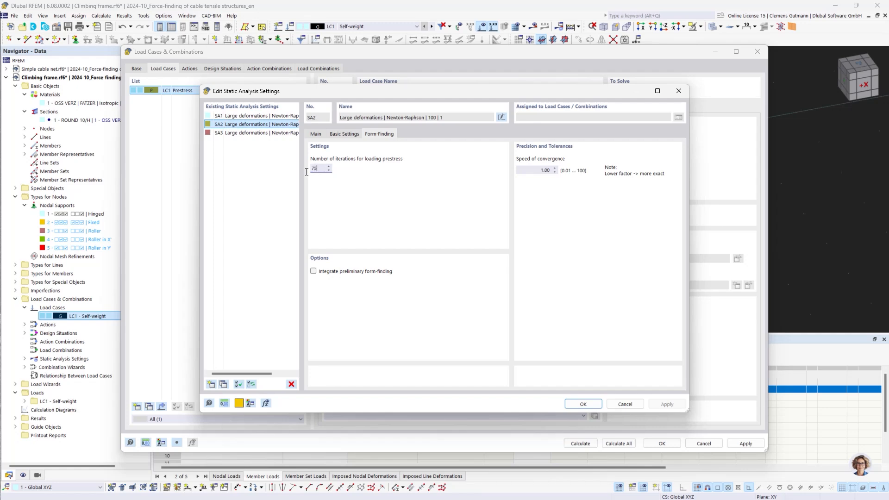
key(Tab)
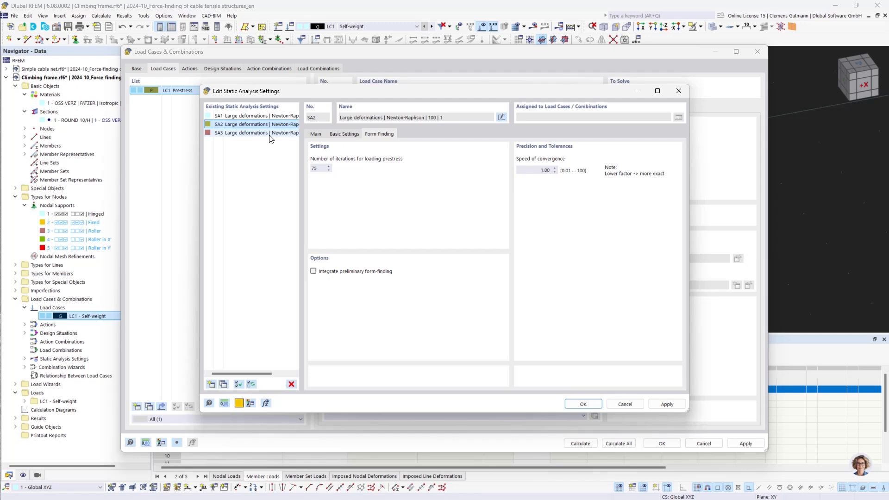
Set the iterations for loading prestress of SA3 to 100 and confirm the static analysis settings.
click(270, 134)
click(322, 169)
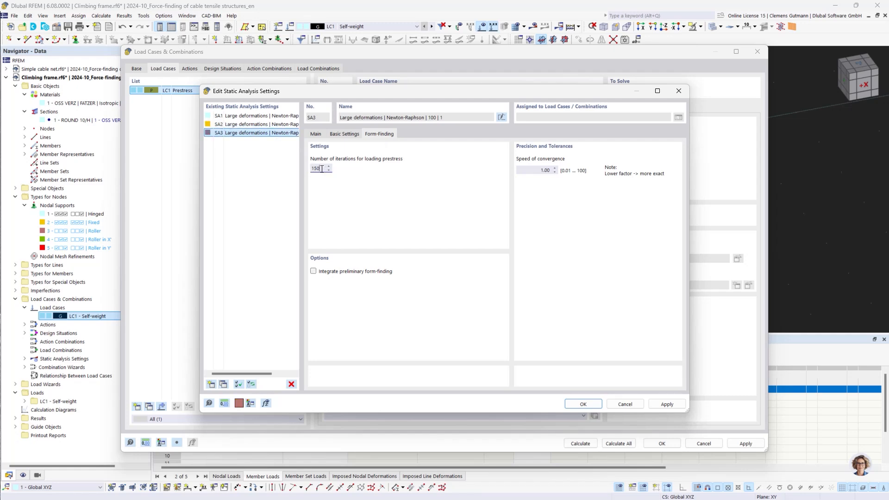
text(0)
key(Tab)
click(594, 407)
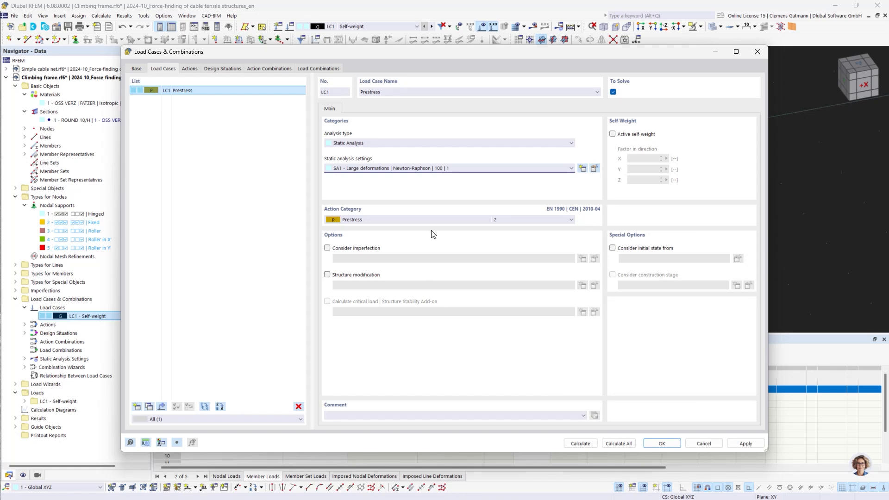
Calculate load case LC1 Prestress with SA1 and hide the loads to view the net's displacements.
click(592, 443)
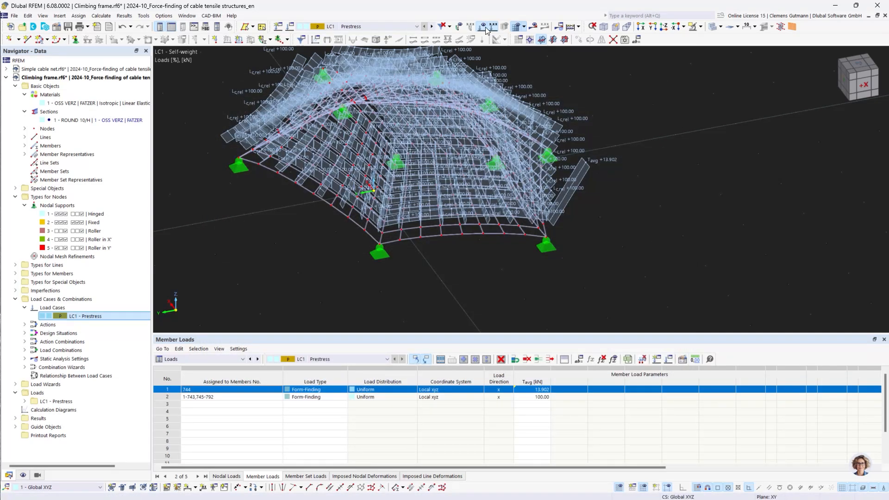
click(484, 27)
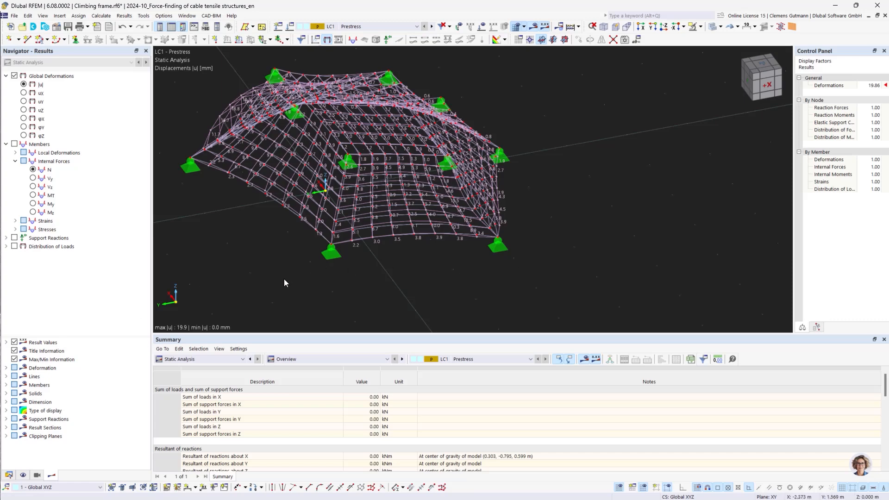
middle_drag(289, 277, 421, 265)
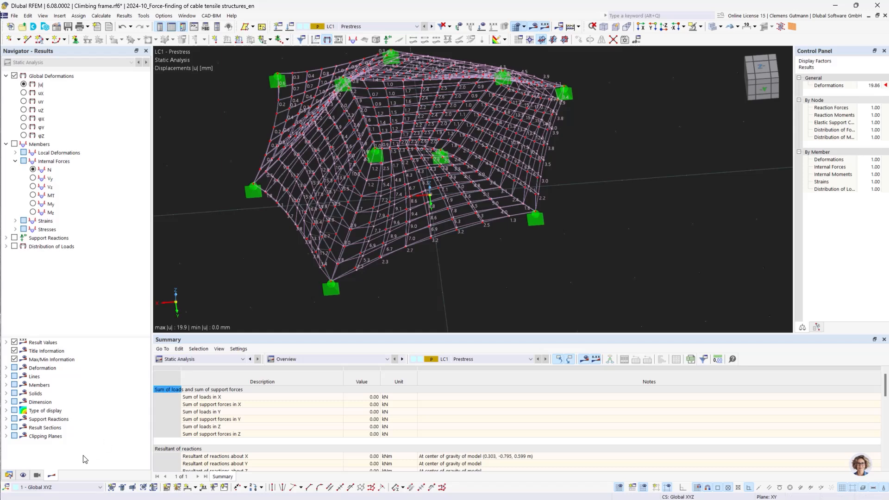
Assign static analysis settings SA2 to LC1 Prestress, calculate the load case and check the net's displacements.
click(8, 474)
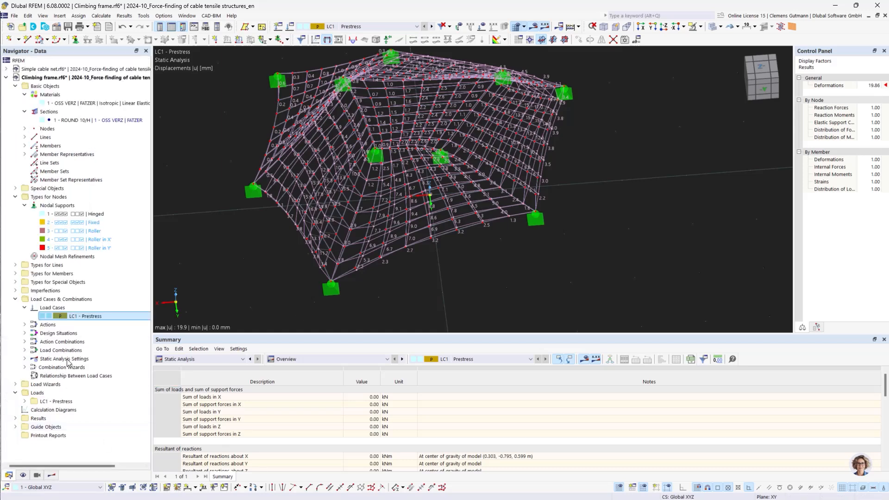
double_click(70, 317)
click(403, 170)
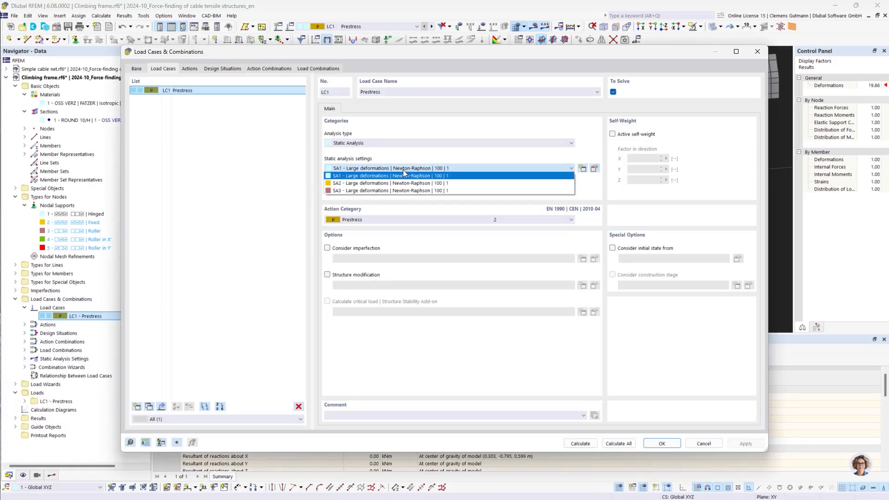
click(409, 186)
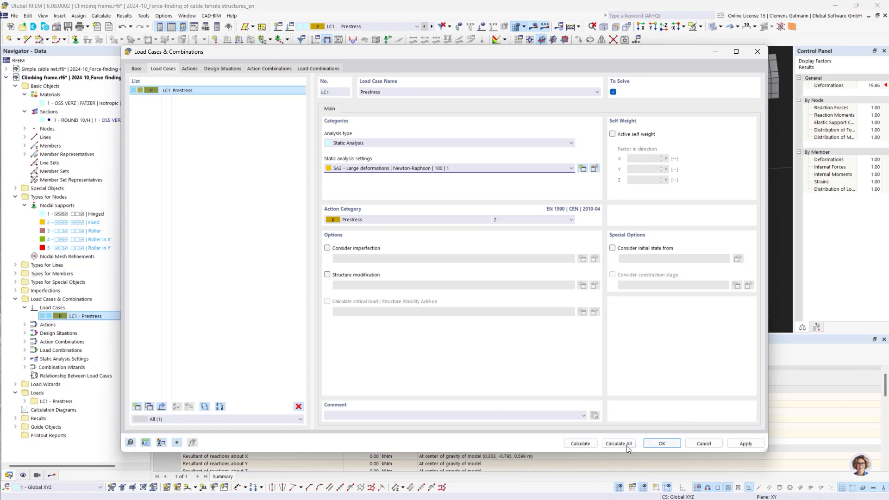
click(591, 445)
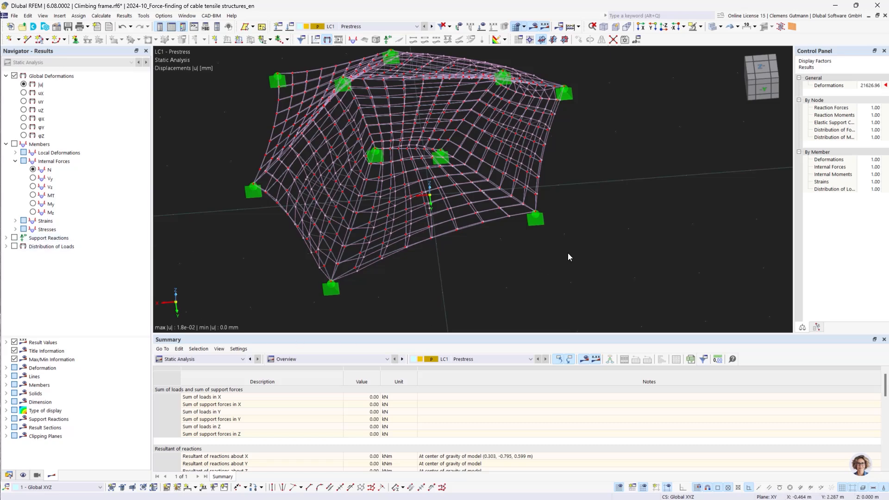
scroll(486, 264, down, 2)
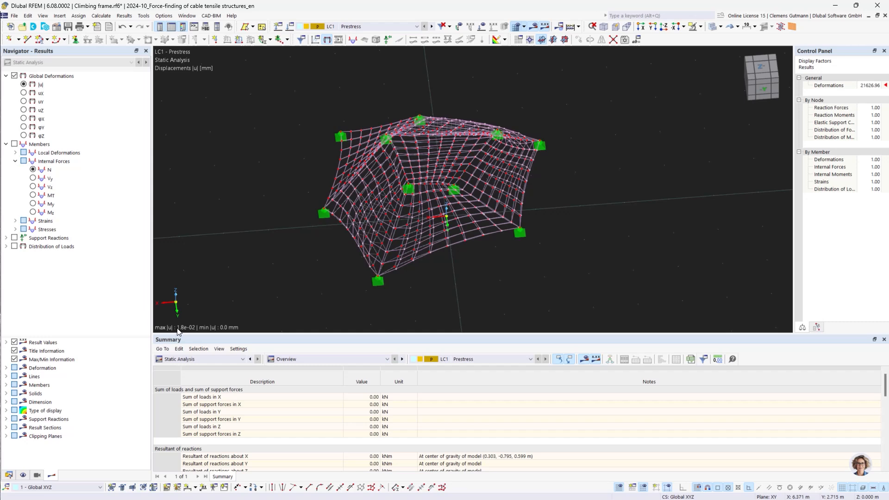
Switch the static analysis settings of LC1 Prestress to SA3 and calculate the load case.
click(9, 476)
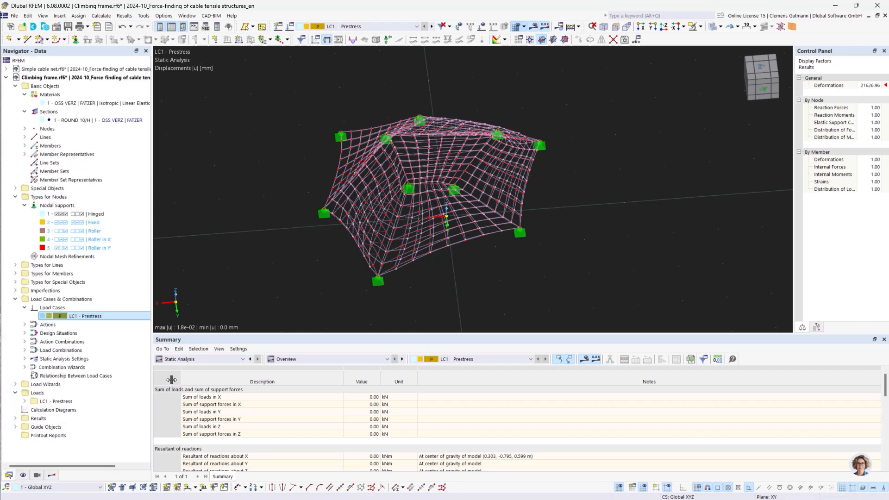
right_click(69, 318)
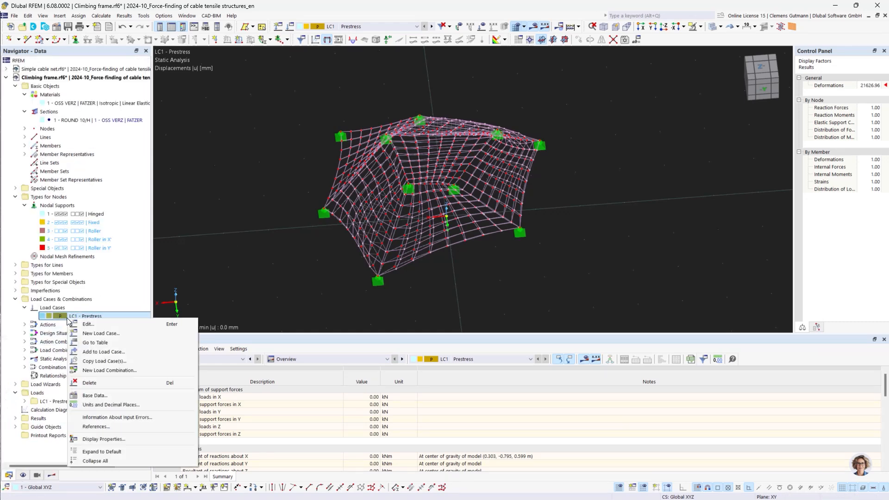
click(108, 326)
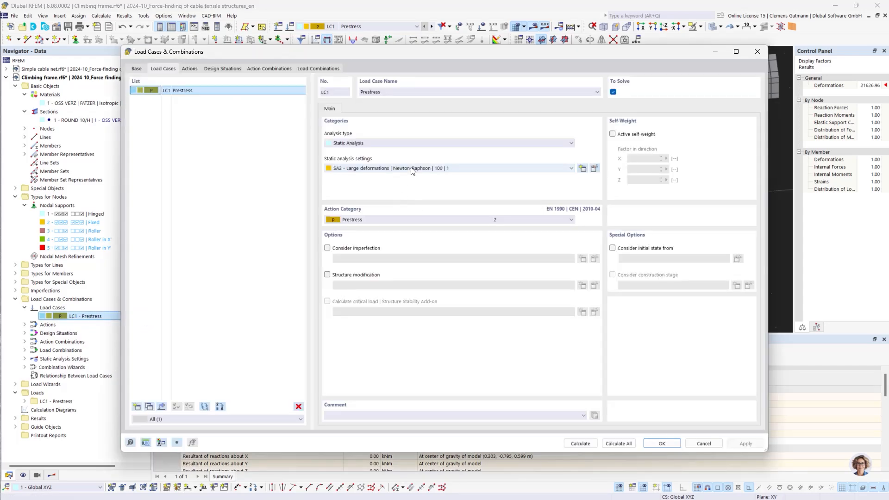
click(411, 169)
click(426, 187)
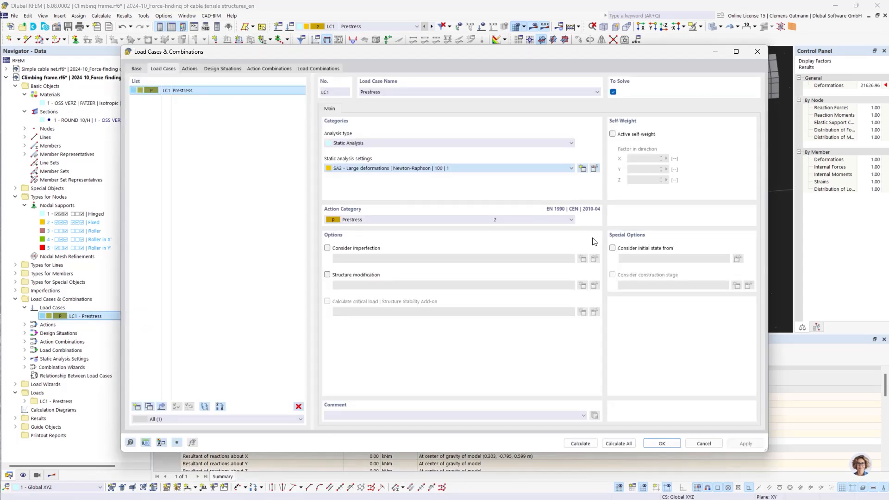
click(580, 444)
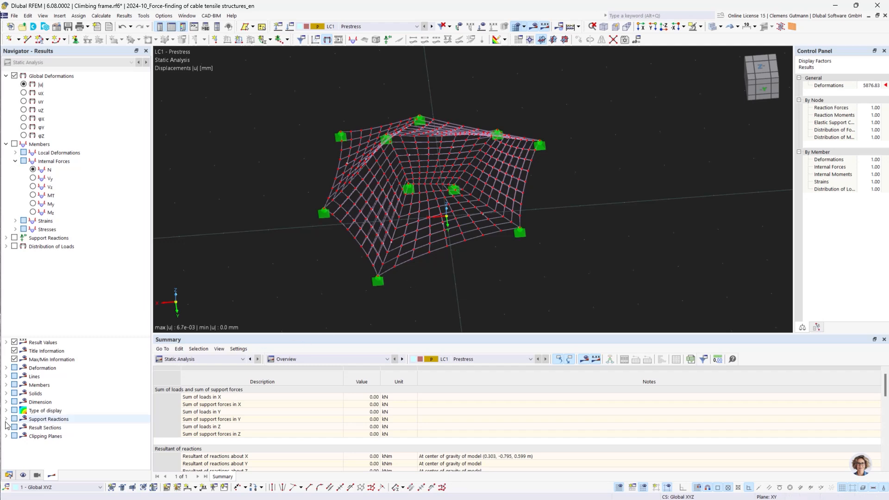
Review the SA3 and SA2 static analysis settings from load case LC1 and close the dialogs.
click(9, 476)
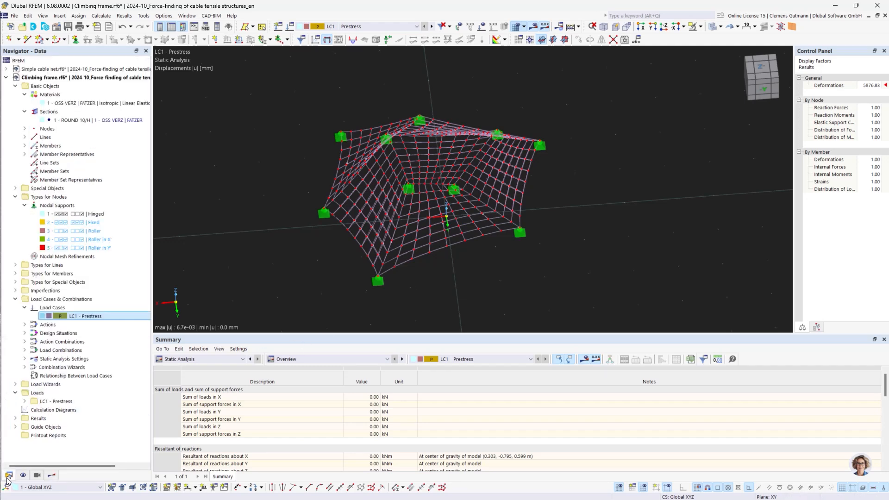
double_click(89, 317)
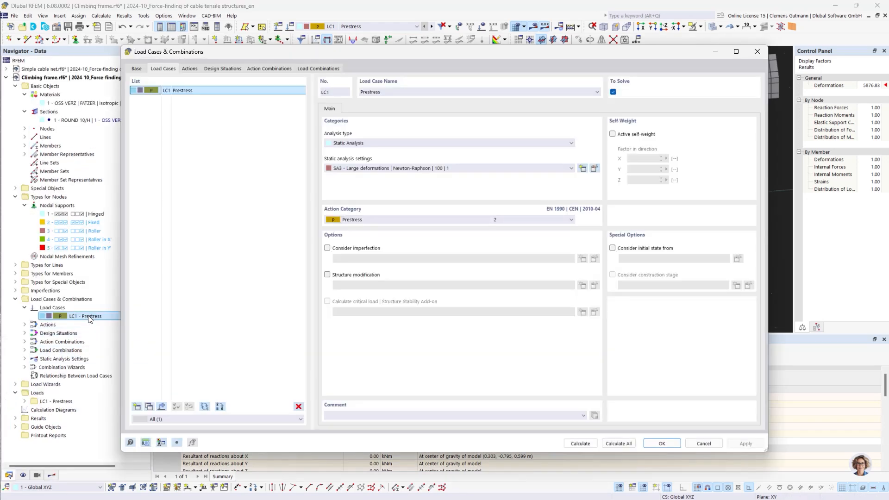
click(594, 168)
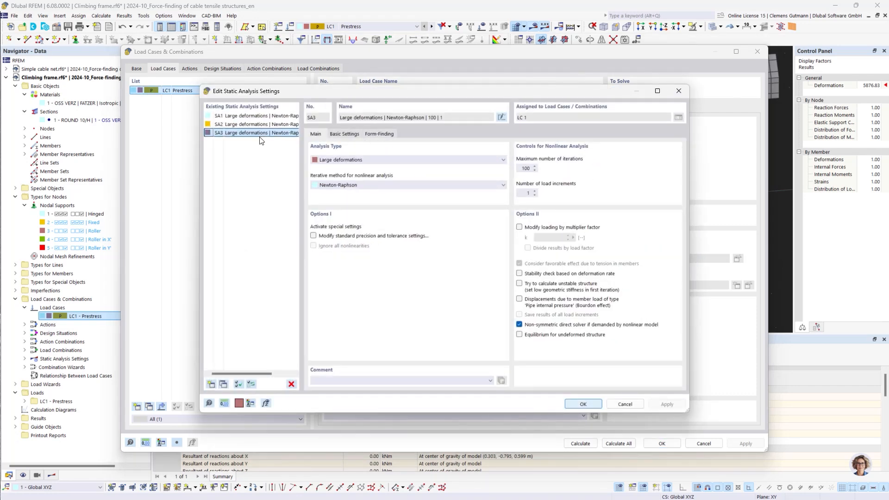
click(272, 125)
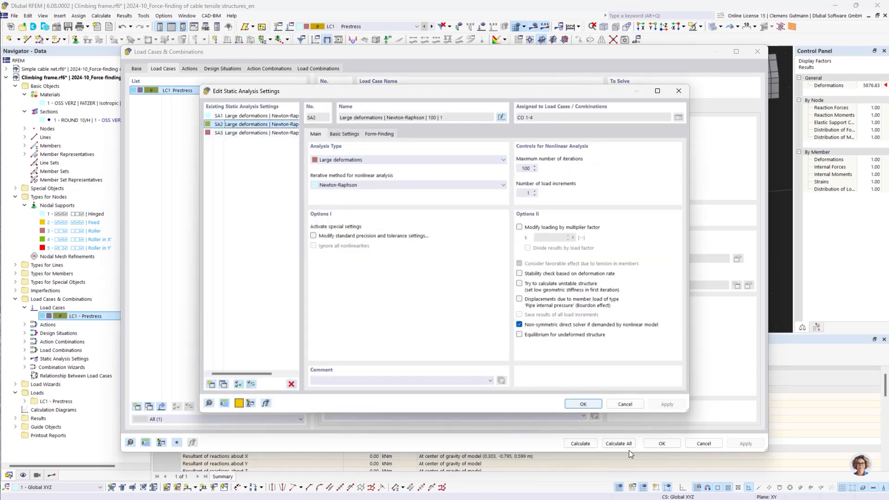
click(583, 404)
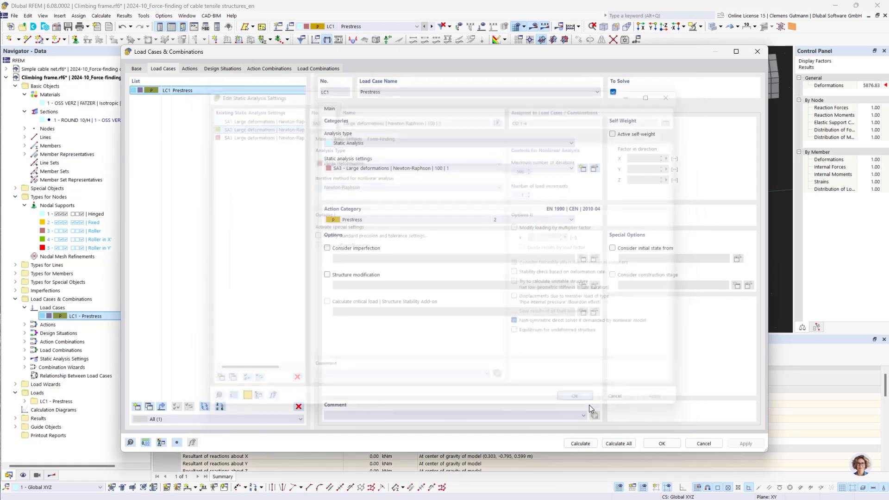
click(662, 443)
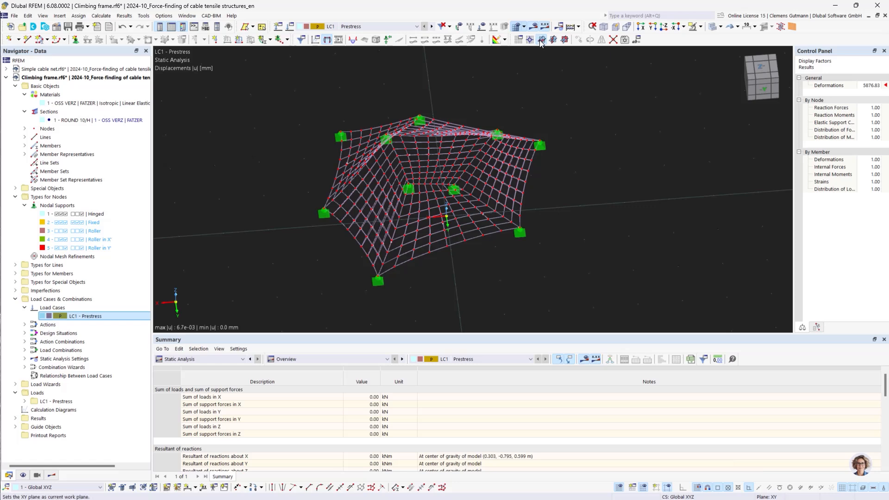
Set the static analysis settings of LC1 Prestress back to SA2 and recalculate to display the displacements.
click(533, 27)
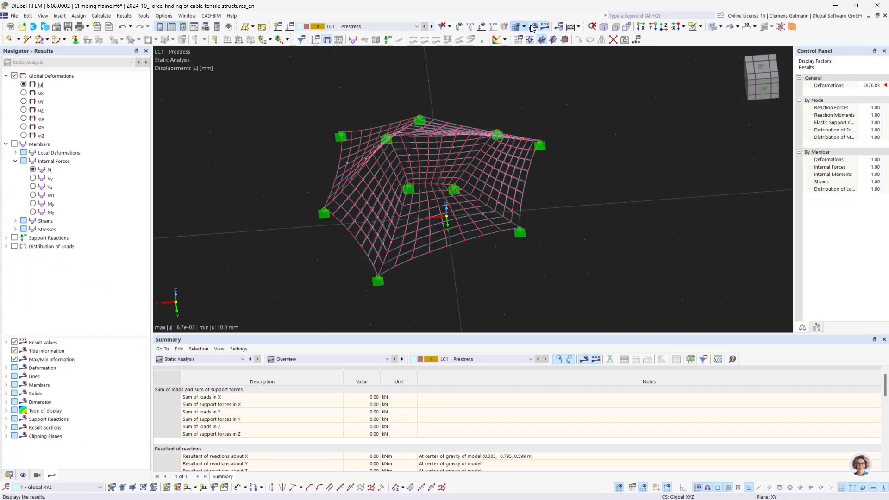
click(8, 475)
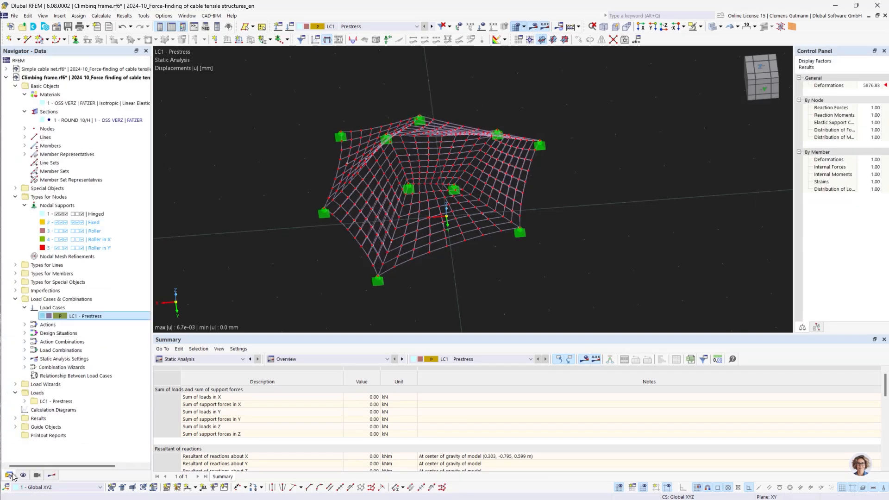
double_click(81, 318)
click(424, 169)
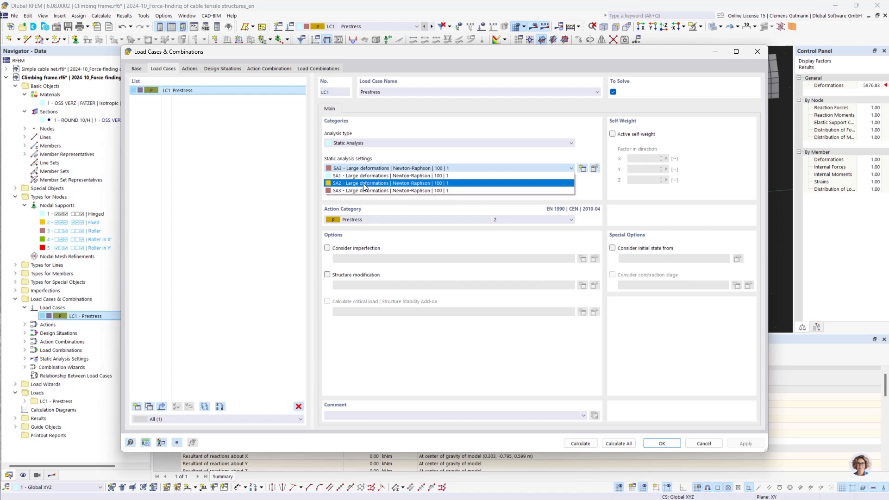
click(363, 183)
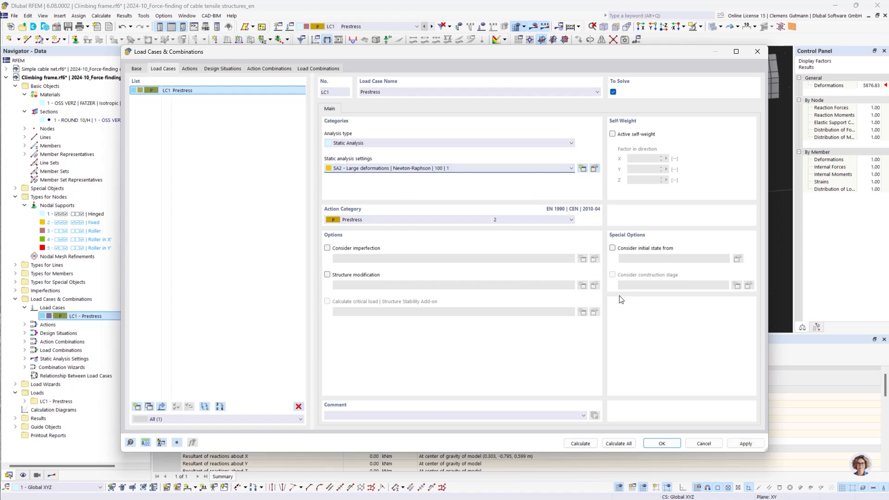
click(660, 444)
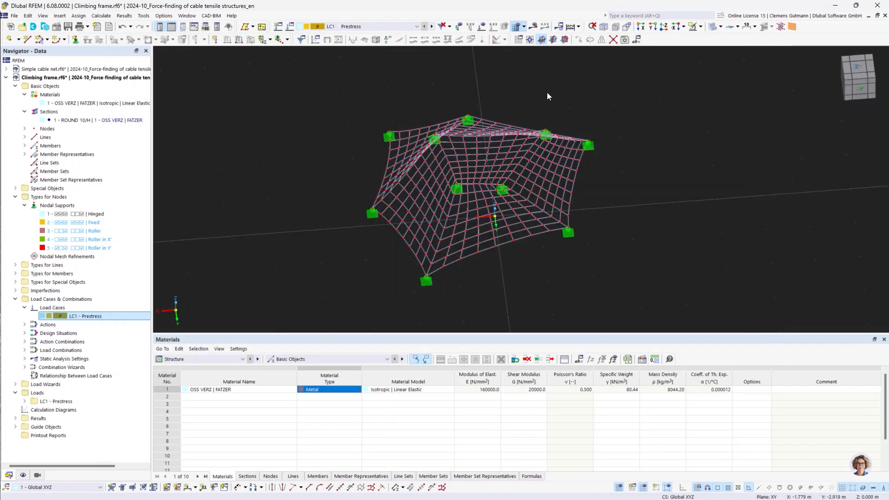
click(533, 28)
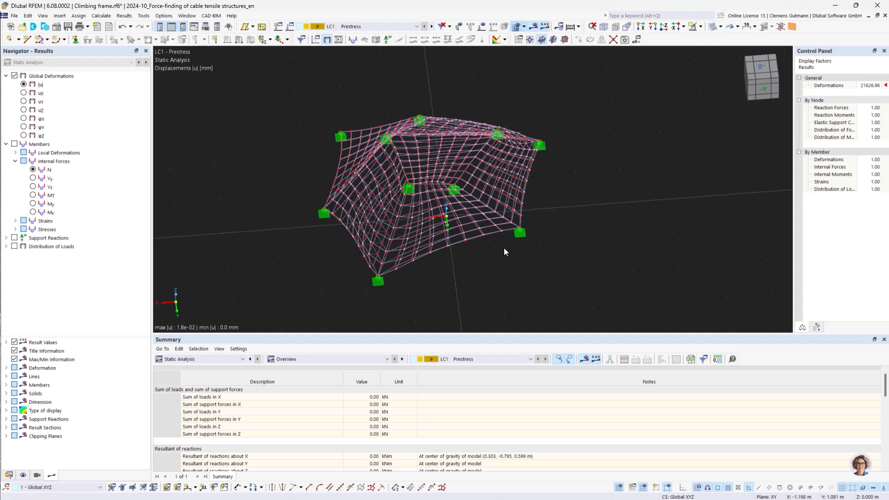
Display the members' axial forces N and examine them near the corner support of the net.
click(32, 170)
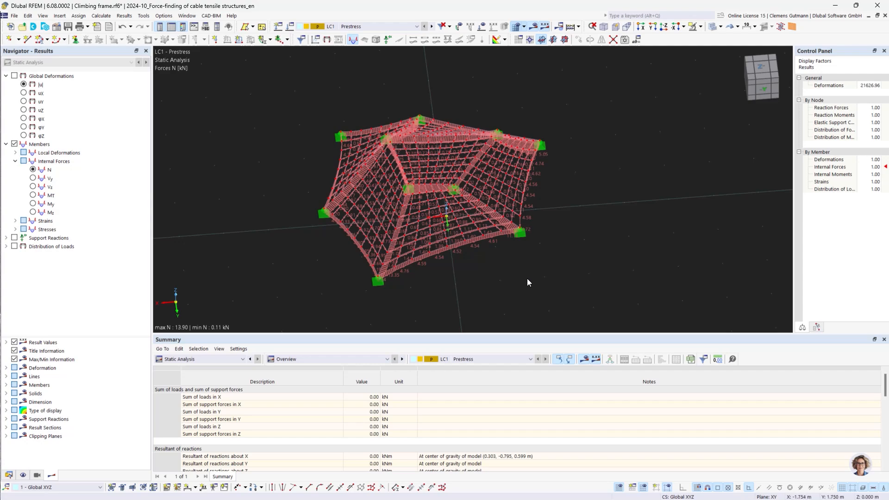
scroll(511, 227, up, 1)
scroll(512, 227, up, 2)
ctrl+middle_drag(621, 215, 546, 226)
scroll(584, 268, up, 4)
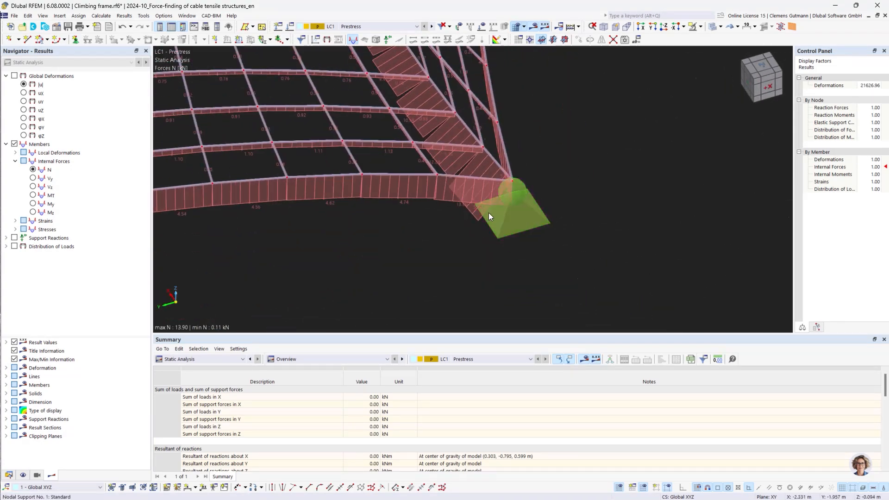
scroll(451, 212, down, 2)
ctrl+middle_drag(449, 212, 439, 252)
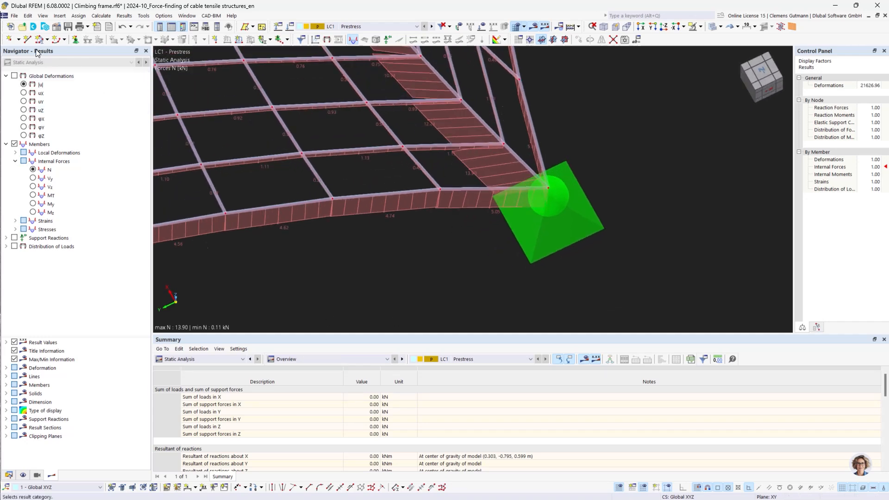
Set the global parameter PrestressLevel to 0.5 and confirm the global parameters.
click(28, 15)
click(93, 305)
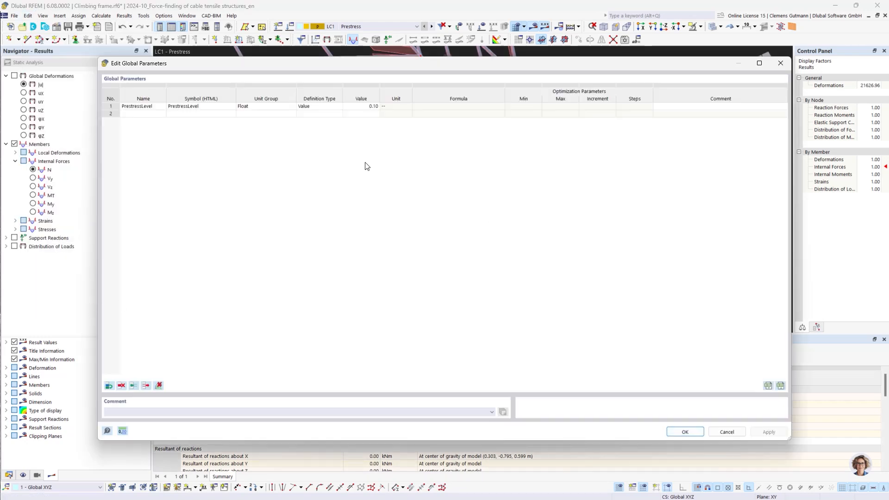
click(366, 106)
click(366, 106)
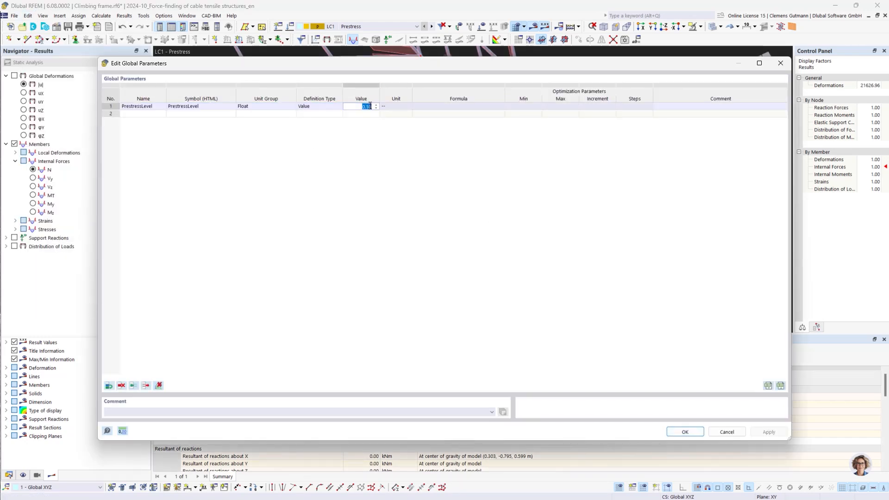
text(0.5)
key(Tab)
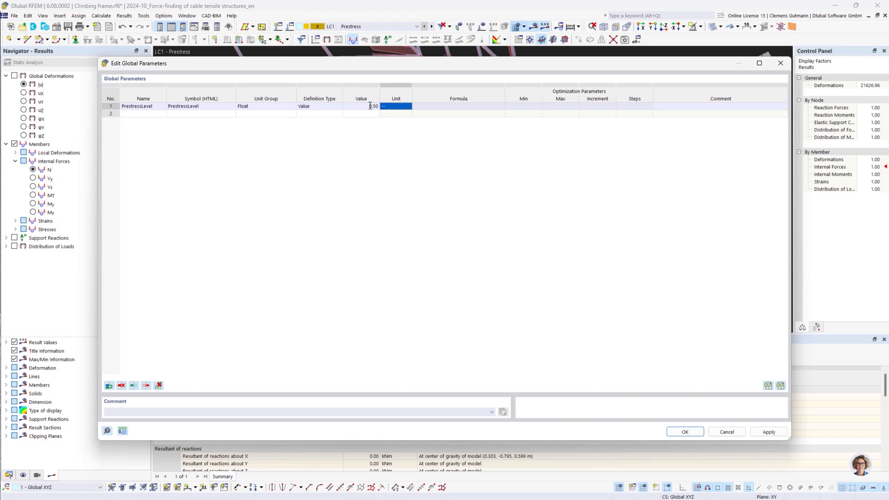
click(683, 432)
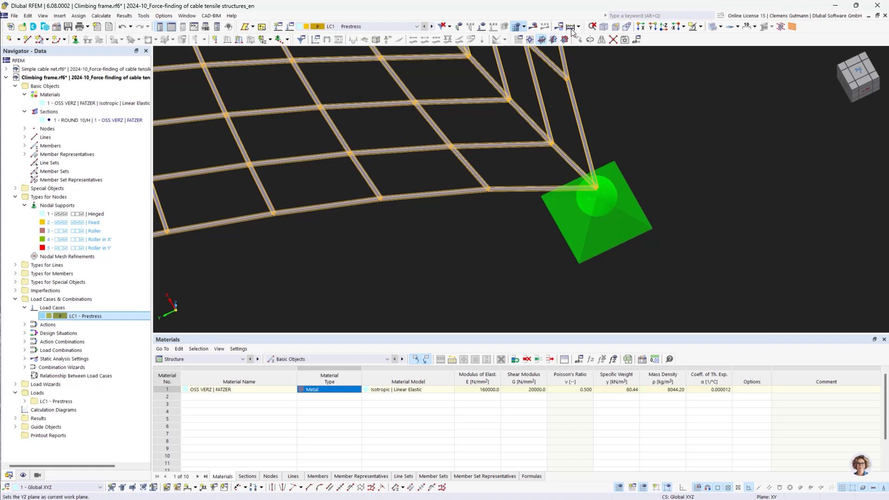
Recalculate LC1, examine the axial forces at the corner support and show the Loads table with the member loads.
click(536, 27)
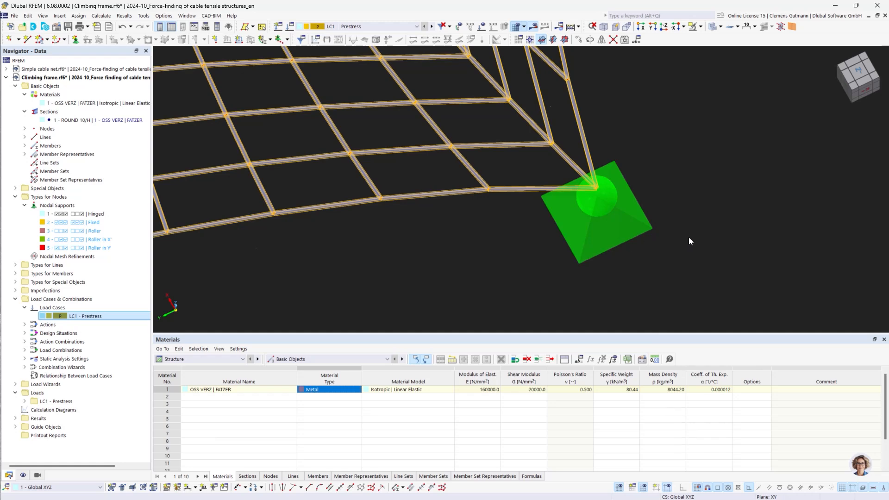
scroll(687, 237, down, 2)
scroll(585, 190, up, 5)
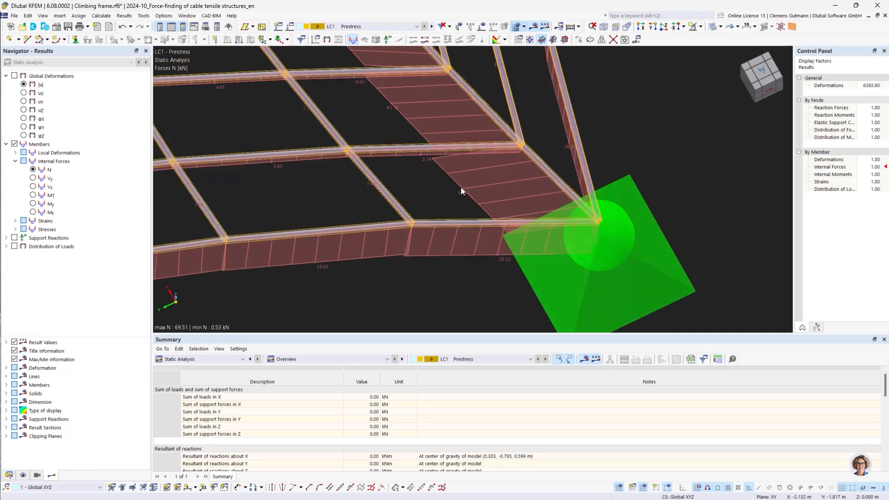
click(208, 359)
click(206, 397)
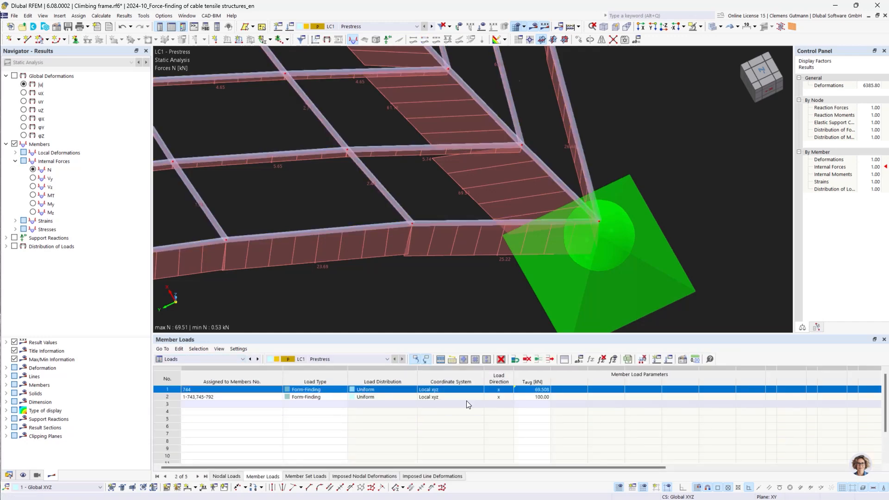
Check the prestress formula of the member 744 load and display the global displacements |u| of the whole net.
click(539, 390)
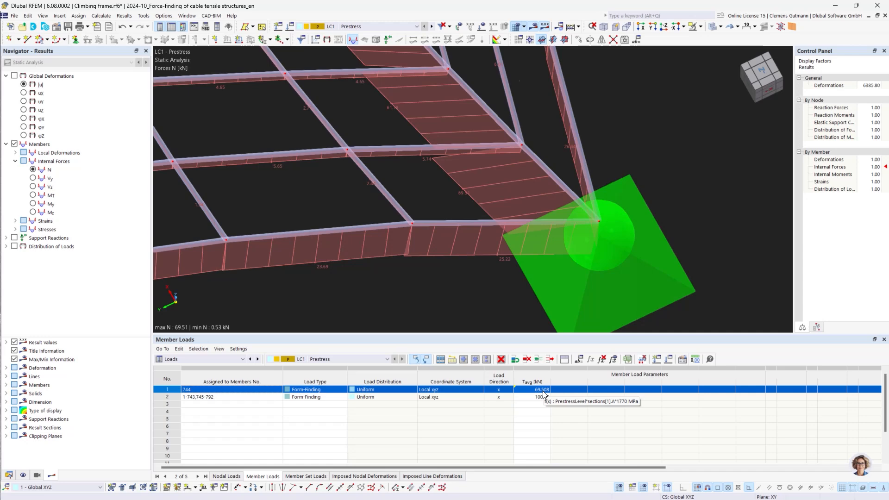
scroll(660, 204, down, 3)
scroll(659, 204, down, 3)
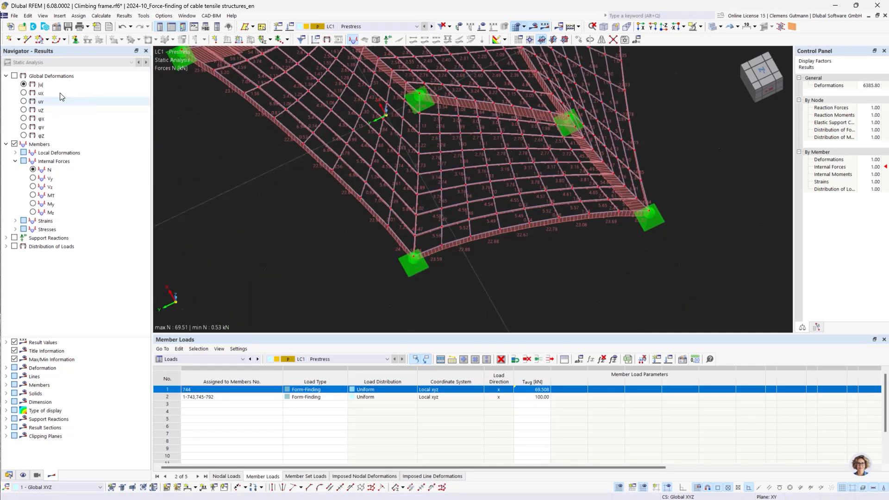
click(24, 84)
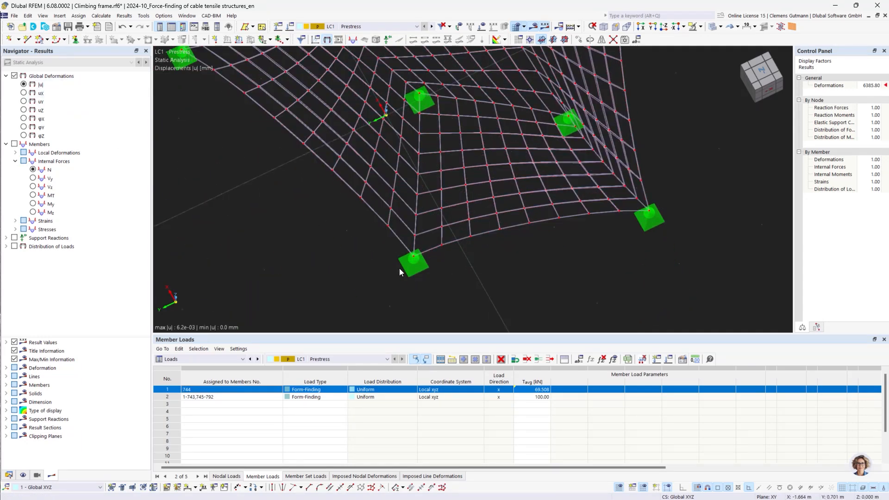
scroll(401, 269, down, 5)
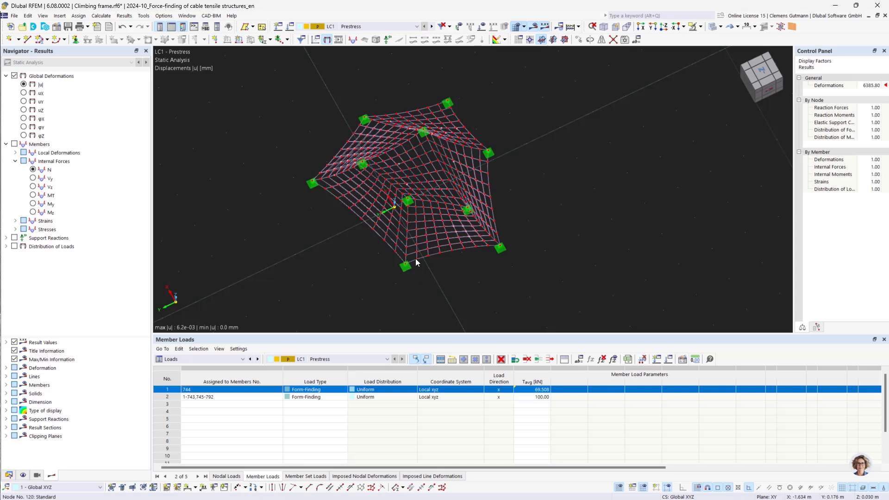
scroll(415, 258, up, 2)
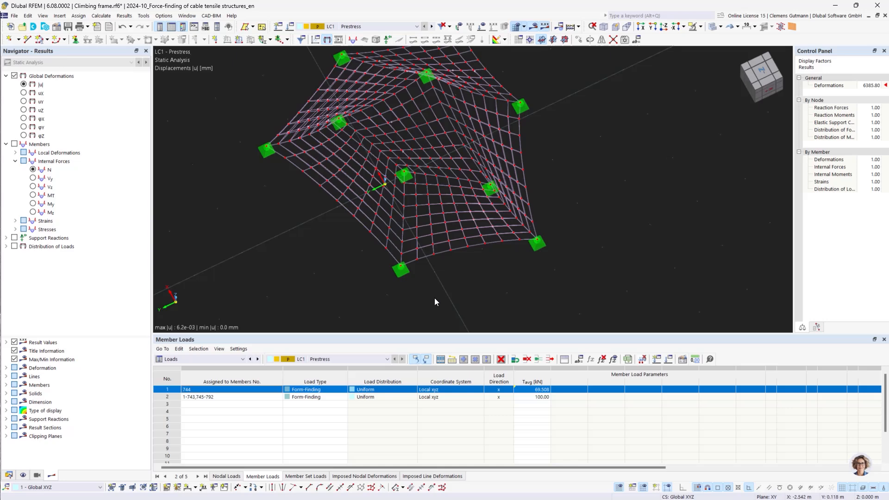
ctrl+middle_drag(435, 298, 540, 251)
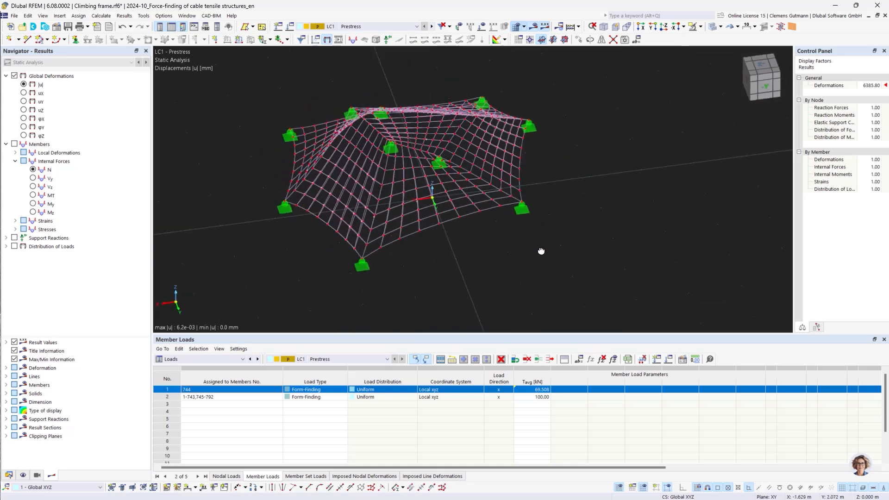
middle_drag(449, 263, 440, 287)
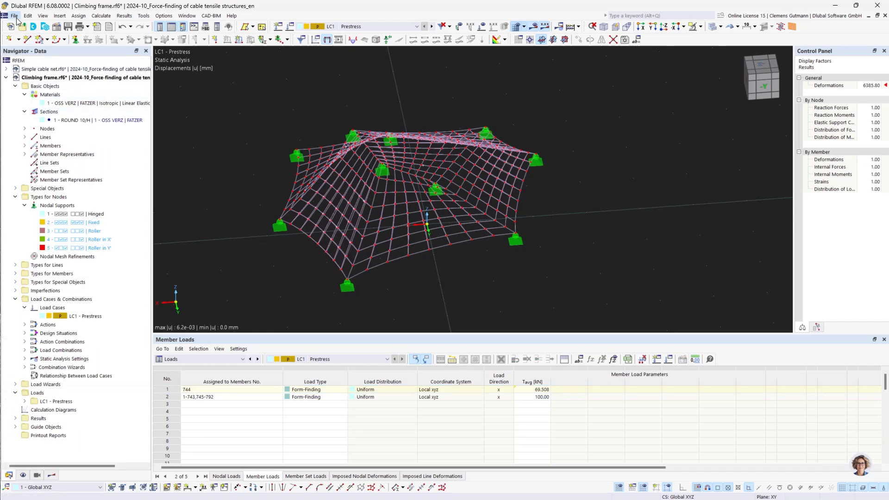
Open the model Climbing frame_prestress validation.rf6 and expand its list of load cases.
click(15, 17)
click(55, 44)
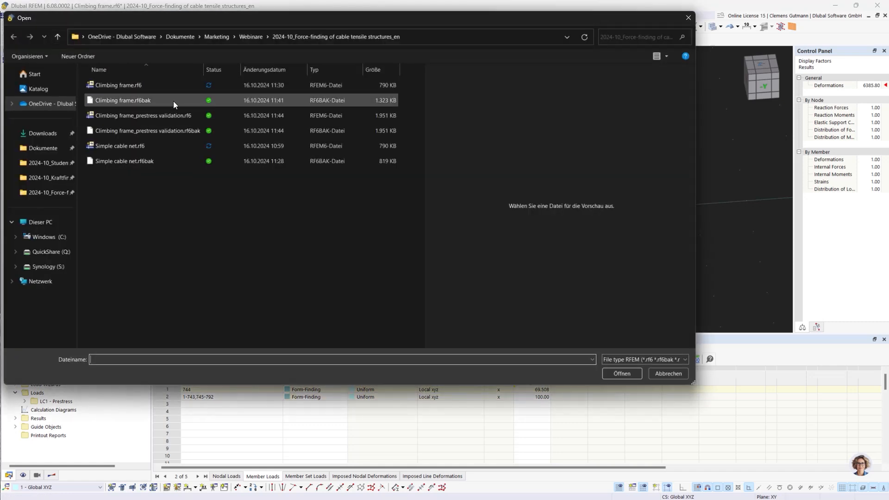
click(142, 116)
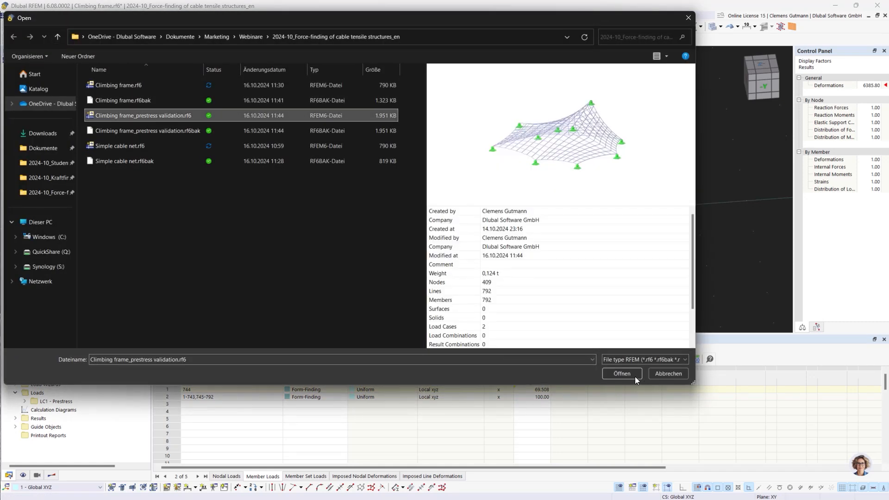
click(635, 377)
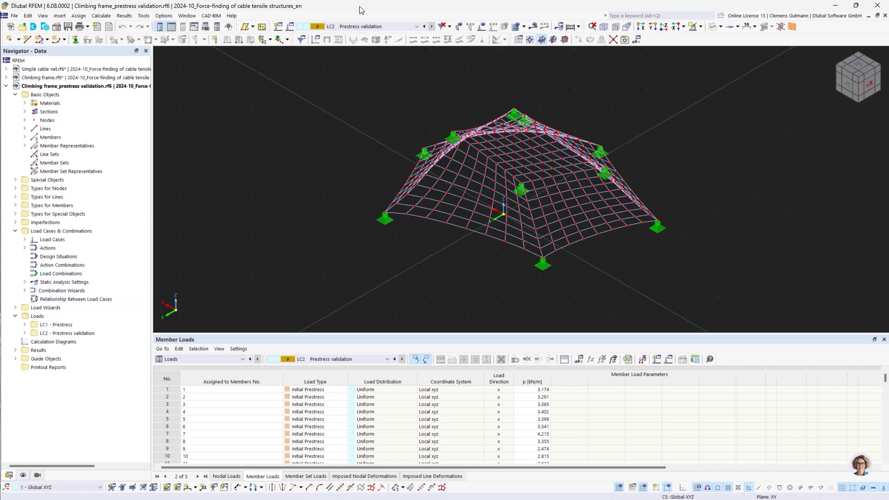
click(25, 239)
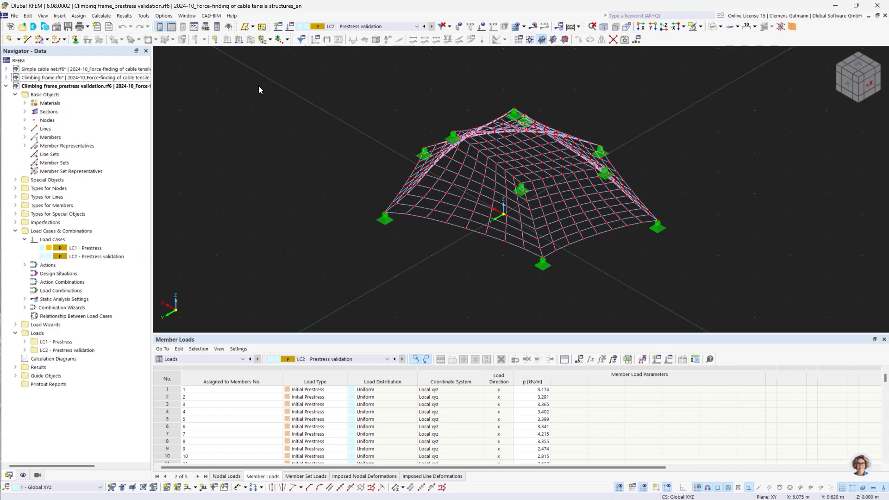
Show the loads of LC2 Prestress validation and examine the initial prestress loads at the corner support.
click(482, 27)
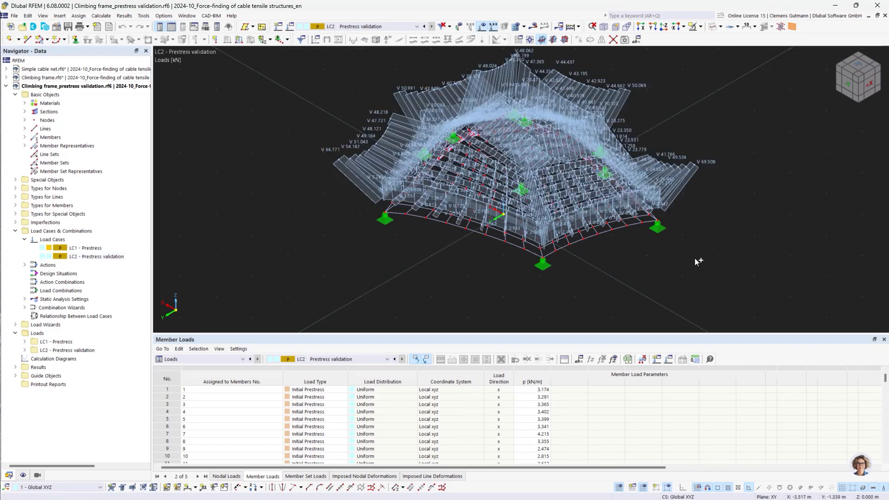
ctrl+middle_drag(694, 257, 617, 279)
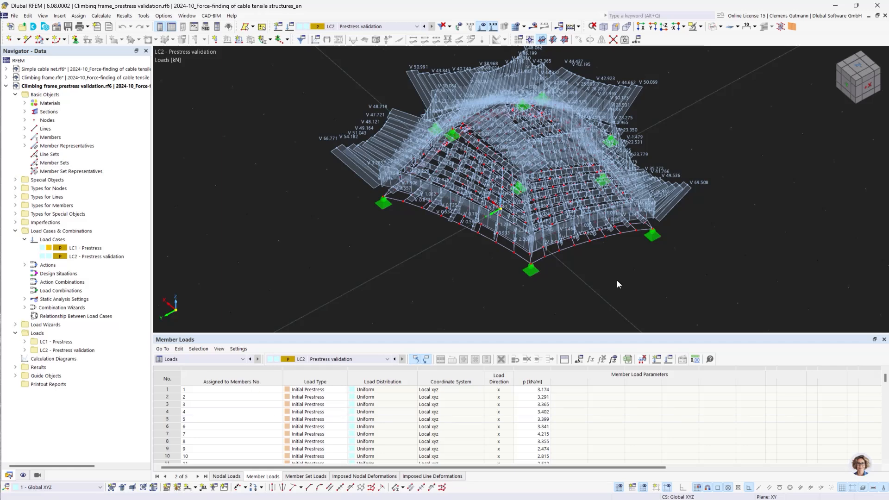
scroll(598, 242, up, 2)
scroll(500, 223, up, 2)
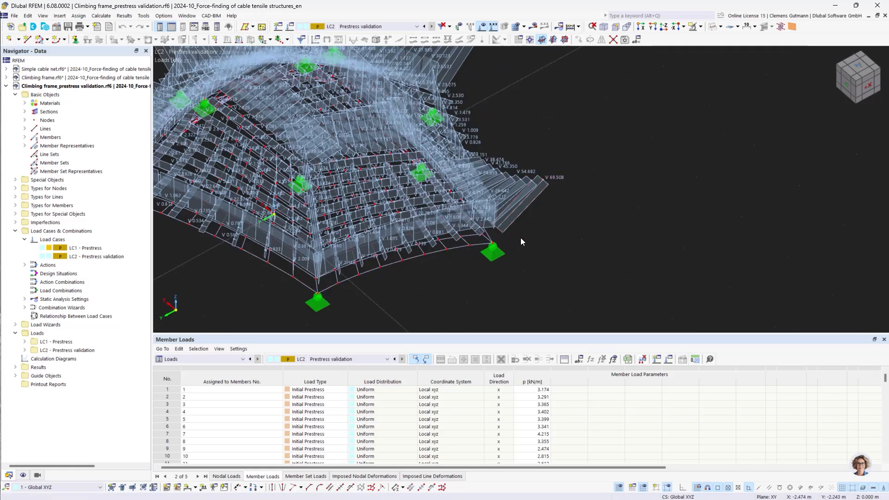
scroll(520, 237, up, 2)
middle_drag(584, 220, 537, 251)
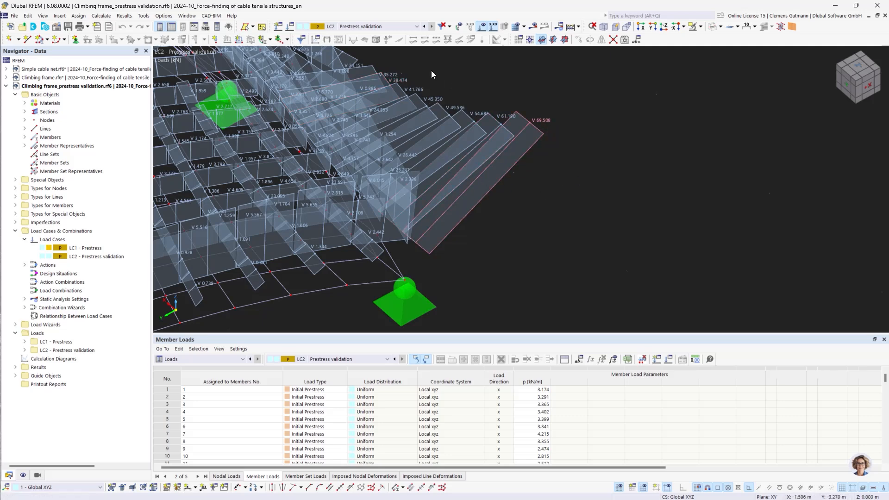
Switch to load case LC1 Prestress and replace its load display with the static analysis results.
click(386, 27)
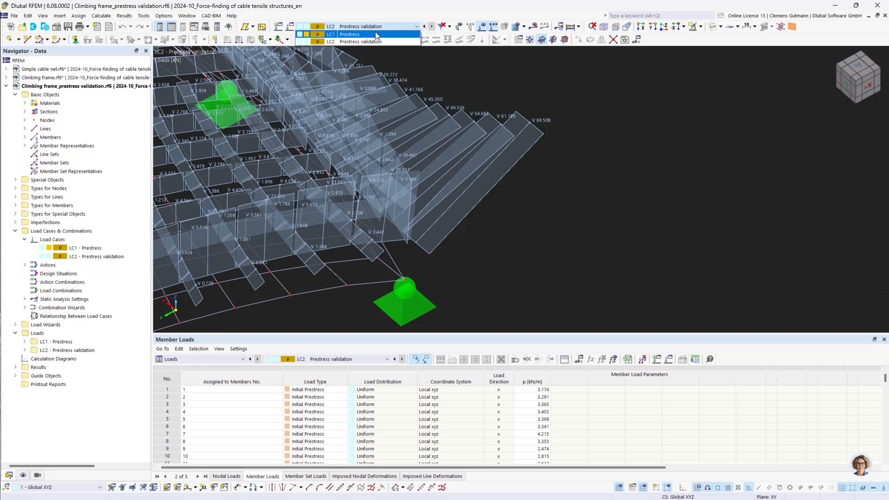
click(375, 34)
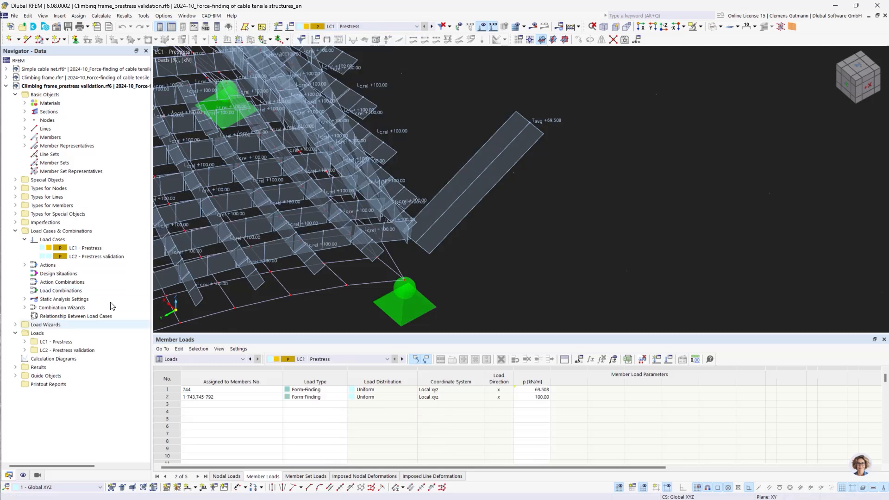
click(481, 27)
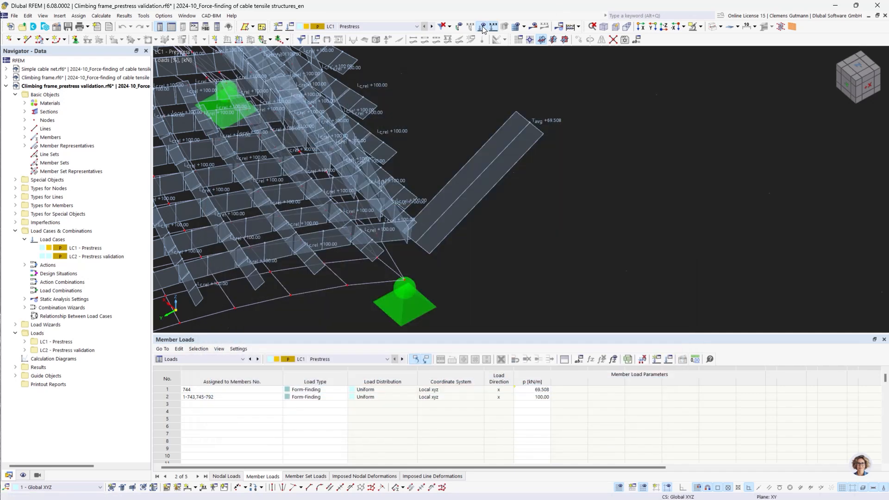
click(482, 26)
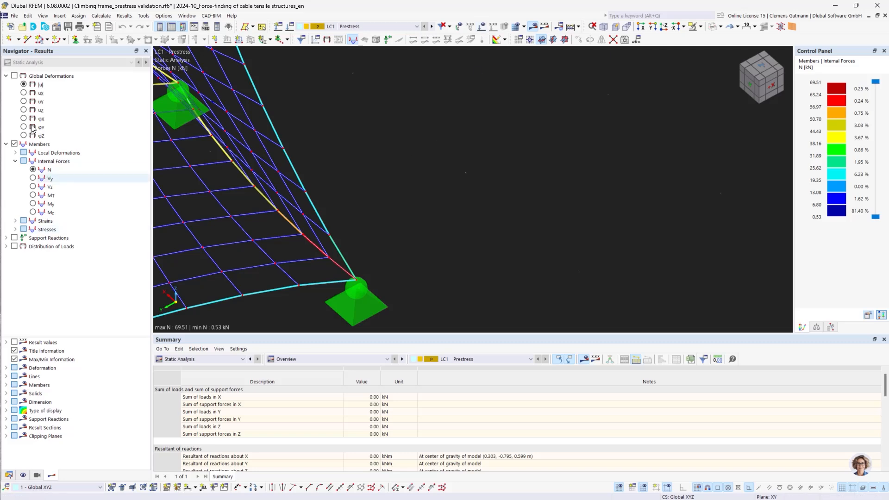
Display the members' axial forces N with result values and examine them at the corner support.
click(49, 170)
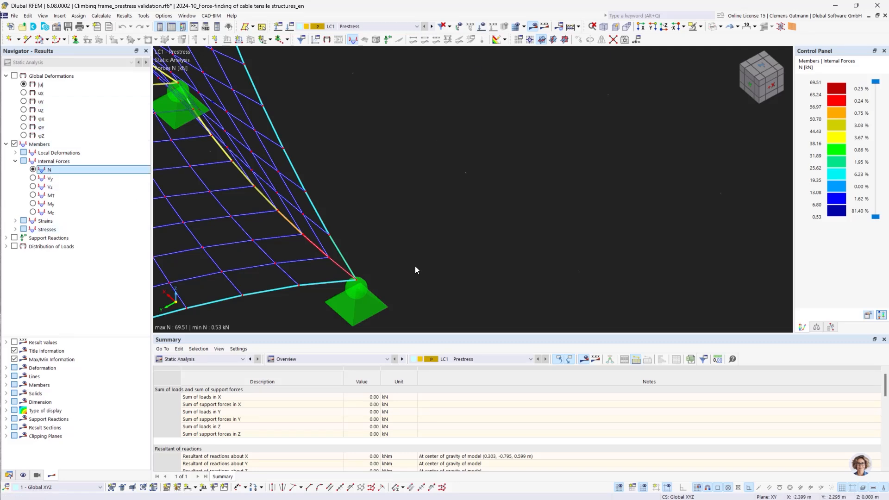
middle_drag(415, 267, 473, 232)
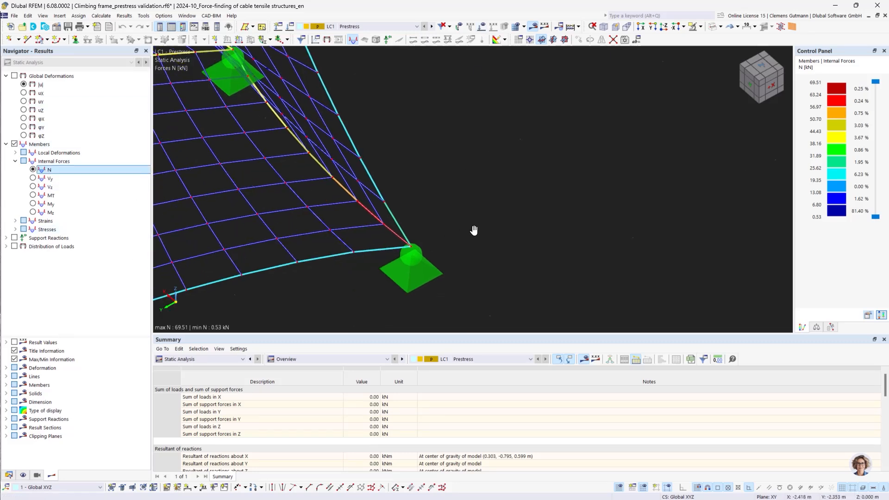
click(14, 343)
scroll(426, 236, up, 2)
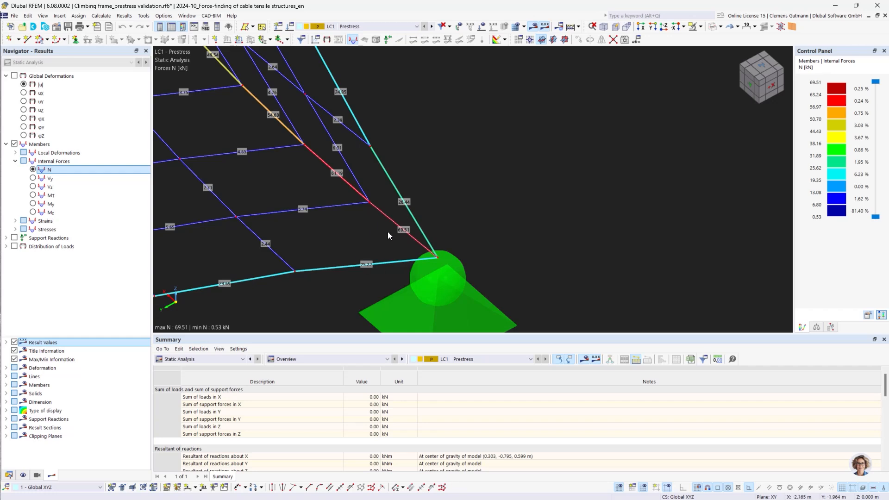
Calculate load case LC2 Prestress validation and display the global displacements |u| of the net.
click(431, 27)
click(529, 28)
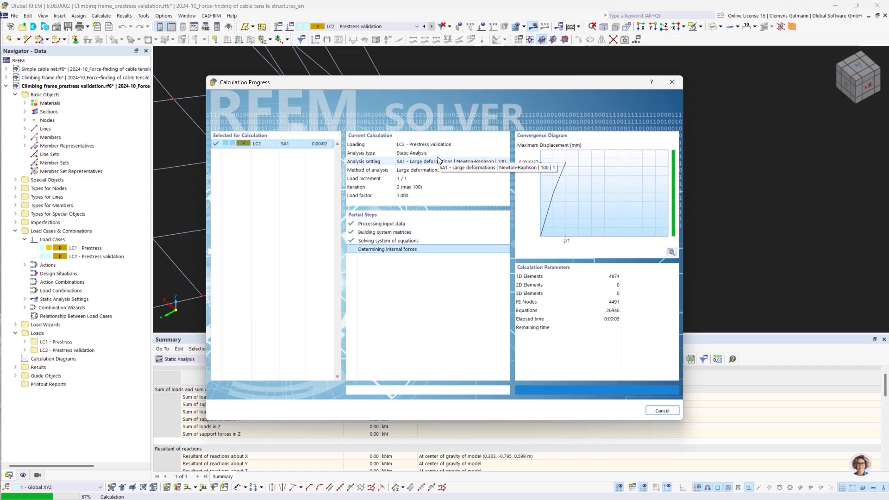
scroll(640, 221, down, 5)
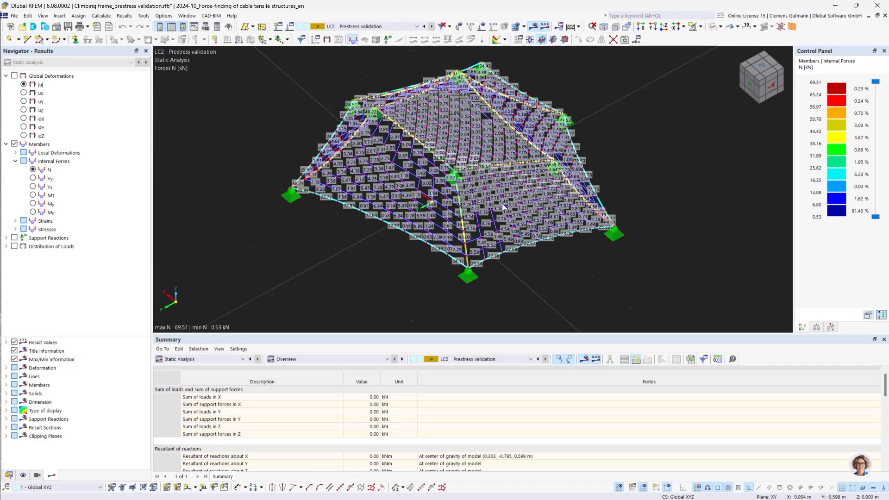
click(24, 85)
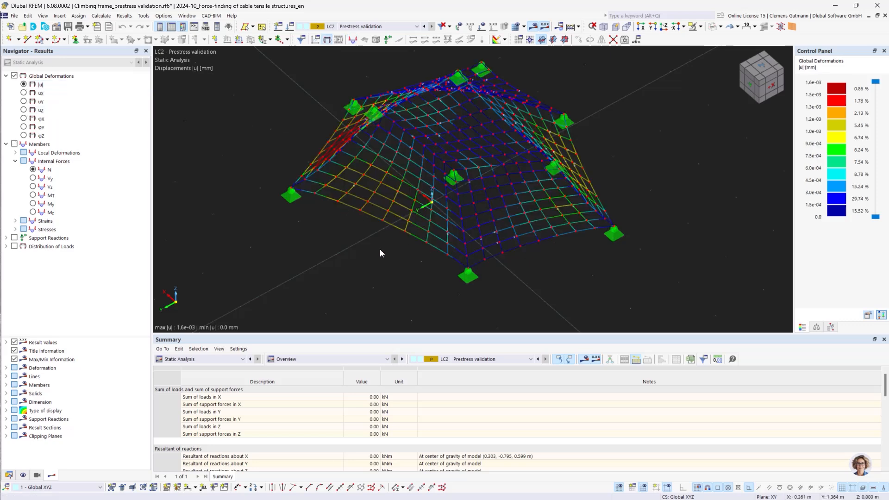
ctrl+middle_drag(390, 248, 457, 261)
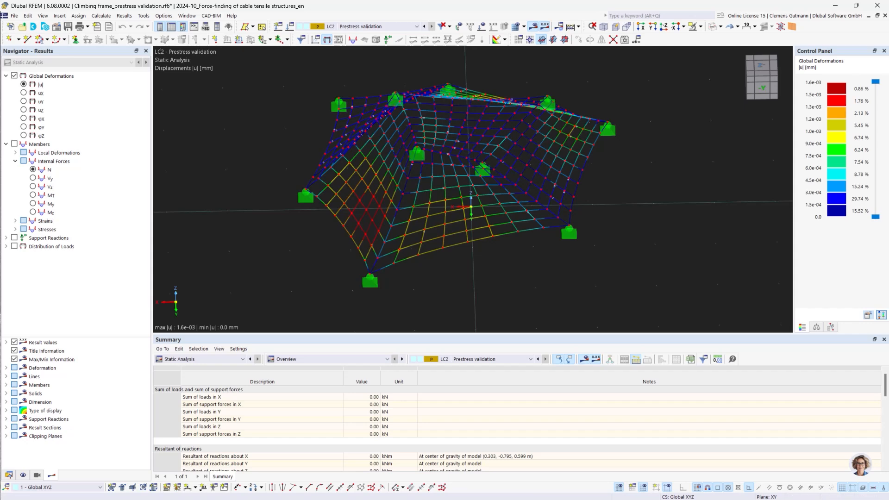
Return to the Climbing frame.rf6 model, activate self-weight in LC1 Prestress with a Z factor of -1.000, and calculate it.
click(9, 475)
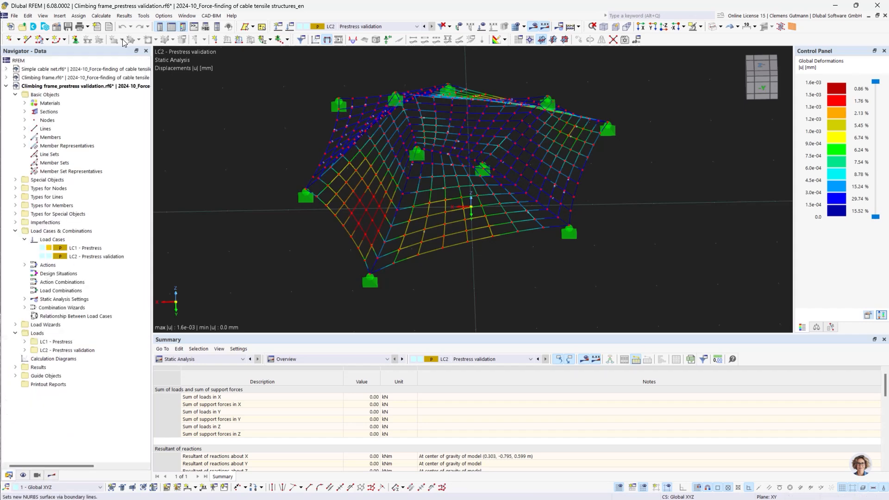
click(89, 79)
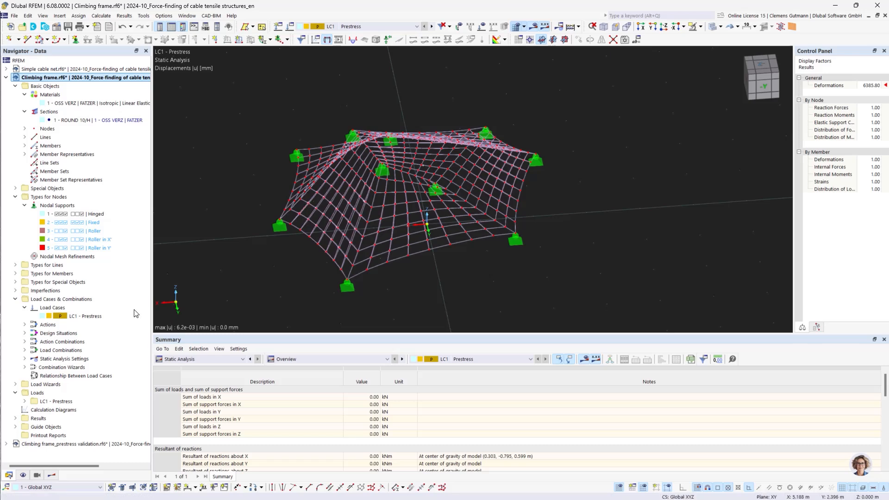
right_click(65, 310)
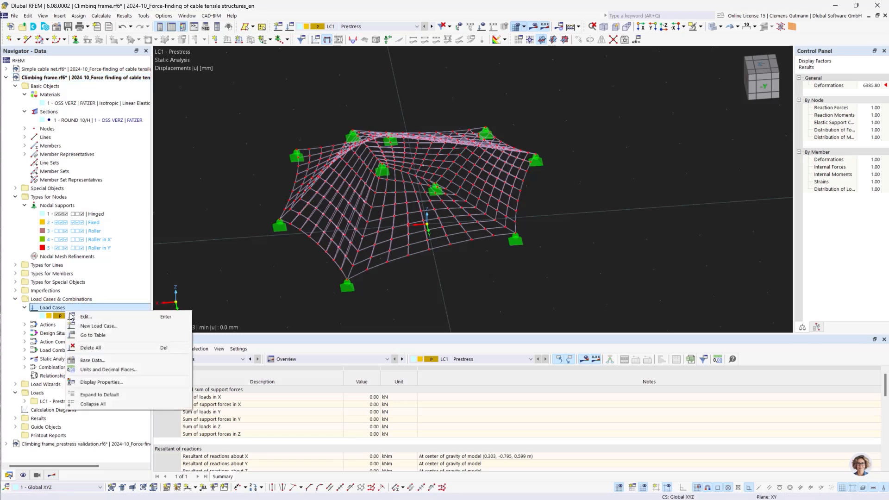
click(71, 313)
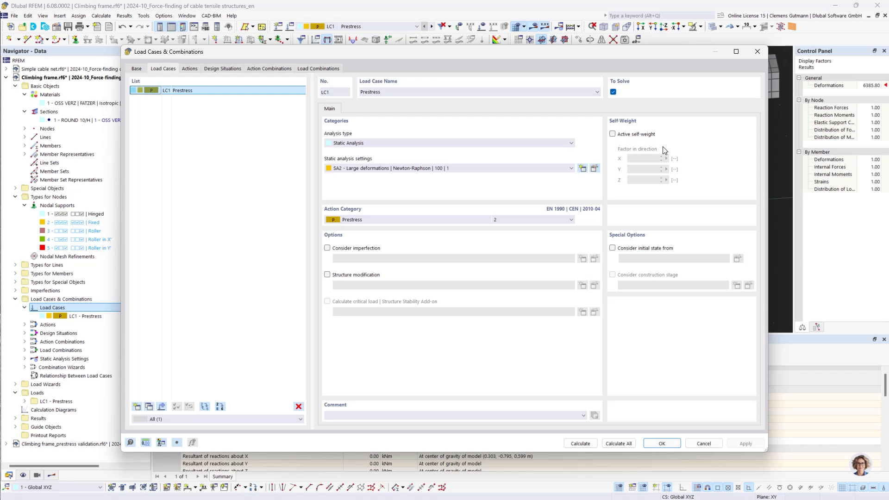
click(612, 134)
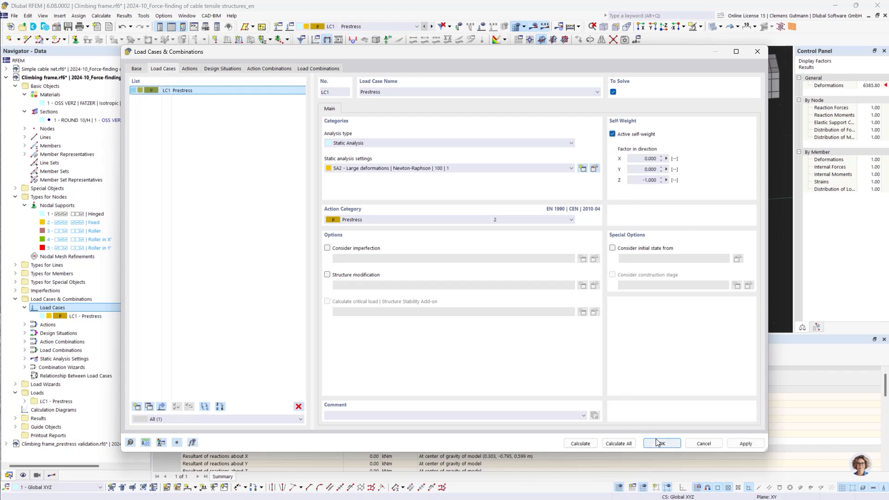
click(575, 447)
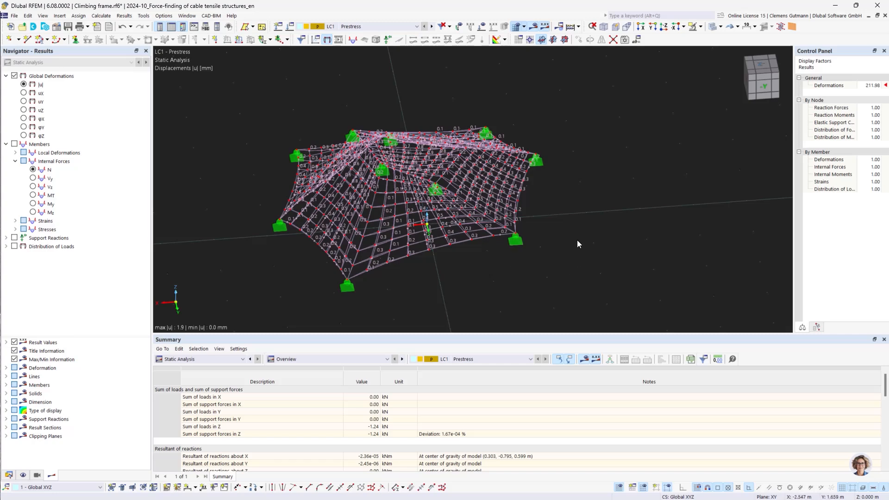
Examine the LC1 displacements |u| under self-weight from several sides of the net.
ctrl+middle_drag(584, 209, 505, 222)
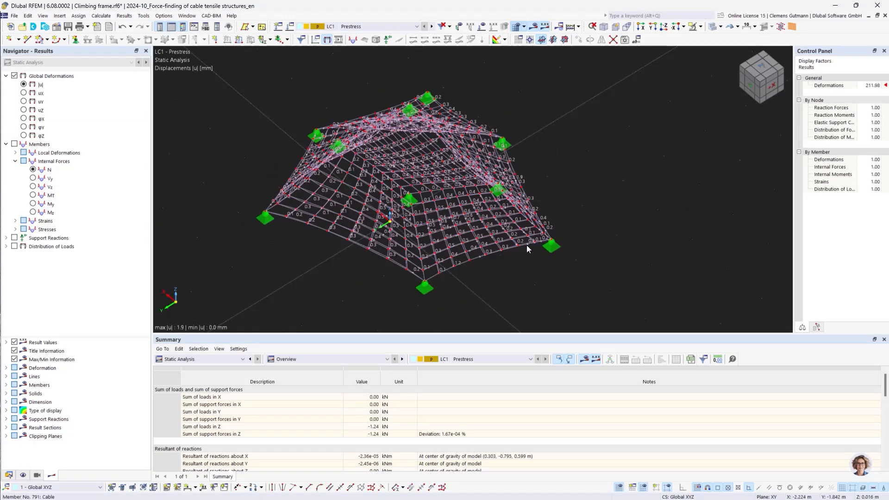
ctrl+middle_drag(512, 251, 500, 272)
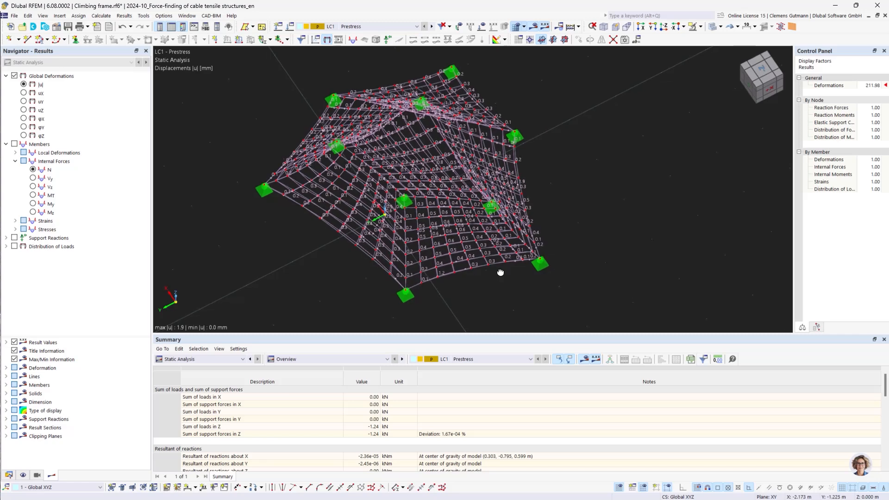
ctrl+middle_drag(579, 248, 422, 186)
scroll(494, 224, up, 3)
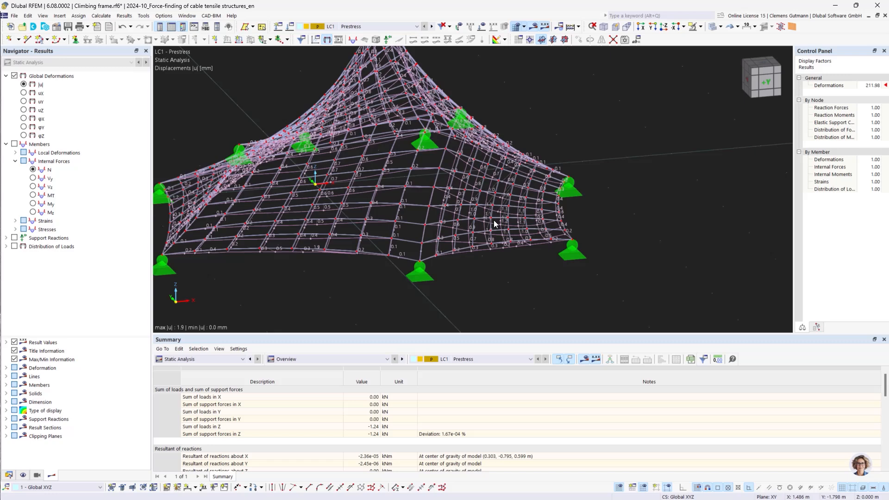
Examine the LC1 displacement values close up along the net's lower edge supports.
scroll(494, 224, up, 2)
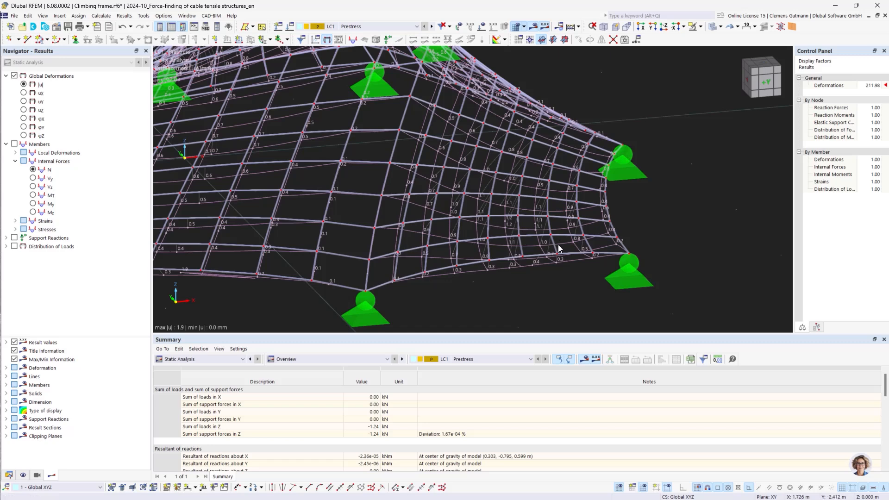
scroll(557, 246, down, 3)
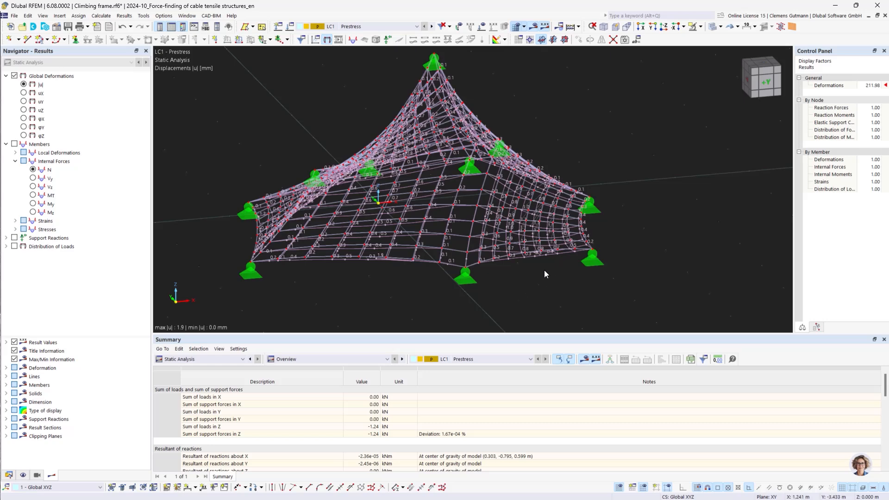
mouse_move(555, 264)
ctrl+middle_down()
mouse_move(536, 294)
mouse_move(611, 271)
mouse_move(671, 272)
mouse_move(556, 271)
ctrl+middle_up()
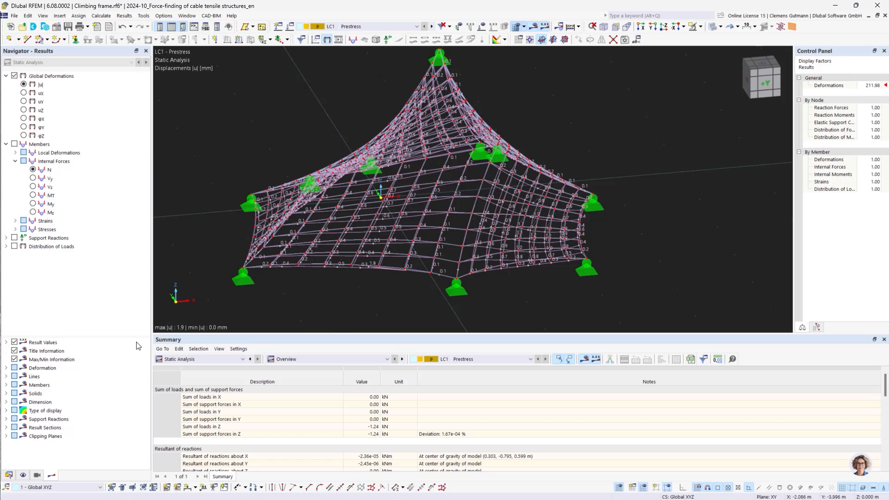
Add a new load case LC2 to the Climbing frame model with the action category None.
click(9, 474)
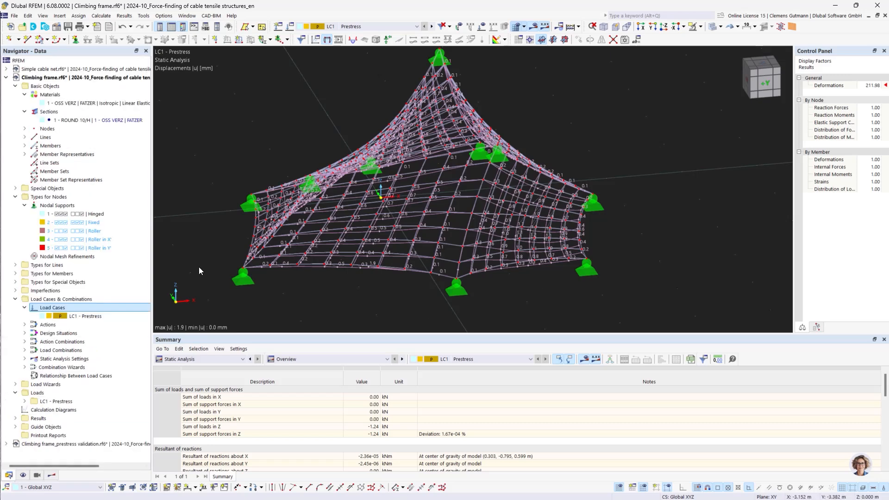
right_click(47, 305)
click(59, 313)
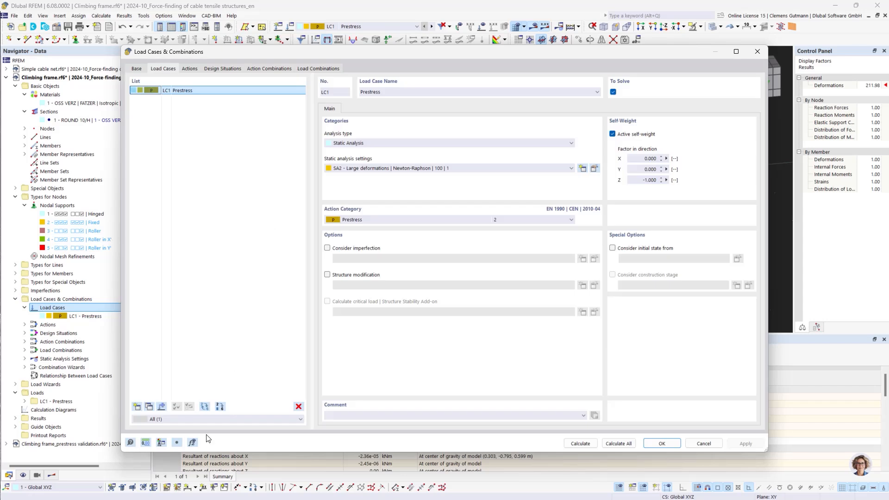
click(136, 407)
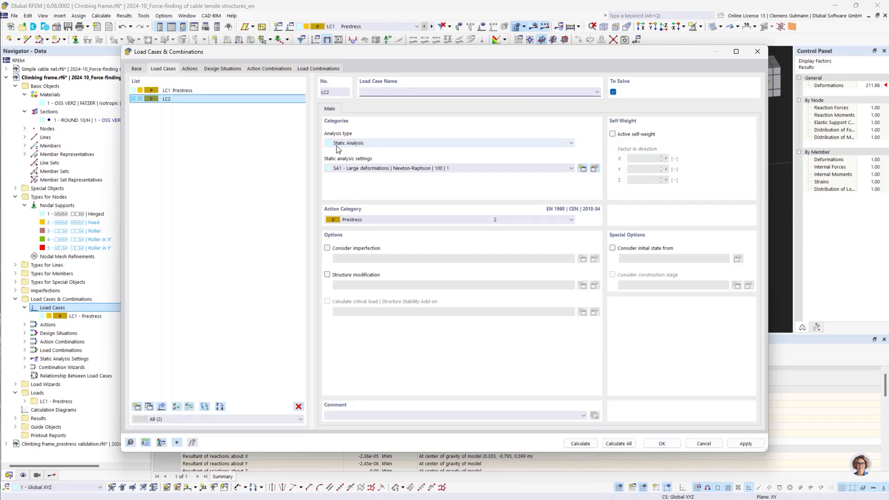
click(382, 218)
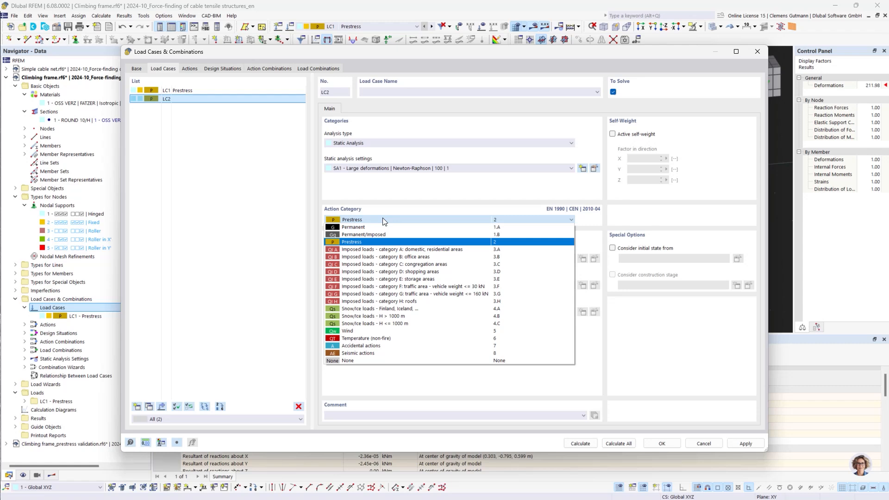
click(358, 360)
Name LC2 "Child load" and let it consider the initial state from LC1 - Prestress.
click(403, 91)
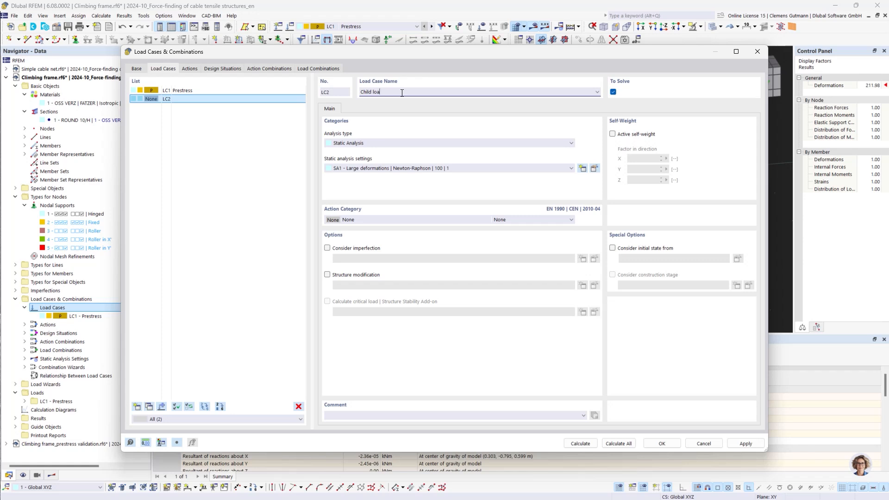
text(d)
key(Tab)
click(618, 252)
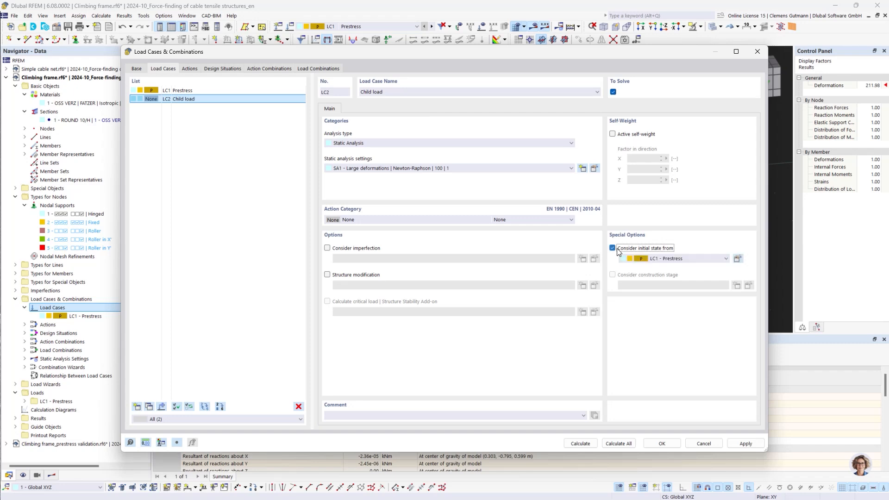
click(661, 444)
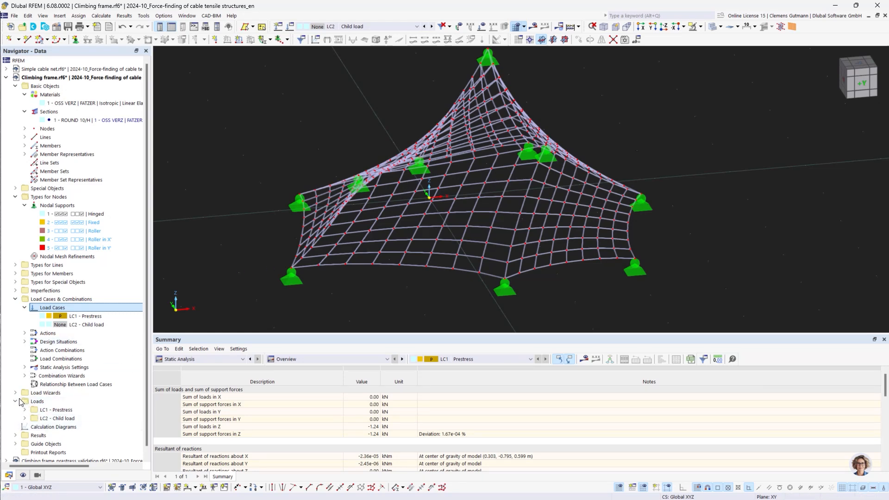
Start a new nodal load in LC2 - Child load with a 0.5 kN force in global Z.
click(25, 418)
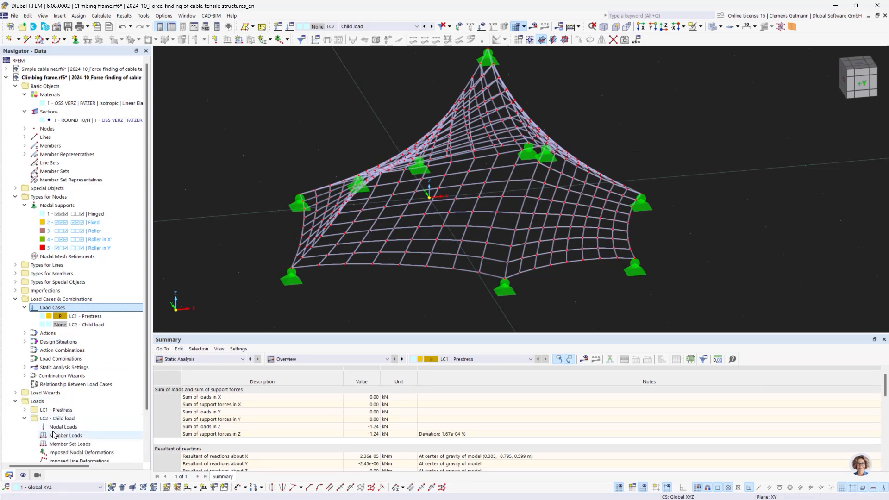
scroll(65, 396, down, 2)
right_click(68, 375)
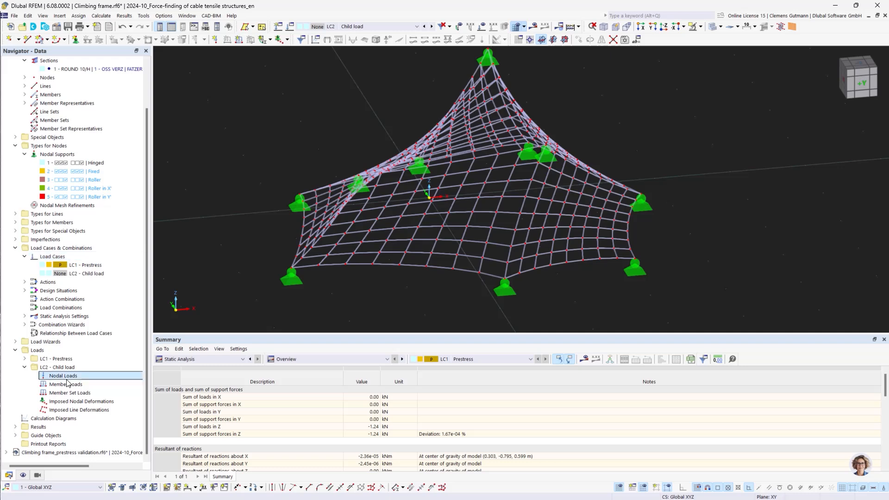
click(119, 273)
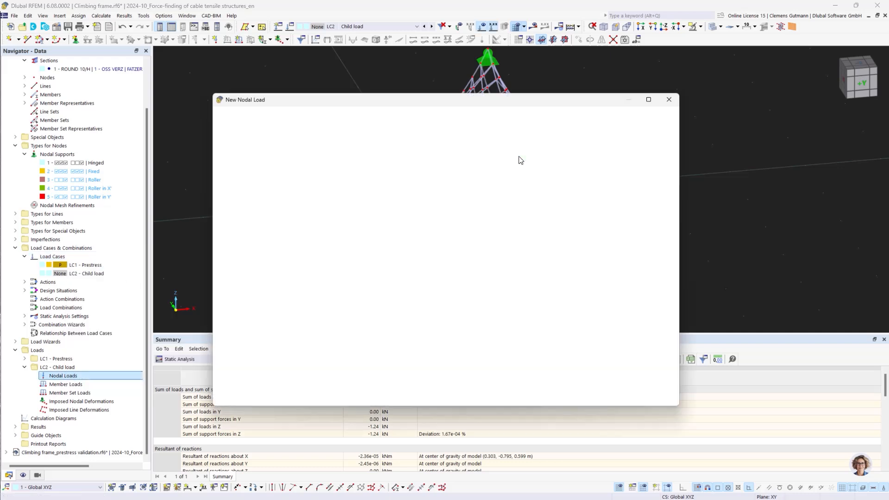
click(366, 170)
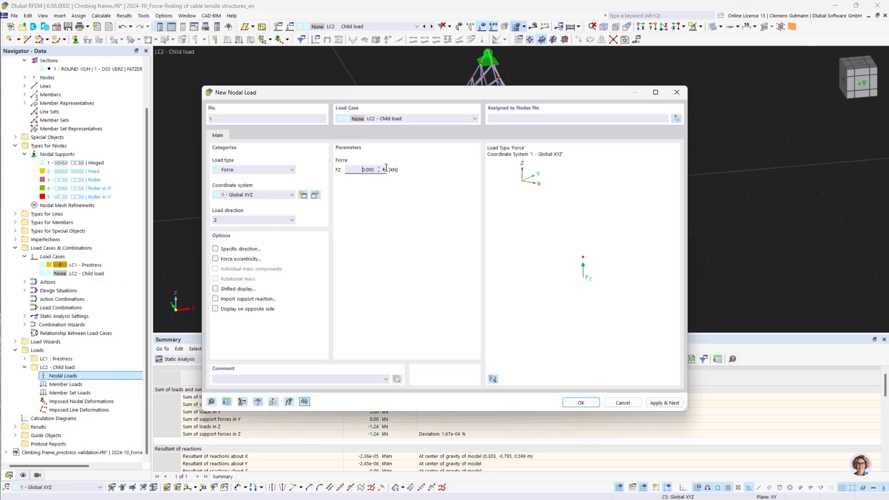
text(0,5)
key(Tab)
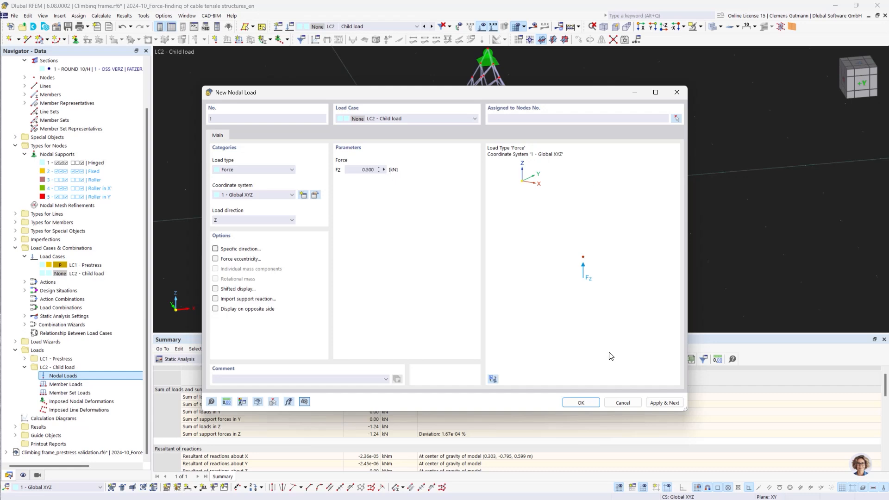
Assign the nodal load to nodes 24, 289, 372 and 158, spread over different sides of the net.
click(677, 119)
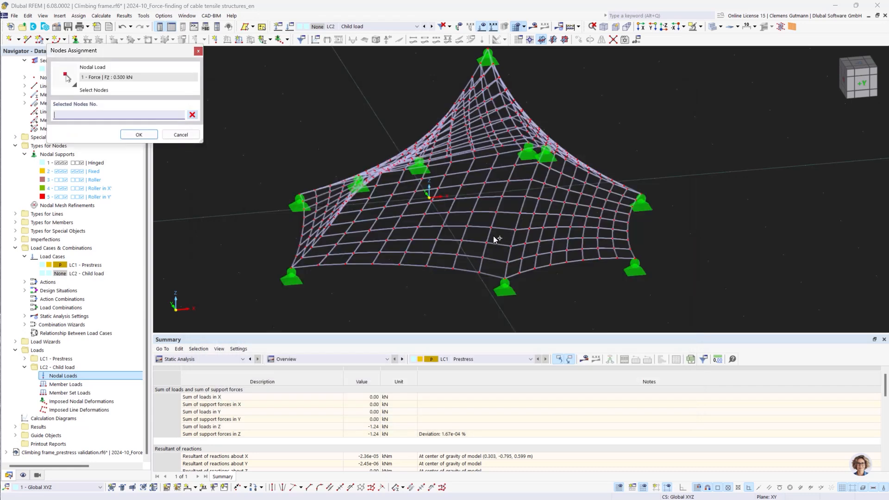
ctrl+middle_drag(452, 257, 481, 281)
scroll(464, 96, up, 3)
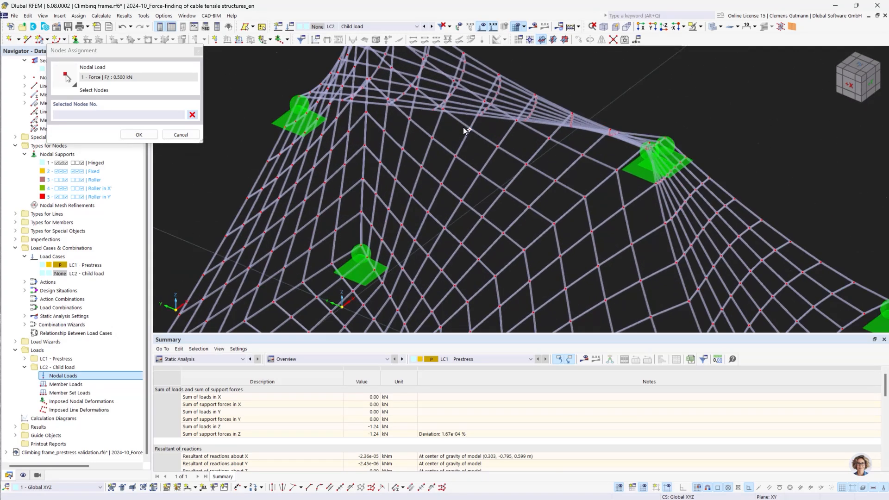
click(455, 156)
scroll(463, 167, down, 5)
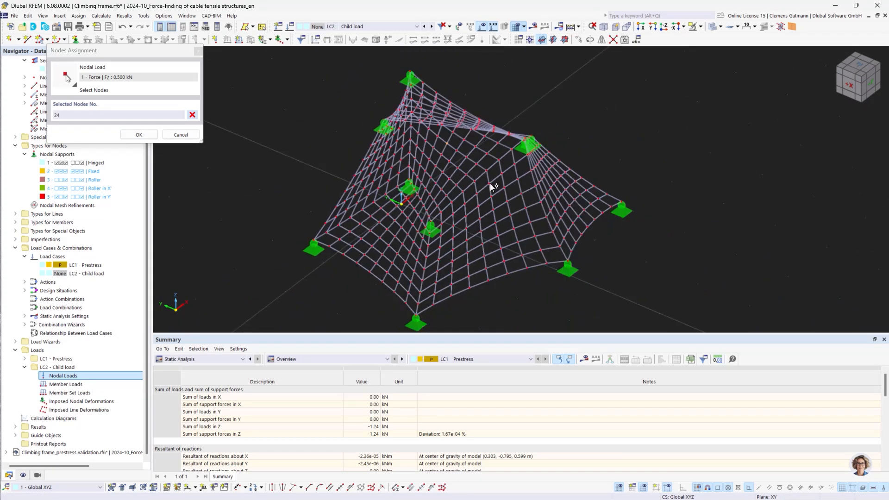
ctrl+middle_drag(486, 184, 553, 218)
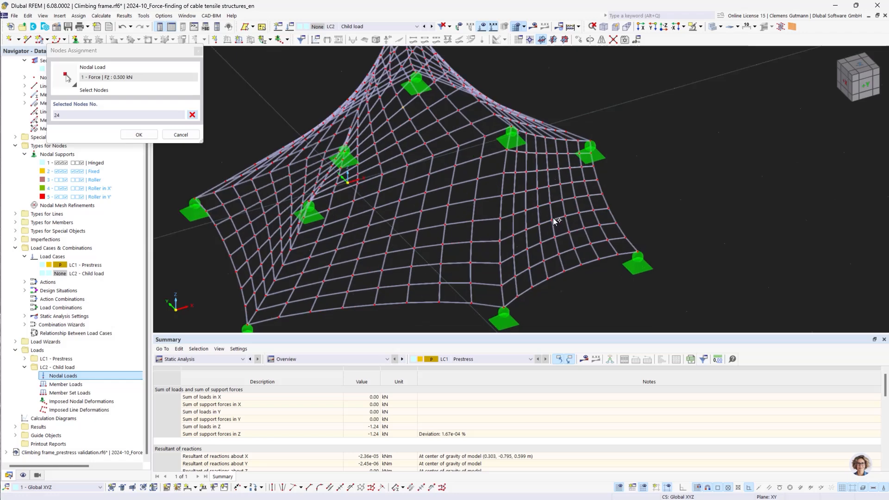
click(447, 267)
ctrl+middle_drag(352, 287, 423, 281)
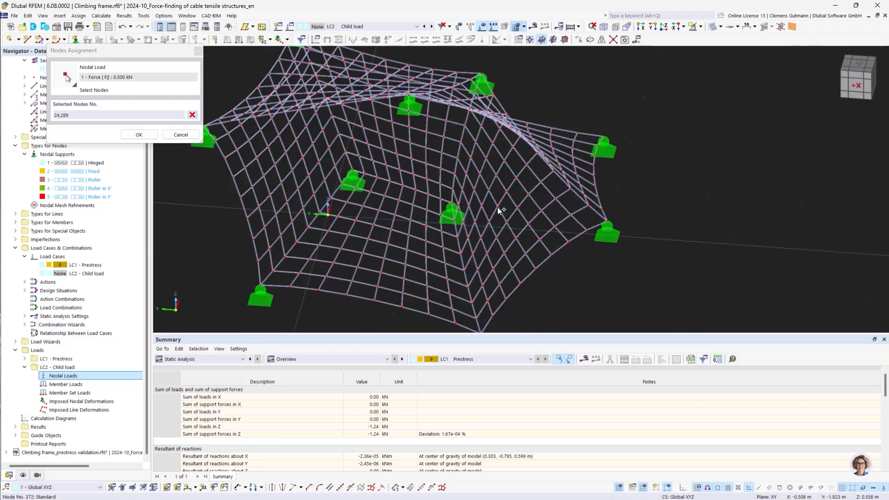
click(372, 268)
ctrl+middle_drag(371, 269, 416, 218)
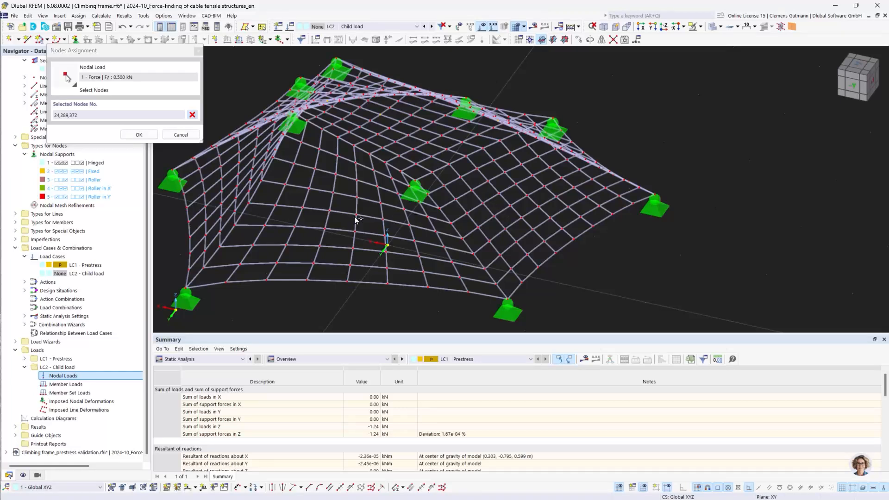
click(414, 253)
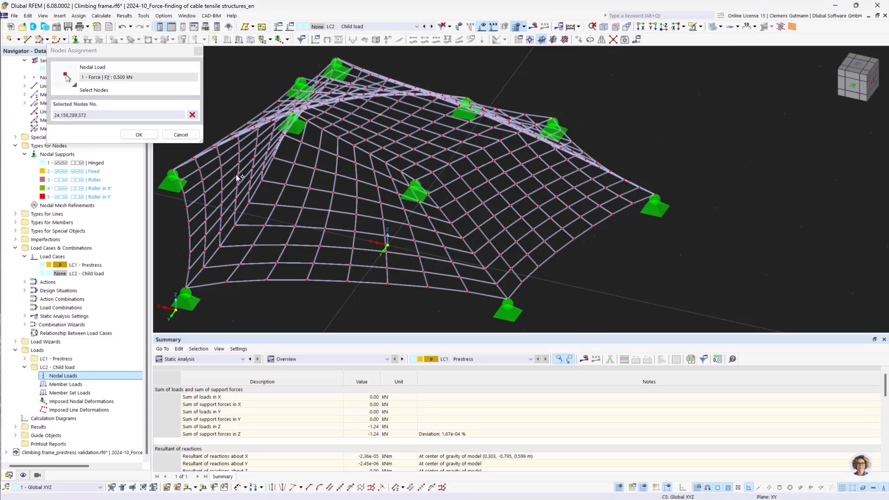
click(137, 135)
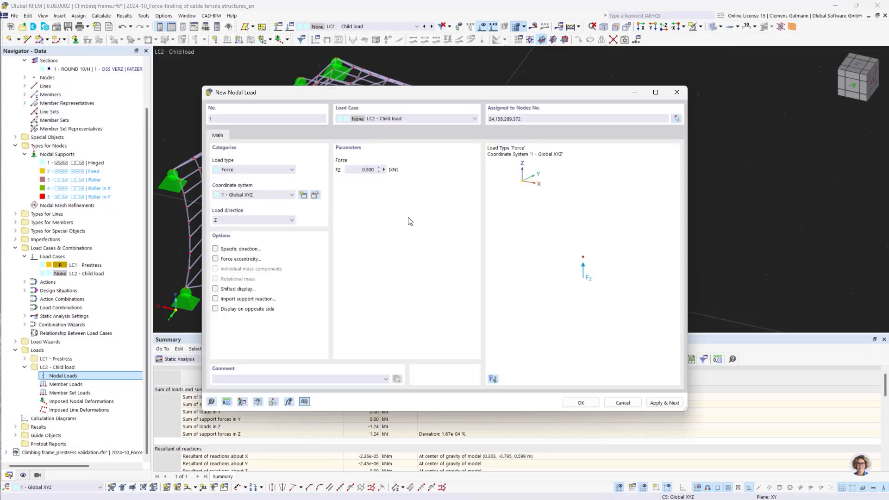
Make the nodal force act downward with Fz = -0.500 kN and create the load.
click(355, 170)
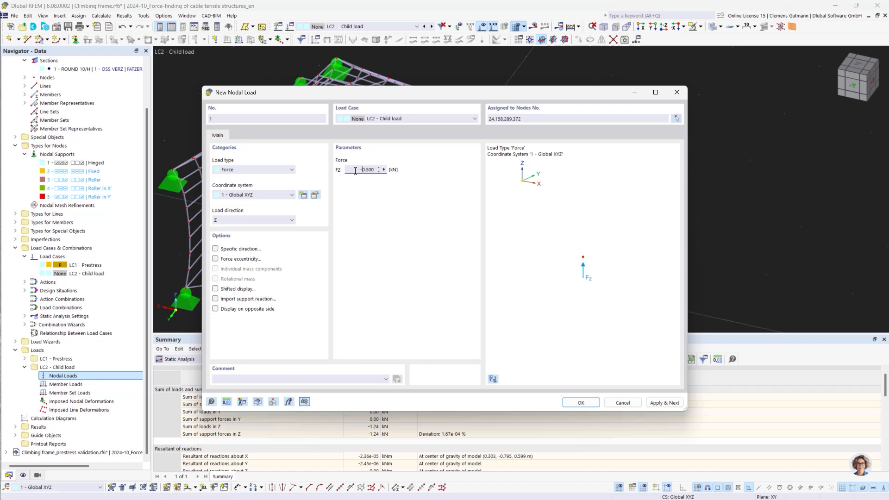
click(580, 405)
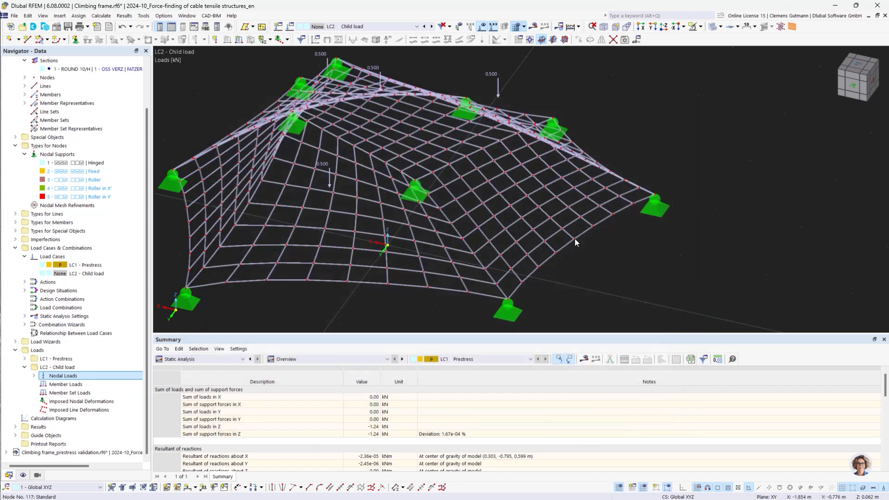
scroll(662, 264, down, 3)
ctrl+middle_drag(664, 267, 607, 270)
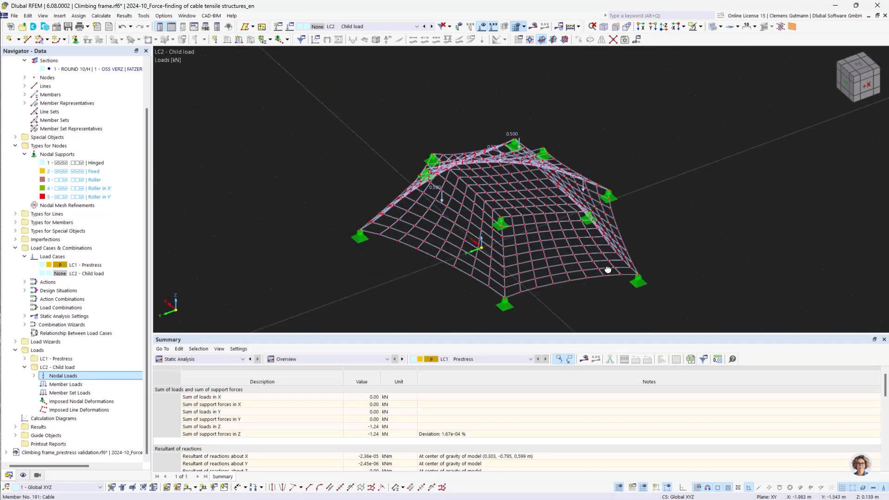
Calculate LC2 - Child load and examine the displacements |u| of the net around the loaded nodes.
click(532, 26)
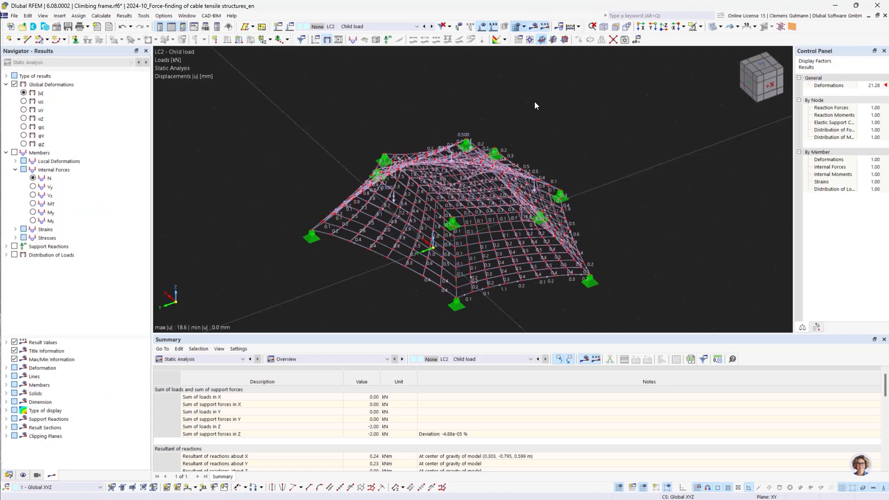
scroll(471, 185, up, 4)
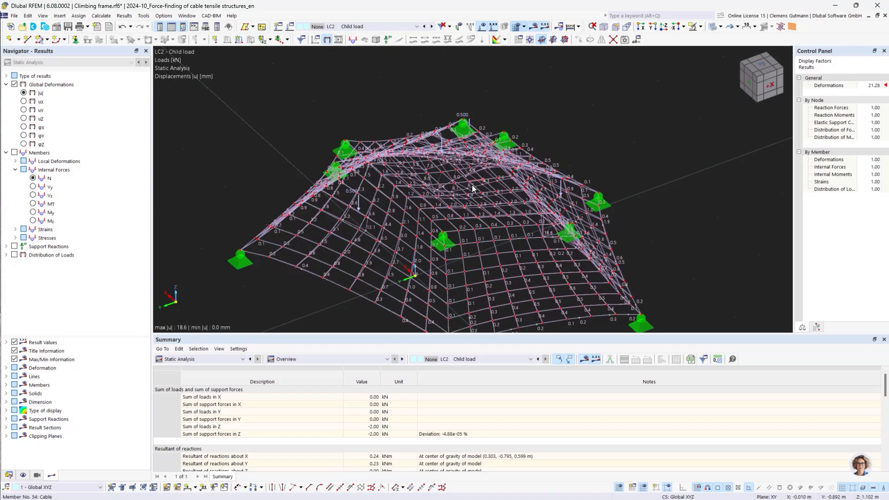
ctrl+middle_drag(434, 246, 402, 239)
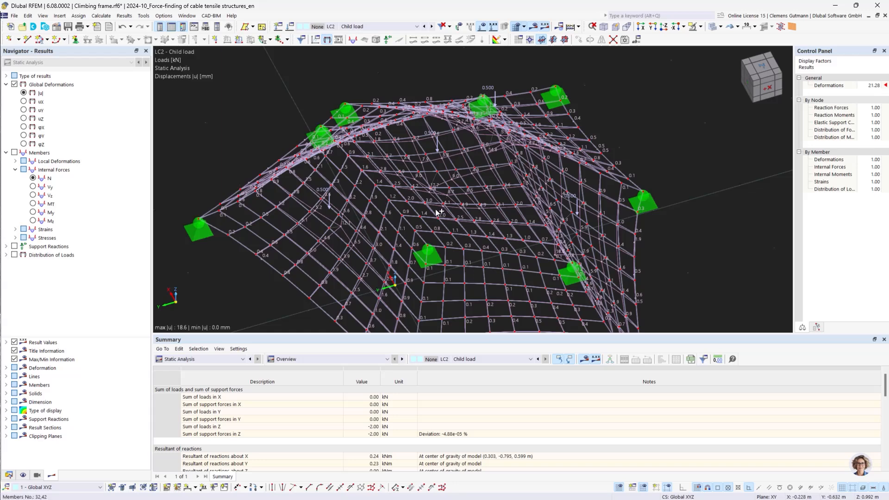
ctrl+middle_drag(437, 211, 511, 262)
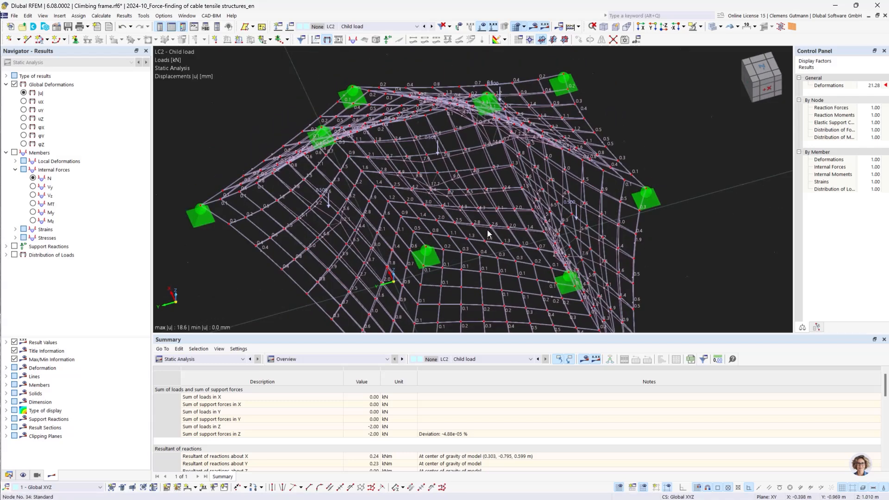
ctrl+middle_drag(506, 292, 468, 226)
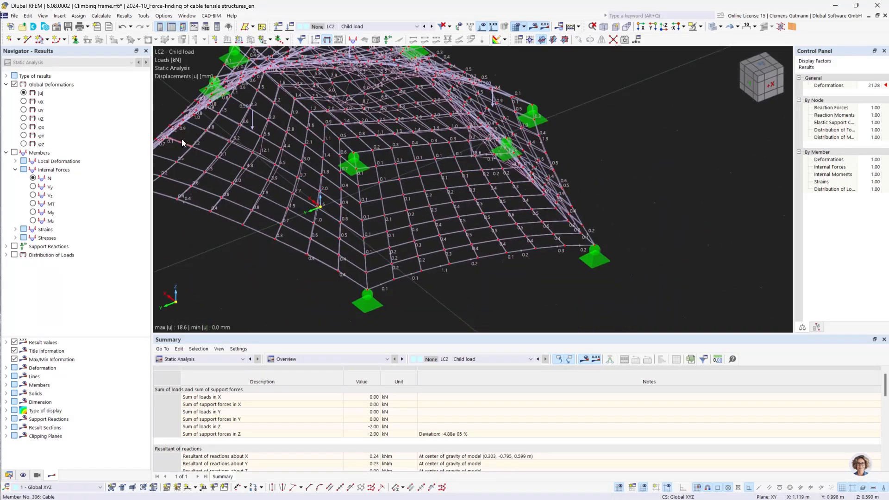
Set the global parameter PrestressLevel to 0.10 and recalculate LC2 - Child load with it.
click(57, 27)
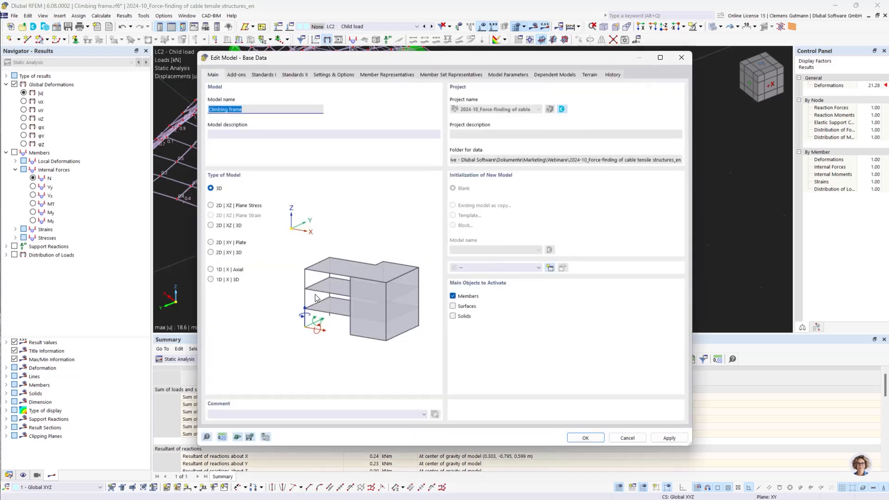
key(Escape)
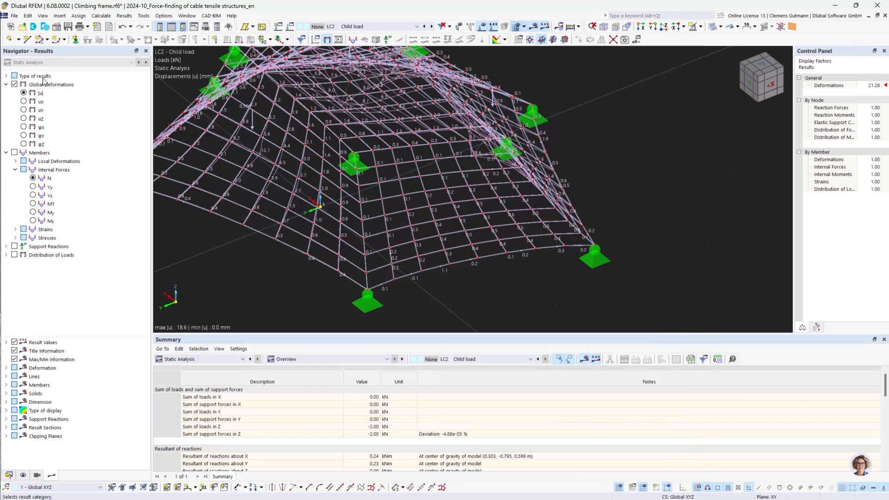
click(42, 15)
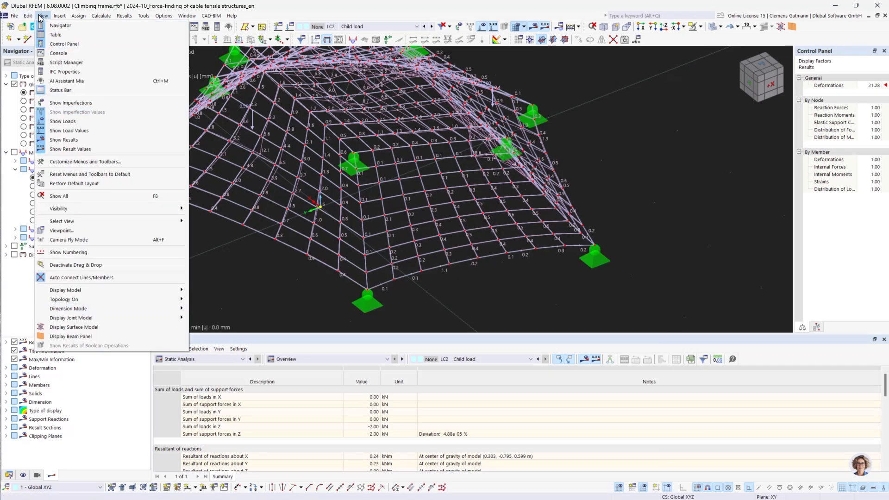
mouse_move(28, 15)
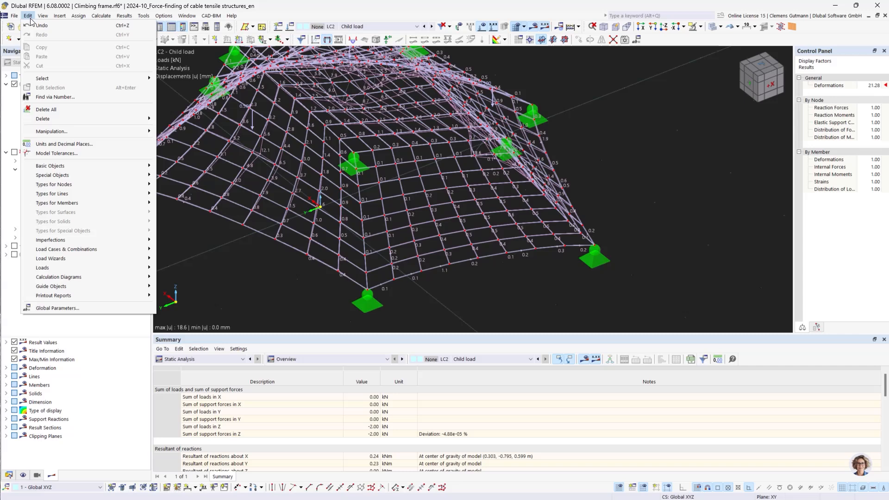
click(106, 309)
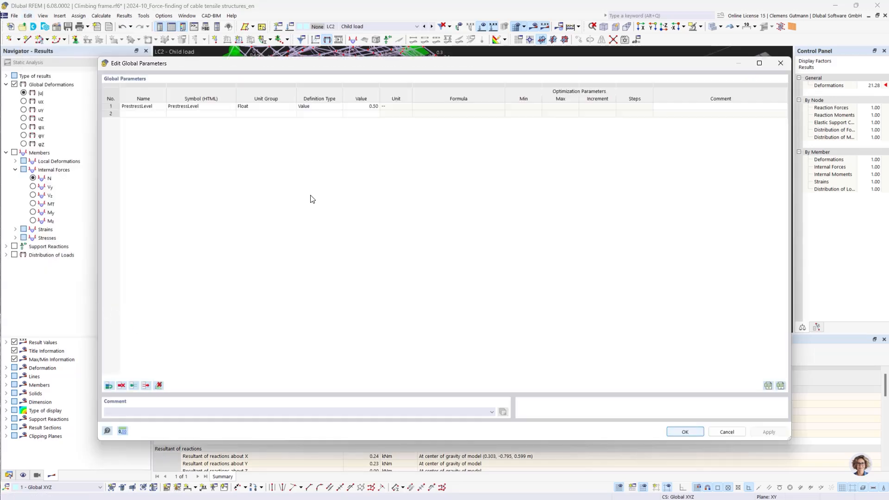
double_click(360, 107)
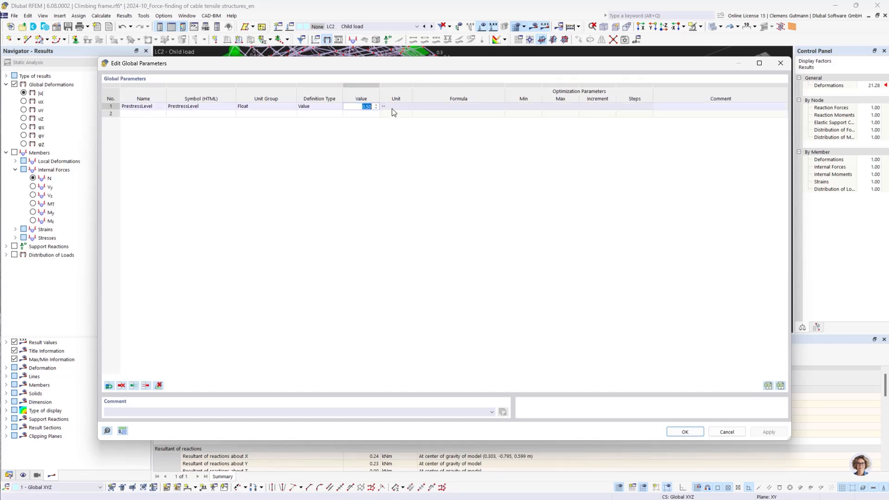
text(0,1)
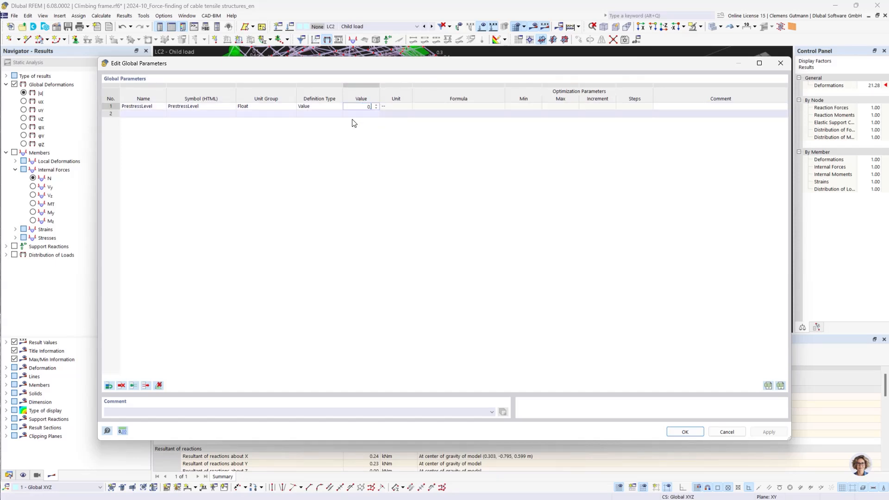
key(Tab)
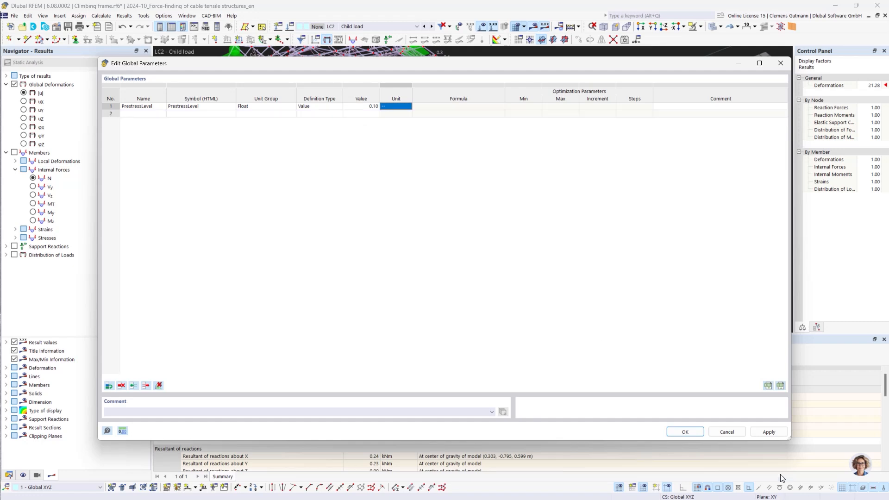
click(684, 431)
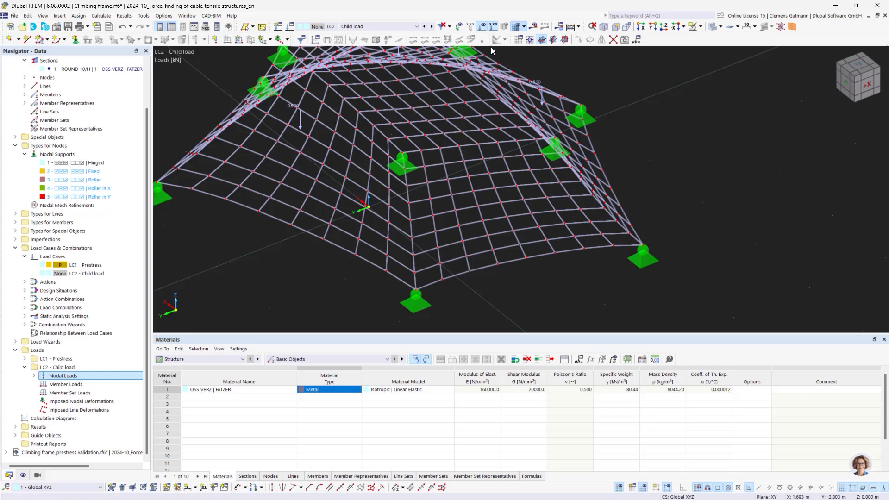
click(534, 28)
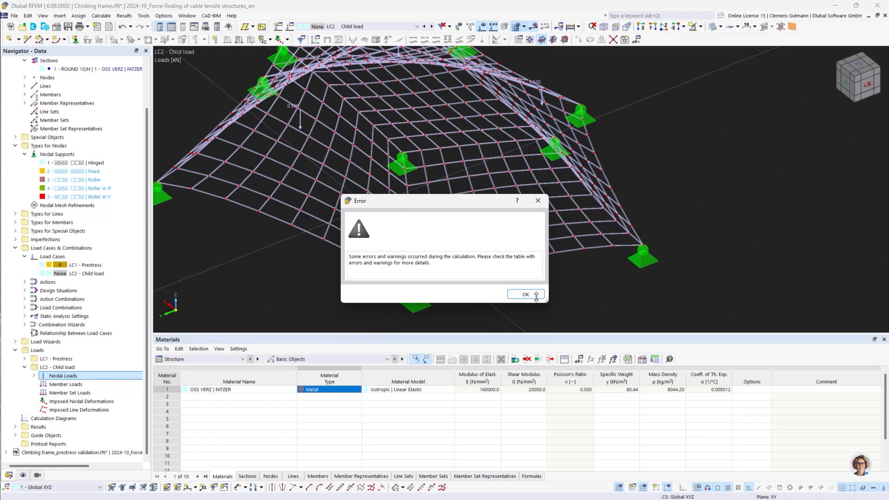
click(530, 294)
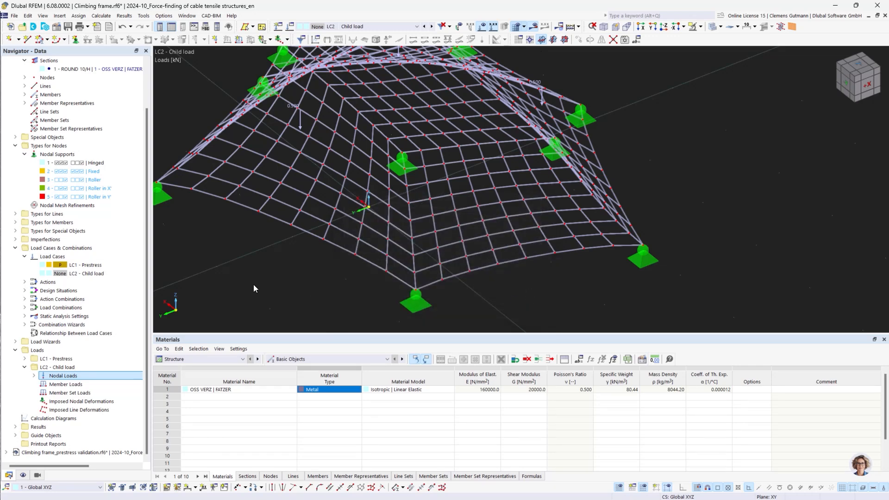
Increase the maximum number of iterations in static analysis settings SA2 of LC1 - Prestress, accept, and calculate.
click(9, 476)
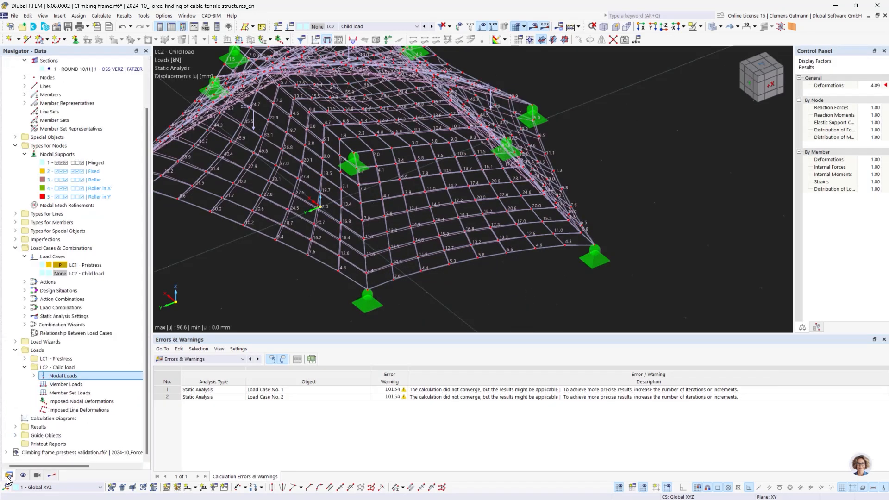
right_click(66, 256)
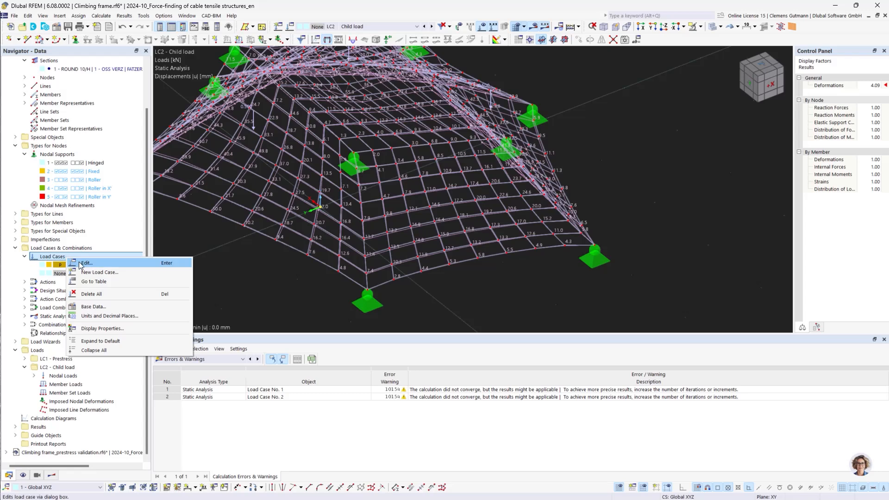
click(83, 263)
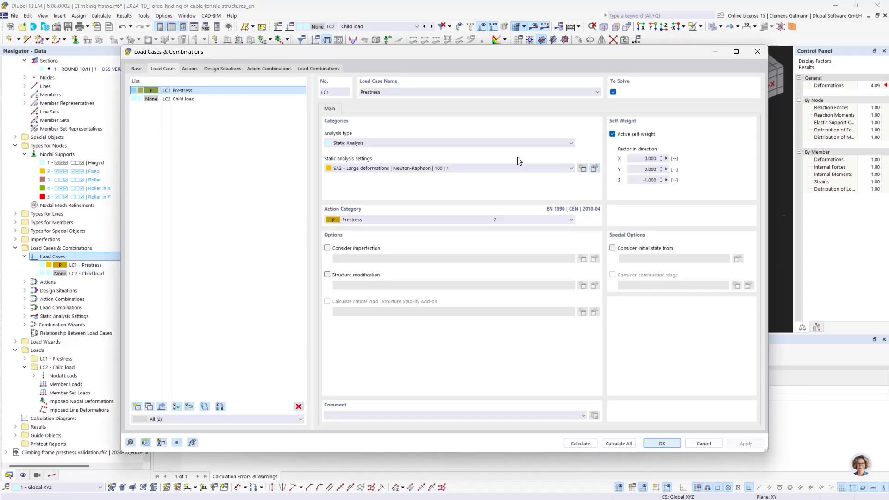
click(595, 168)
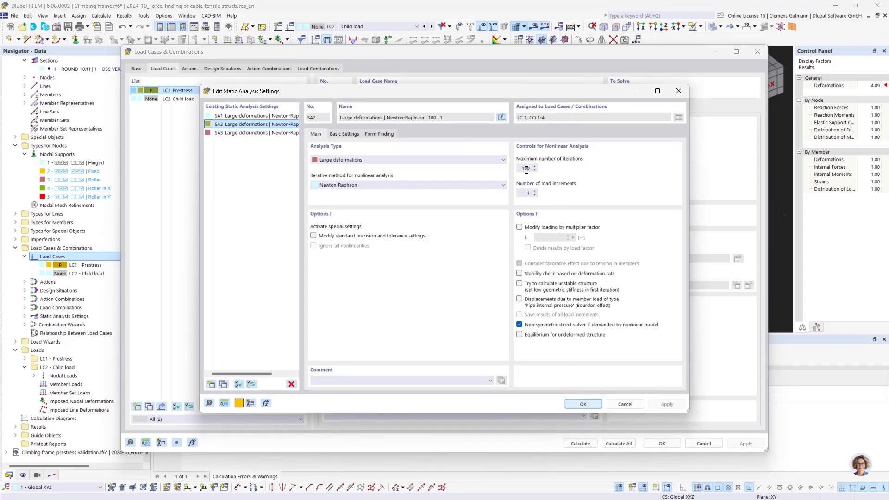
click(524, 171)
key(Tab)
click(588, 404)
click(580, 443)
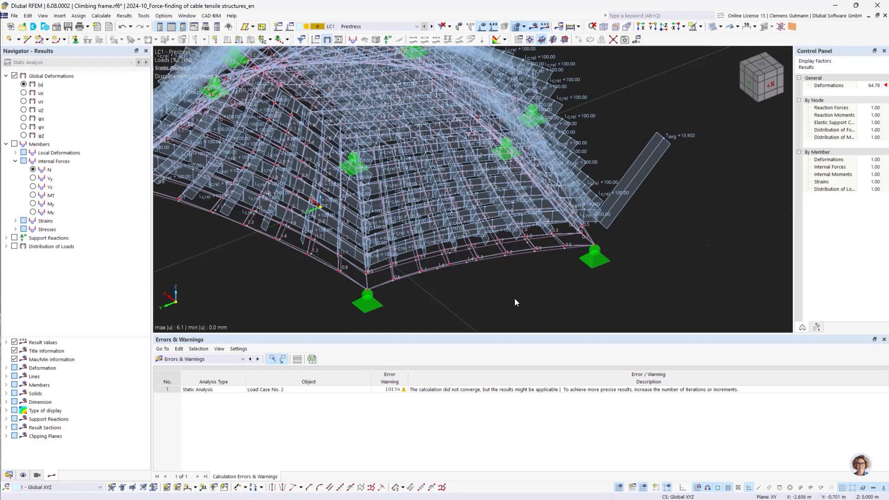
Switch to LC2 - Child load and calculate it again to display its displacements.
click(433, 29)
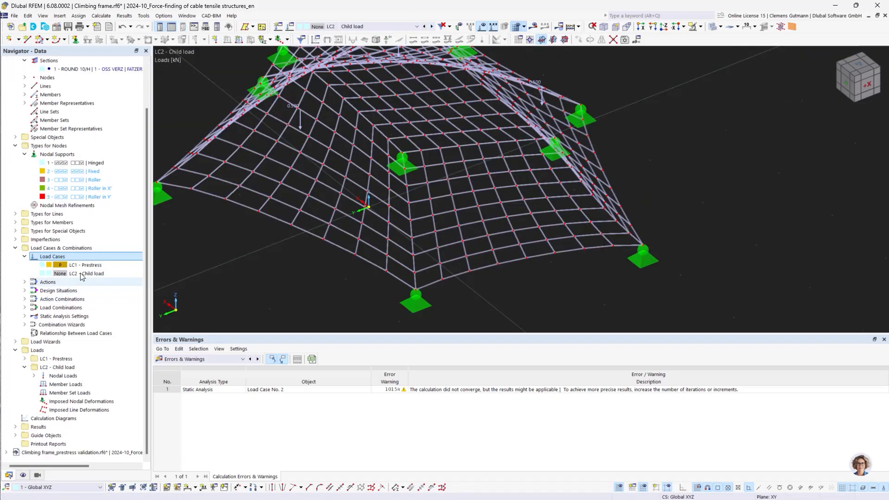
click(534, 26)
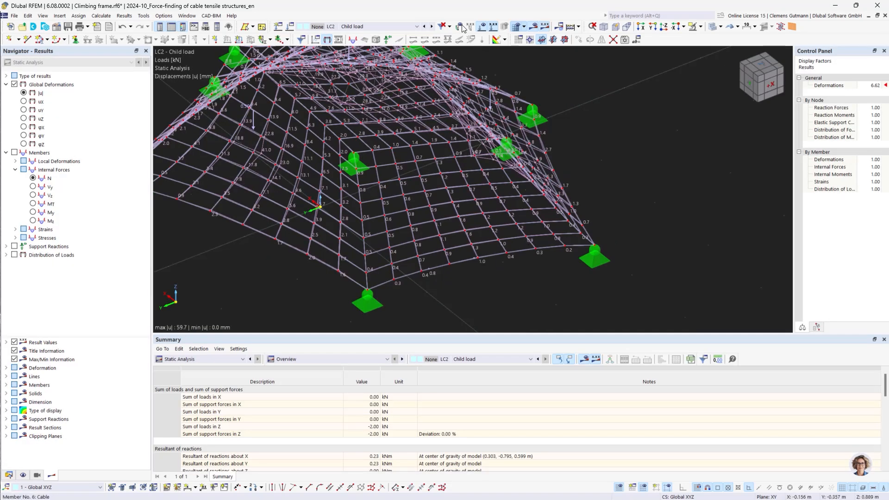
Display the member normal forces N for LC1 - Prestress and inspect the edge cables near the corner support.
click(426, 27)
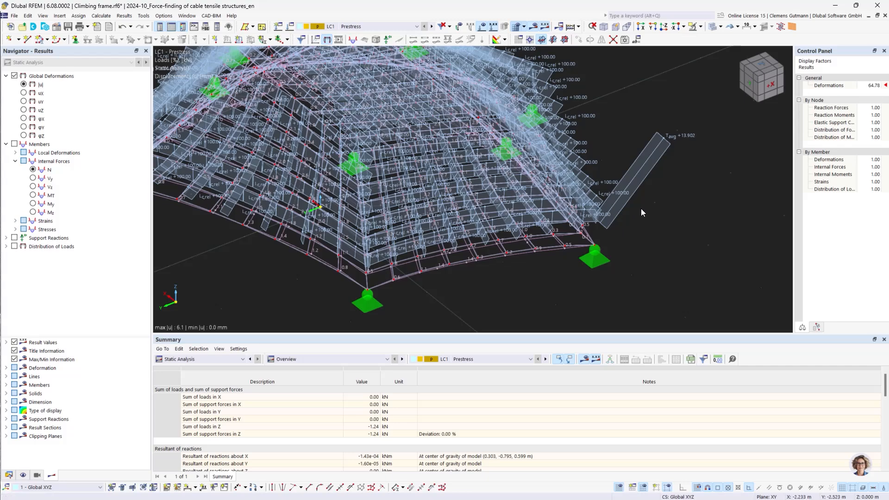
click(35, 170)
ctrl+middle_drag(602, 278, 610, 290)
scroll(592, 282, up, 4)
ctrl+middle_drag(517, 246, 501, 274)
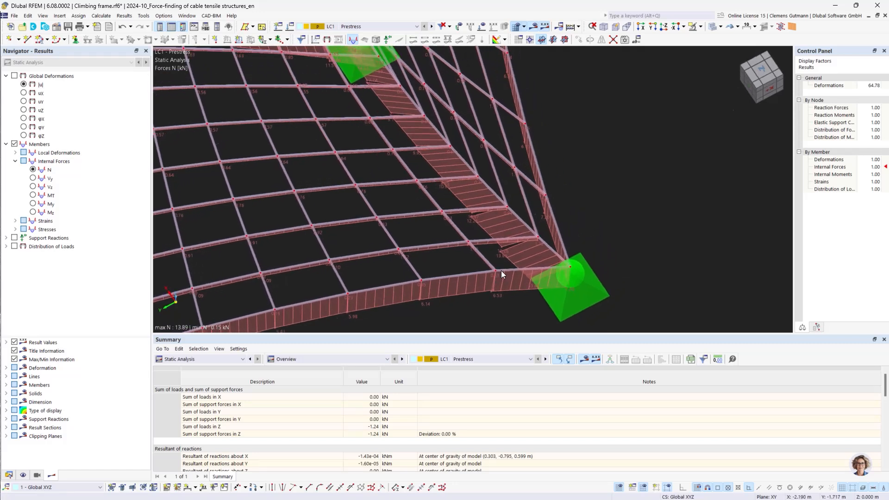
Switch to LC2 - Child load, display the global displacements |u|, and examine them across the whole net from several viewpoints.
click(431, 26)
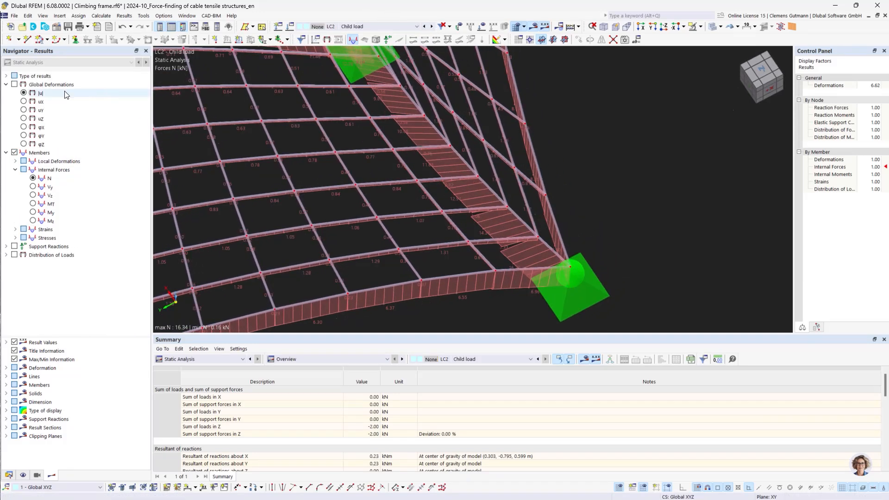
click(15, 84)
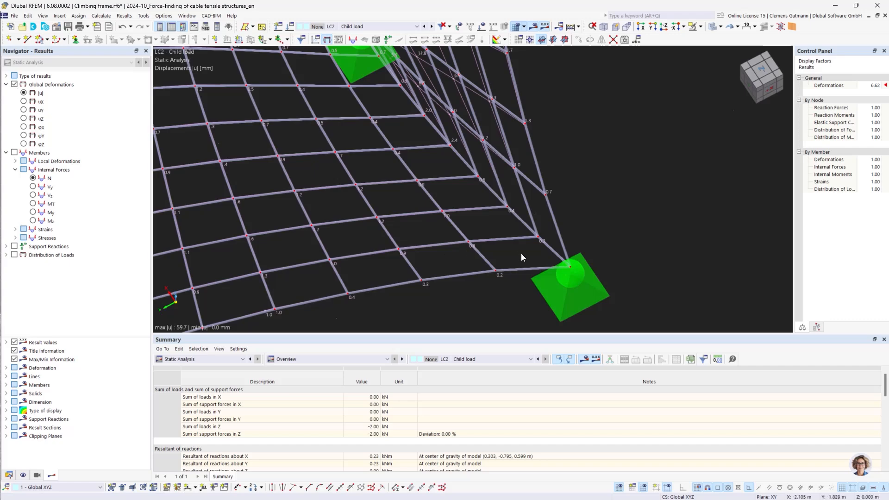
scroll(520, 254, down, 5)
scroll(414, 184, up, 3)
ctrl+middle_drag(444, 199, 449, 175)
scroll(423, 175, up, 6)
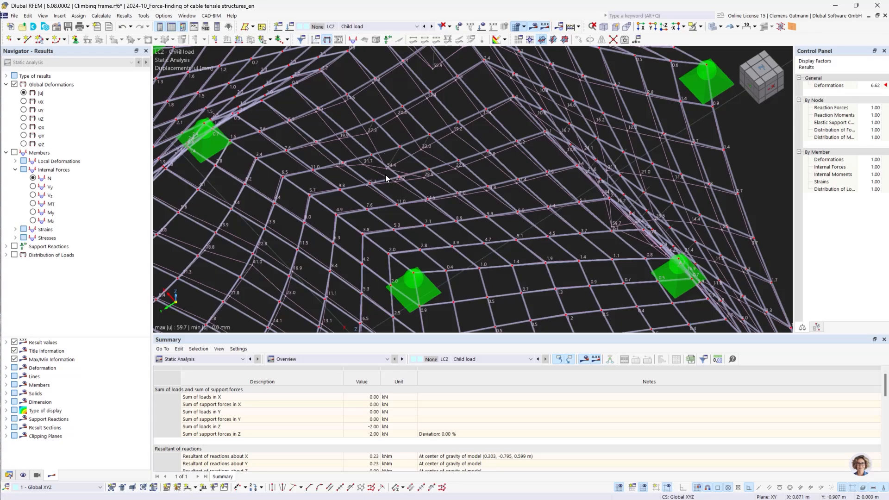
scroll(454, 204, down, 5)
ctrl+middle_drag(454, 204, 381, 236)
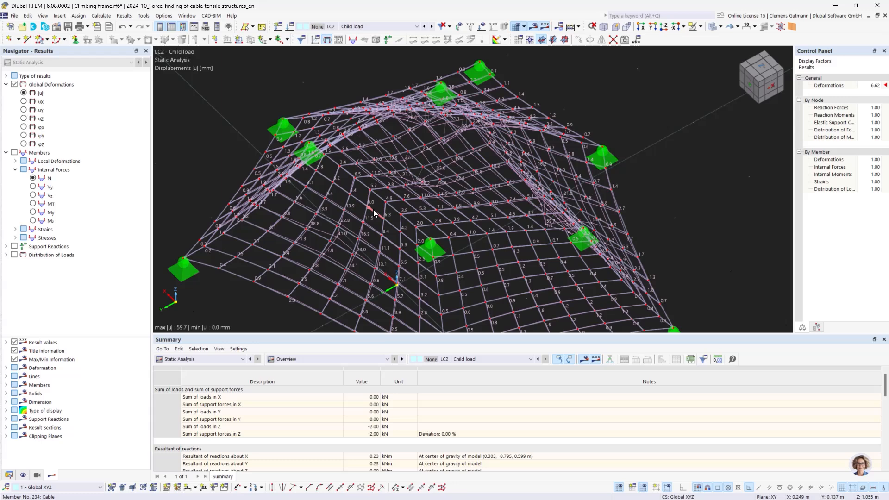
scroll(374, 213, down, 5)
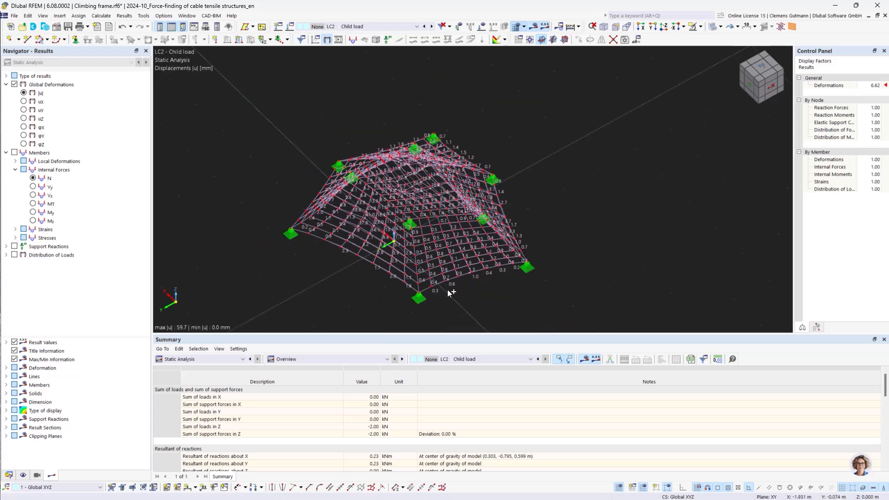
ctrl+middle_drag(448, 292, 470, 264)
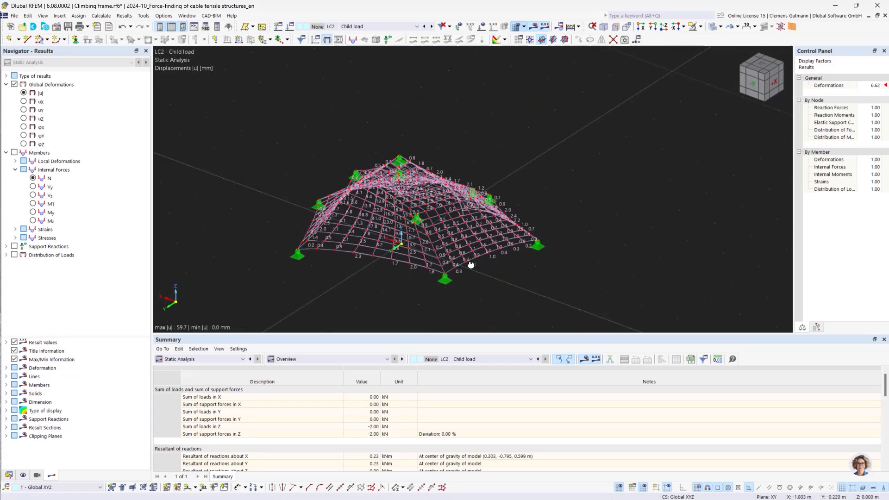